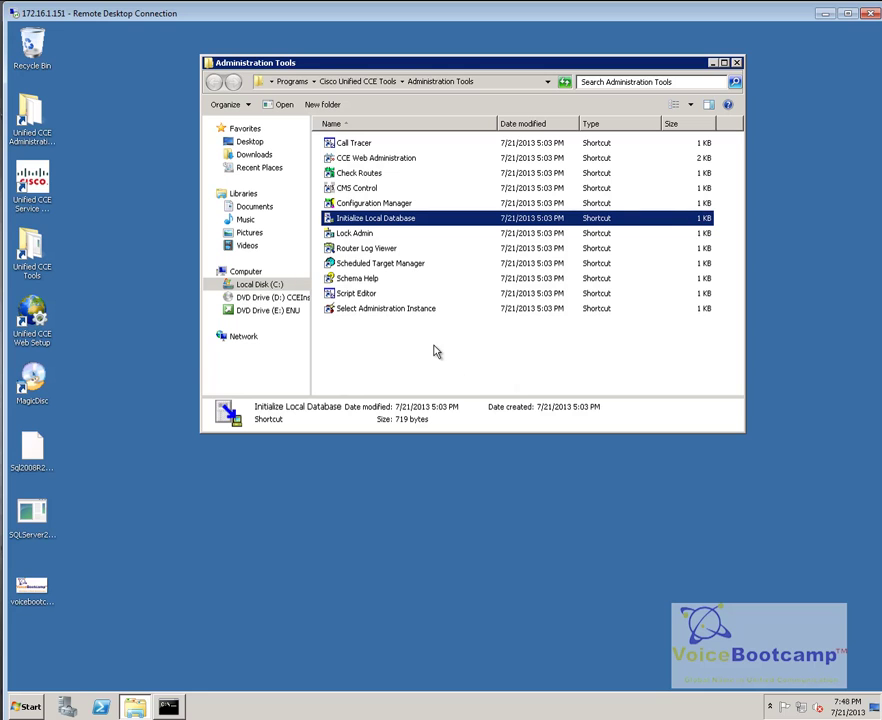
Step: Select the Configuration Manager shortcut in the Administration Tools folder
click(383, 205)
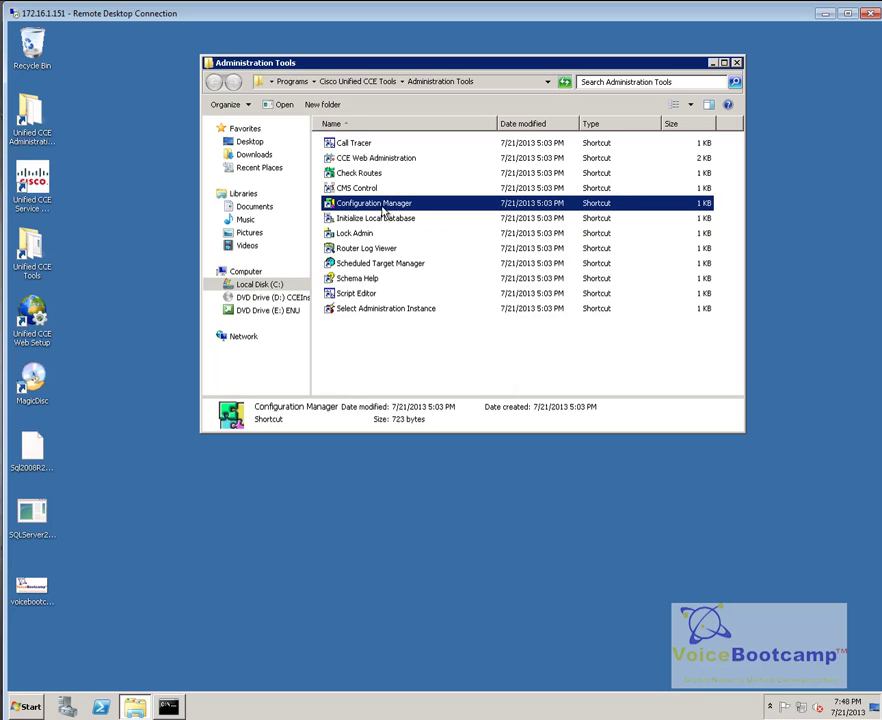
Step: Launch Configuration Manager and open the Agent Desk Settings List from the tool tree
double_click(390, 206)
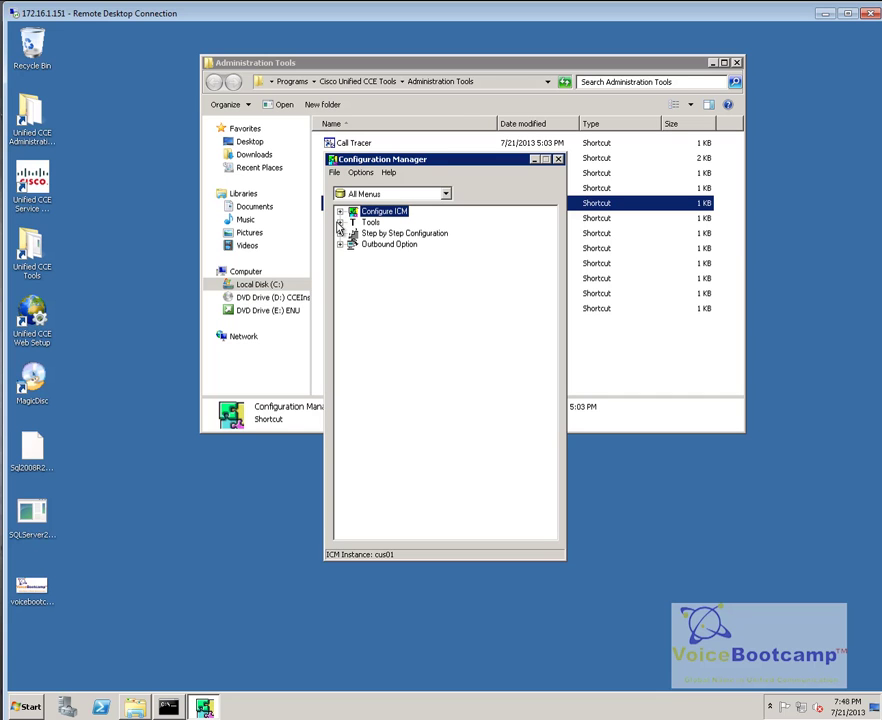
click(339, 223)
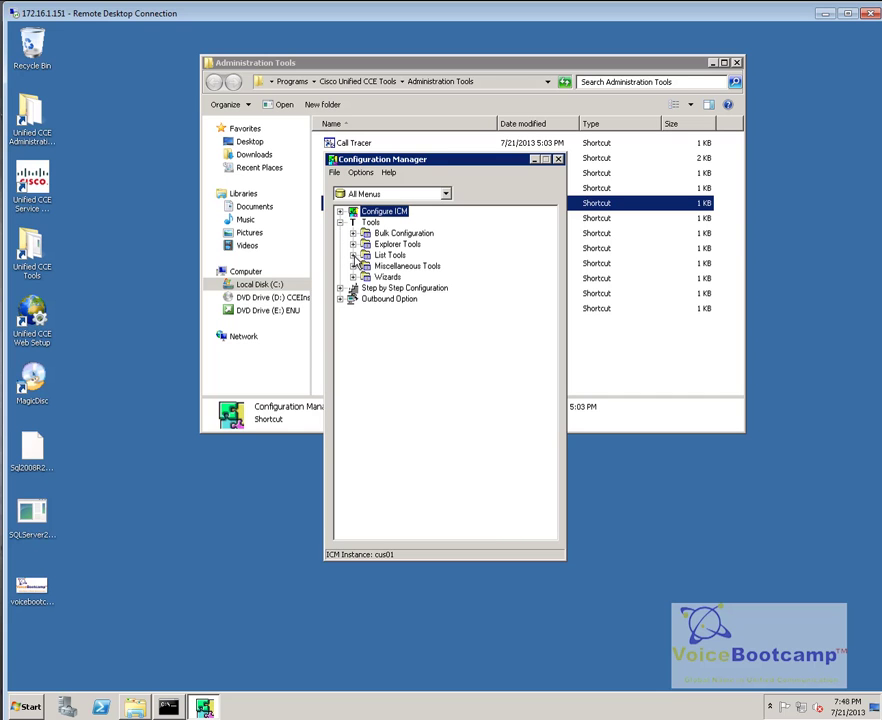
click(353, 256)
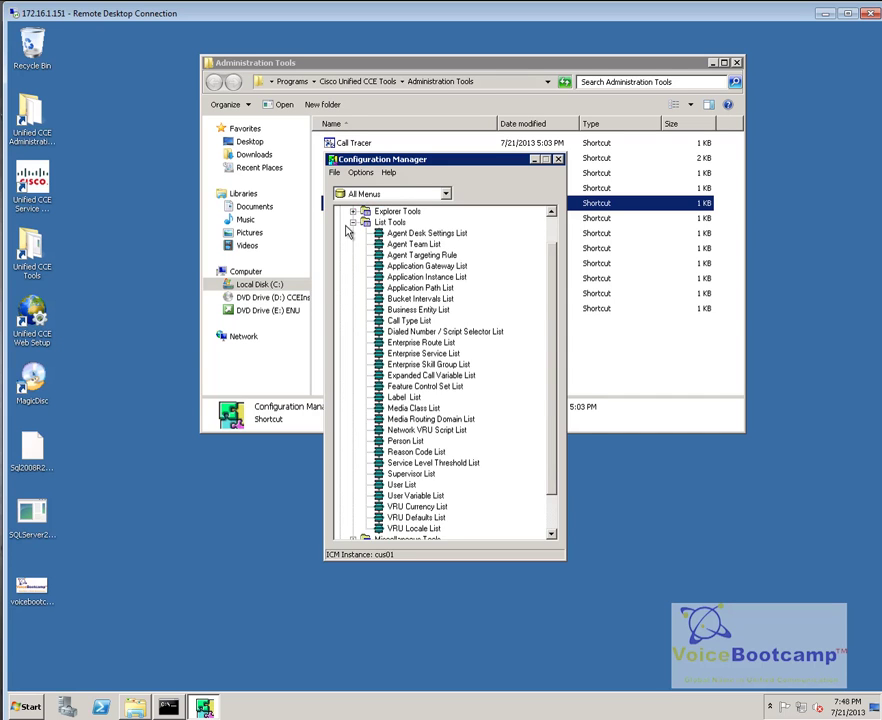
scroll(358, 250, up, 1)
click(353, 244)
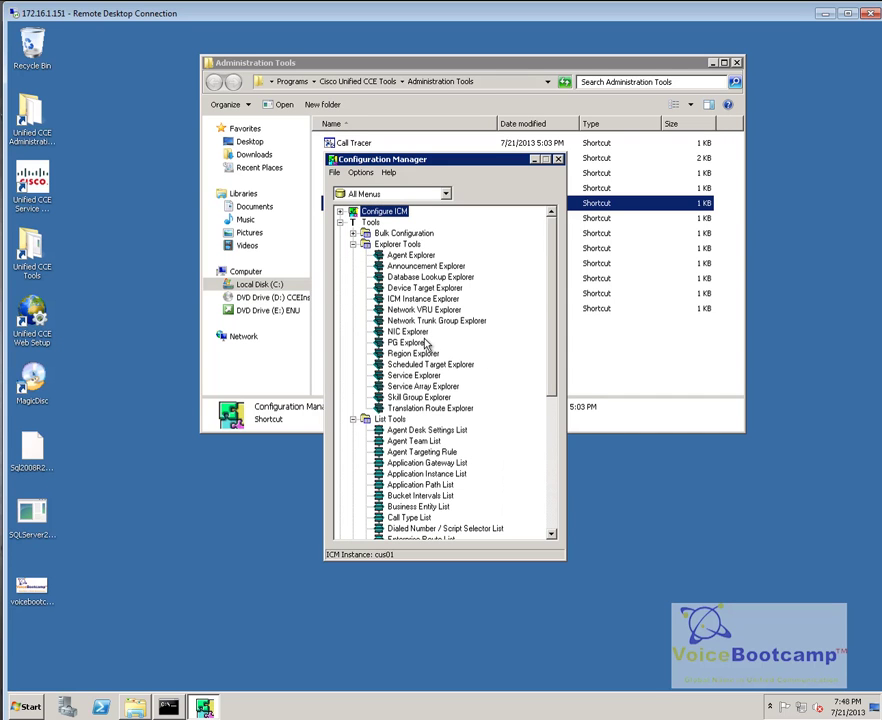
click(426, 343)
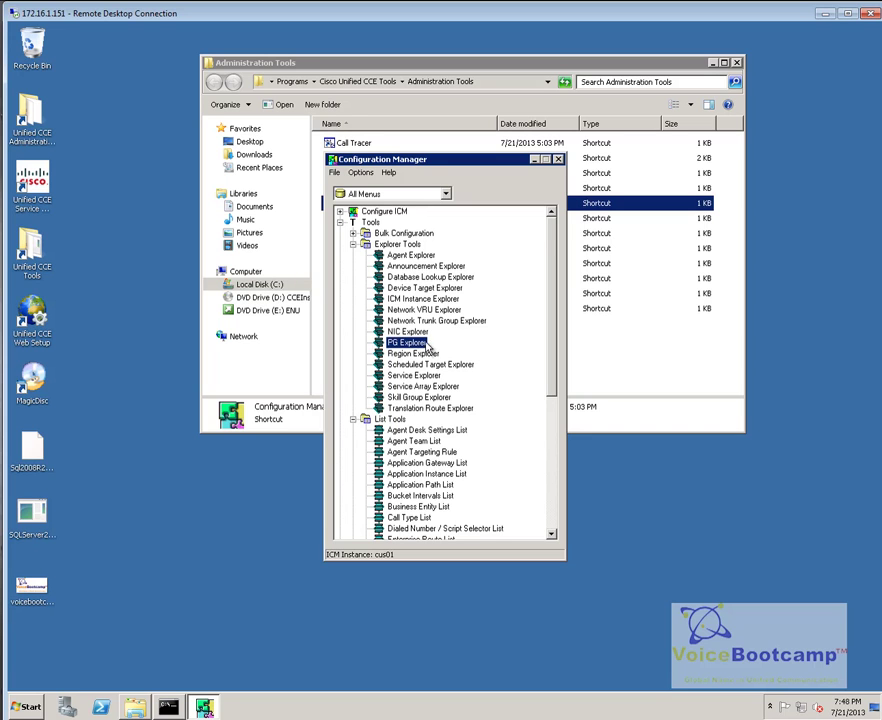
click(430, 432)
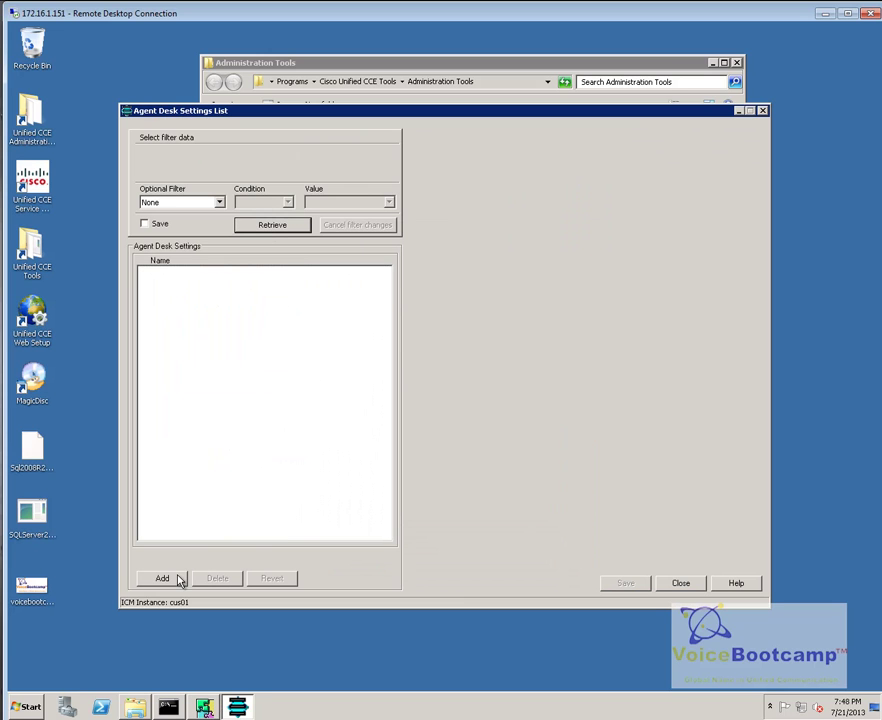
Step: Add desk setting DefaultDeskSetting with 20-second ring no answer and a CUCM description, then save
click(180, 580)
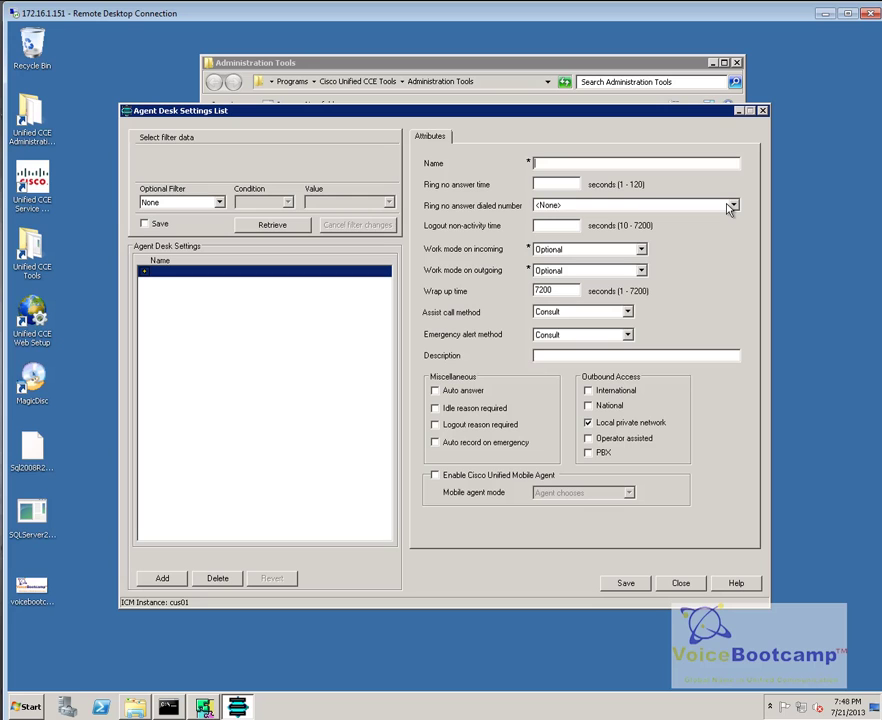
text(Cisco)
key(BackSpace)
key(BackSpace)
text(DefaultDeskSetting)
key(Tab)
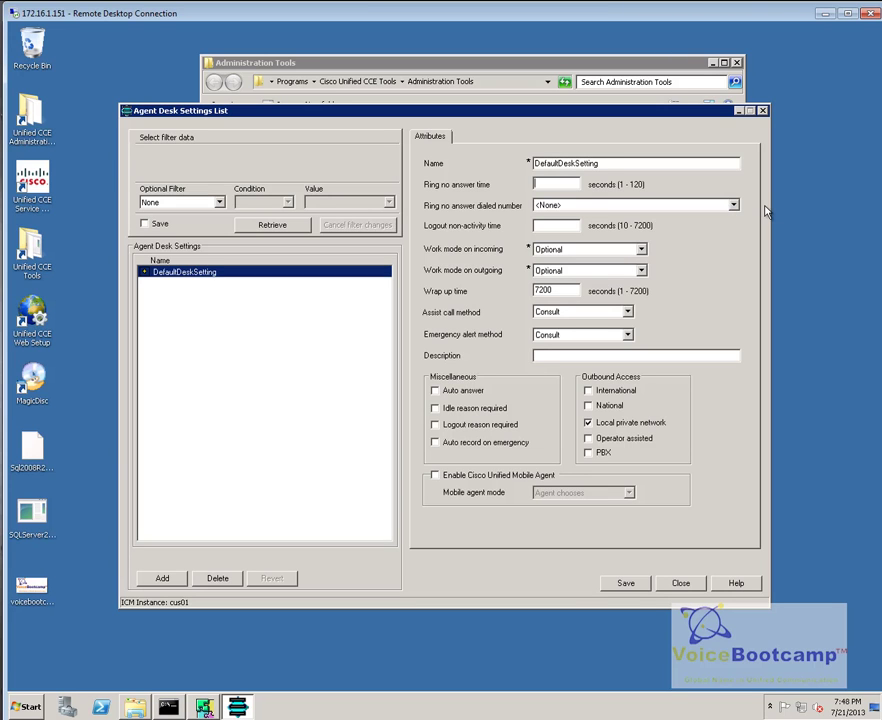
text(20)
key(Tab)
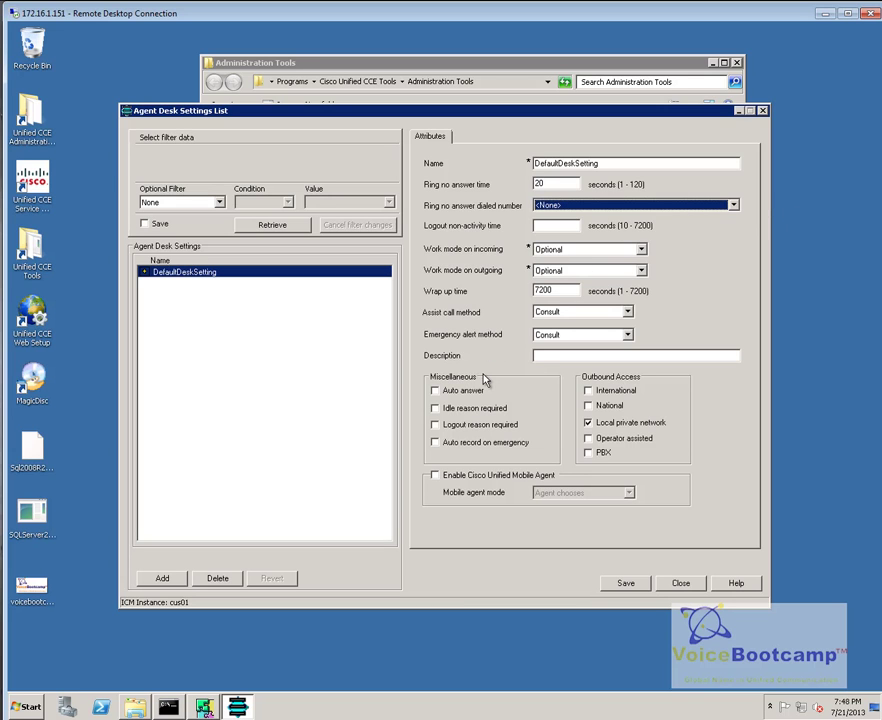
click(541, 358)
text(This is the default desk s)
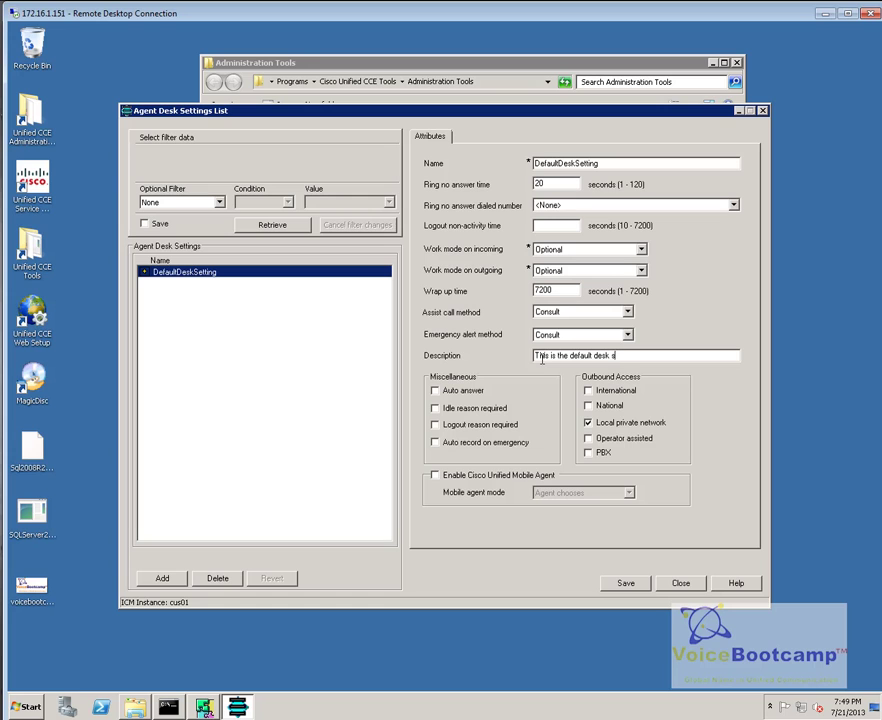
text(etting required by CUCM PG)
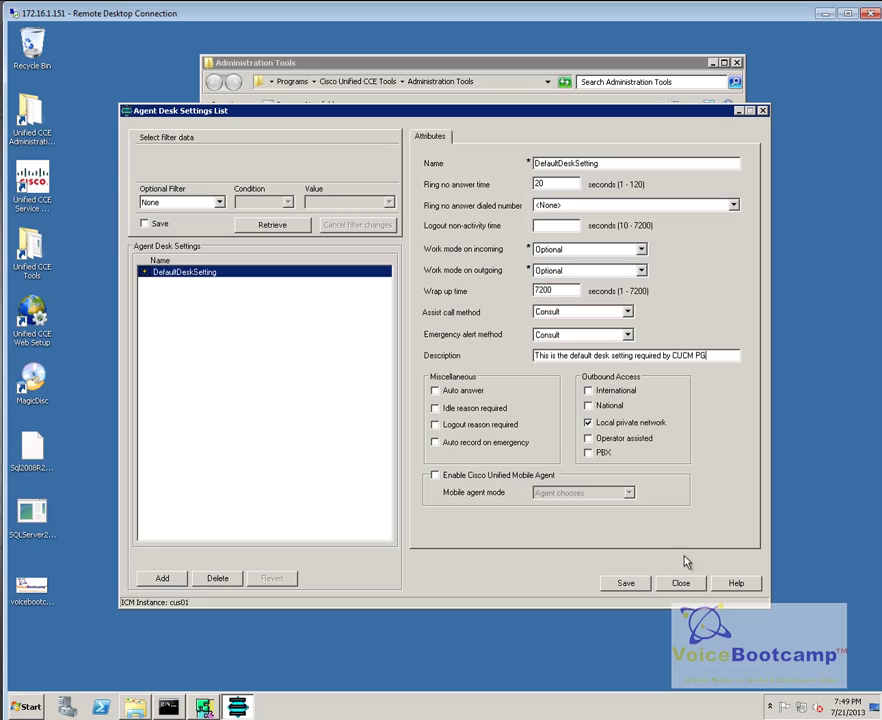
click(640, 582)
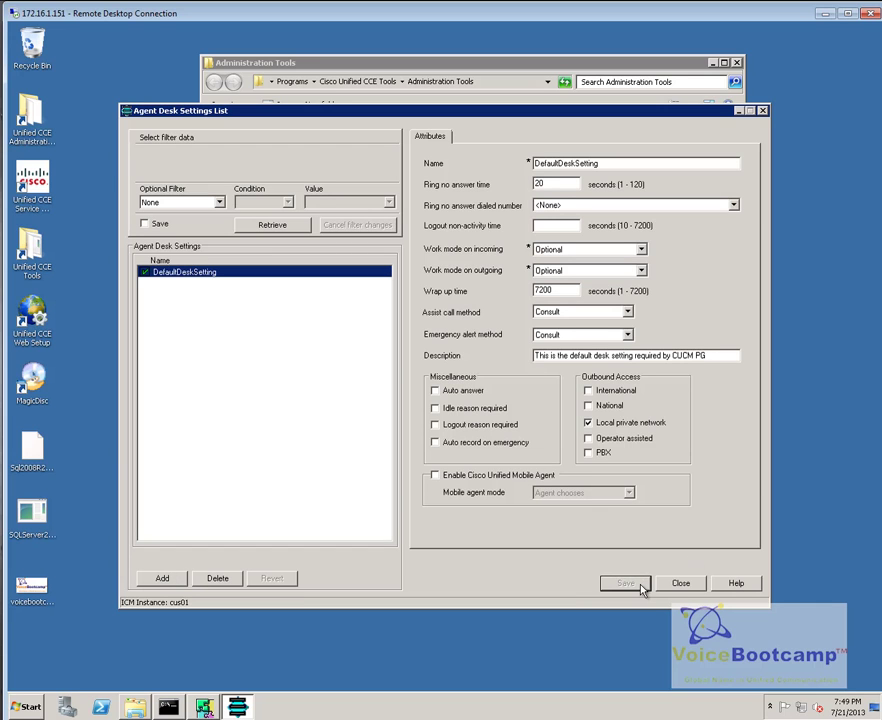
click(686, 585)
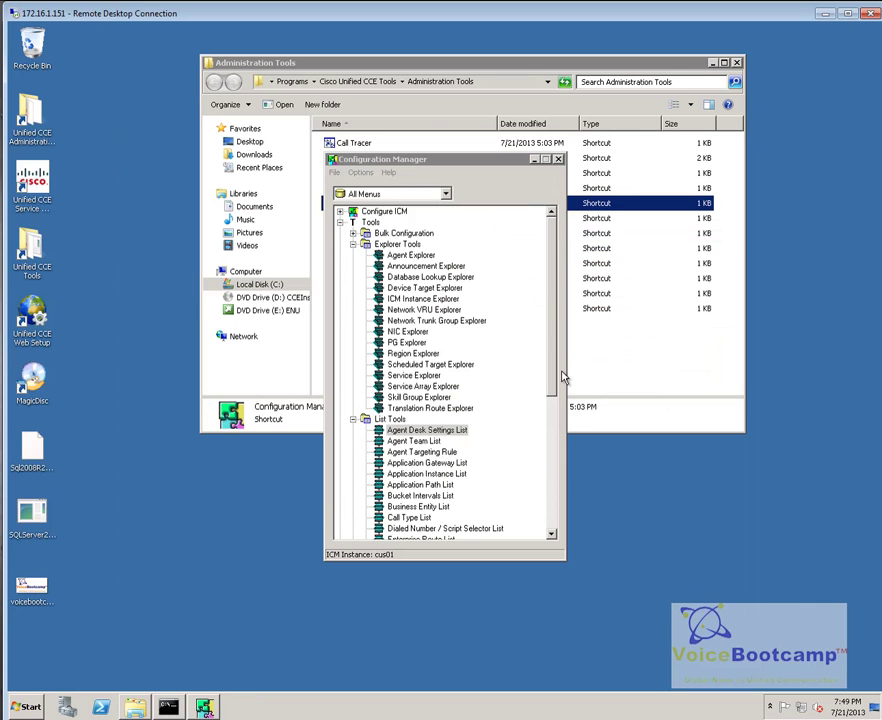
Step: Open PG Explorer and retrieve the existing PGs
click(431, 312)
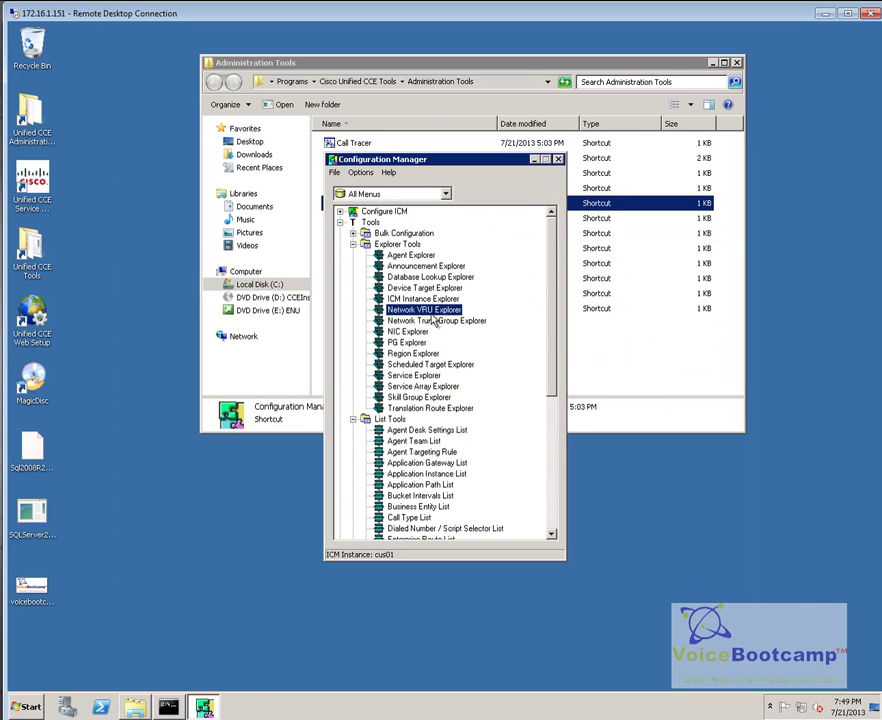
click(414, 343)
double_click(410, 343)
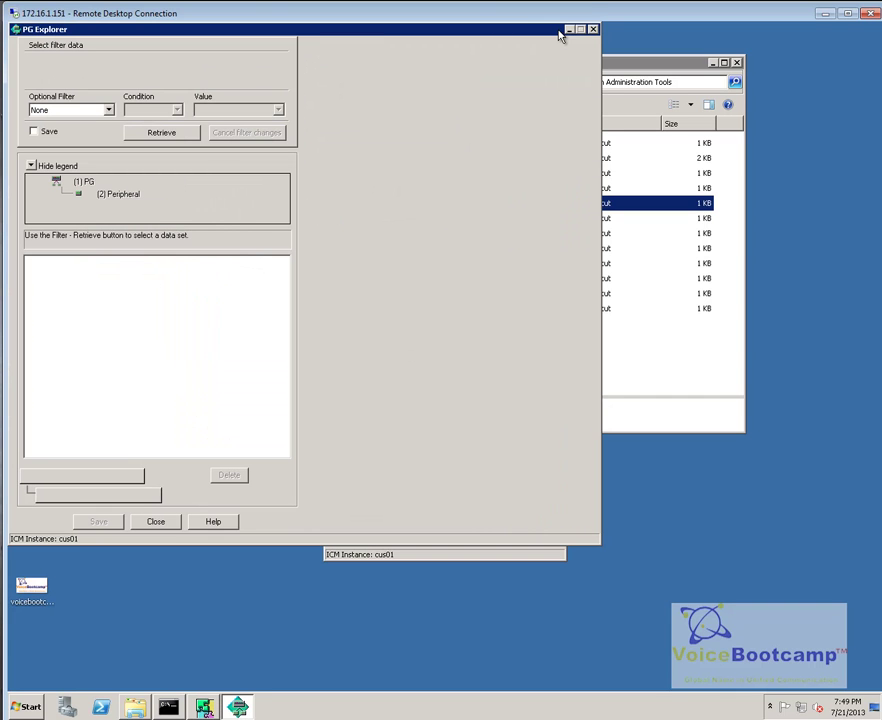
click(163, 132)
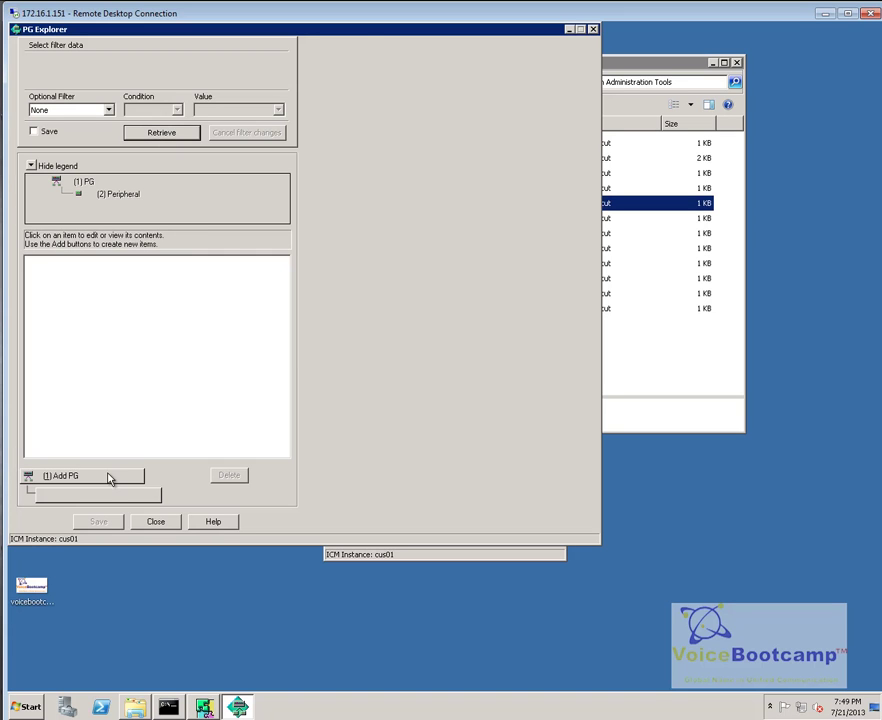
Step: Start a new PG named CUCM_PG, then close PG Explorer without saving it
click(108, 476)
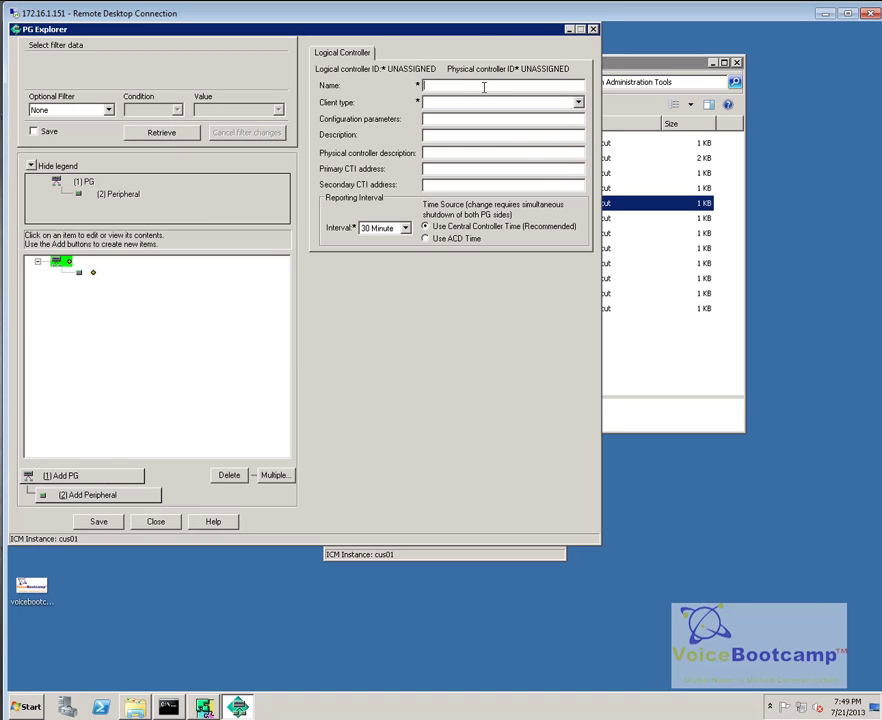
text(CUCM)
text(PG)
key(BackSpace)
key(BackSpace)
key(BackSpace)
text(_PG)
key(Tab)
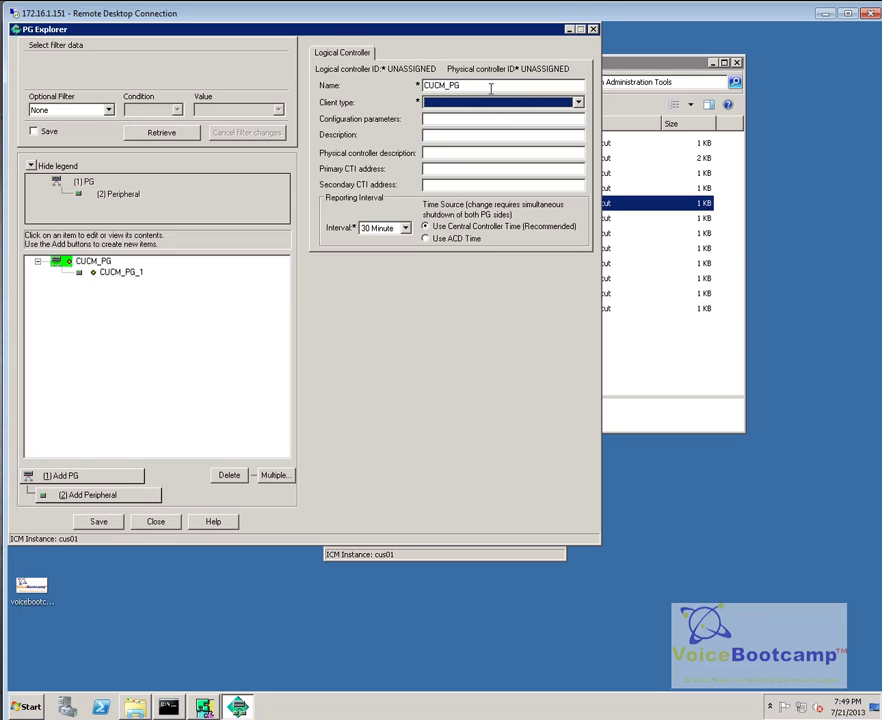
click(157, 522)
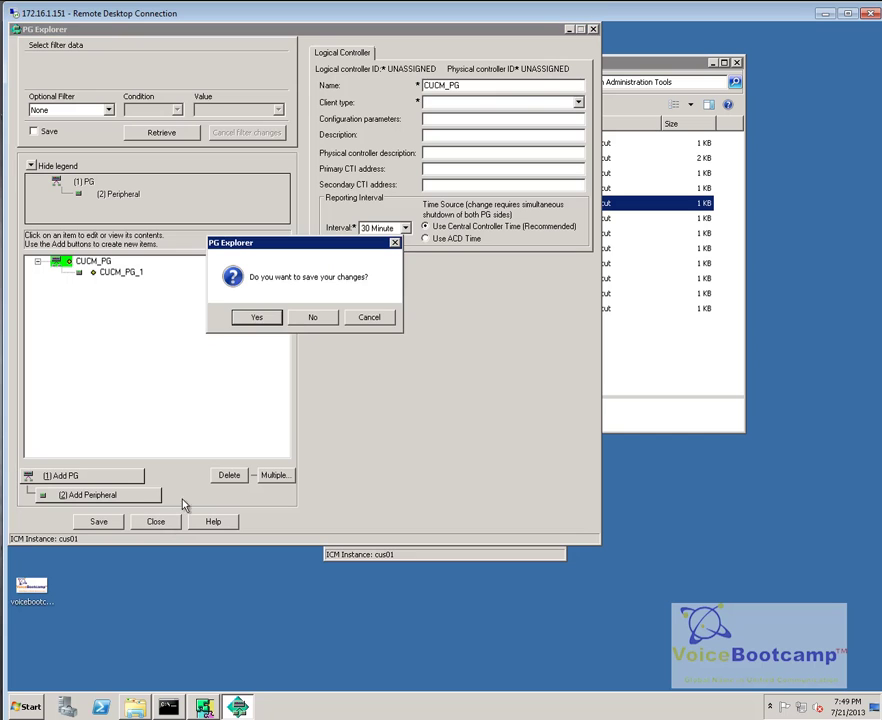
click(310, 317)
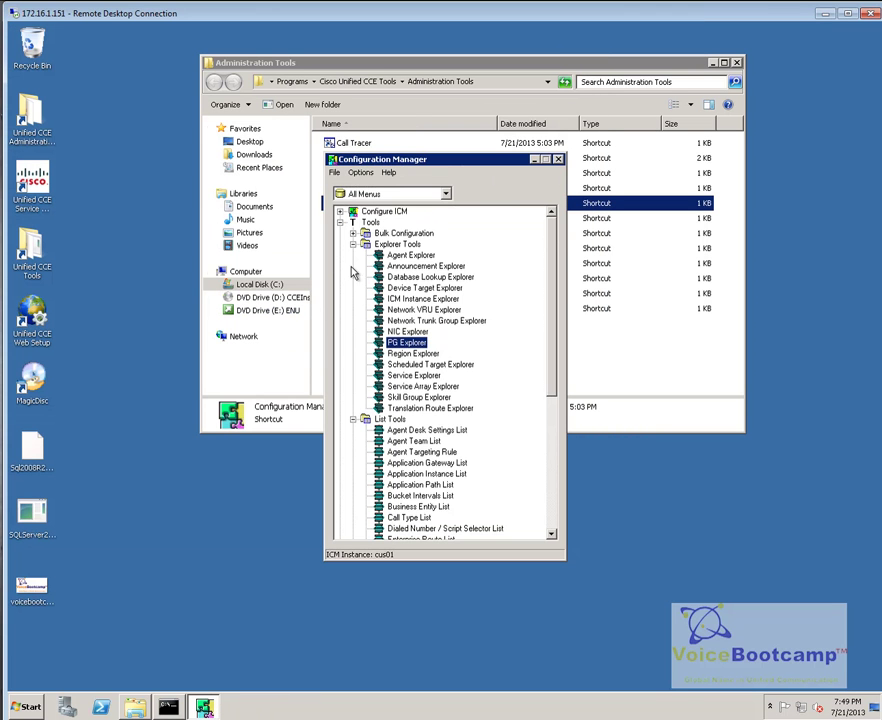
Step: Reopen PG Explorer and add PG CUCMPG with client type CUCM/SoftACD
double_click(400, 342)
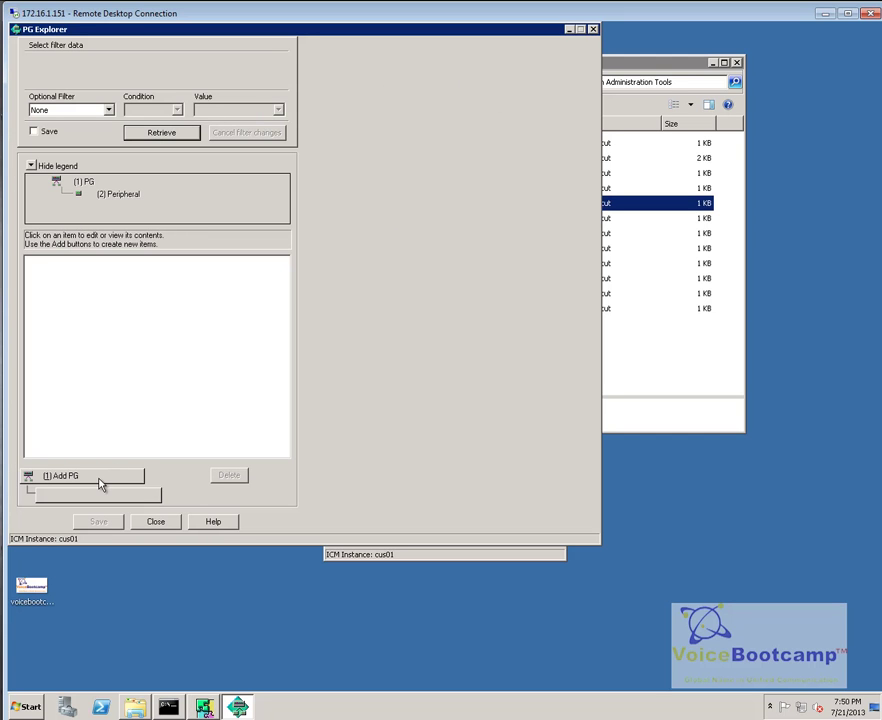
click(59, 477)
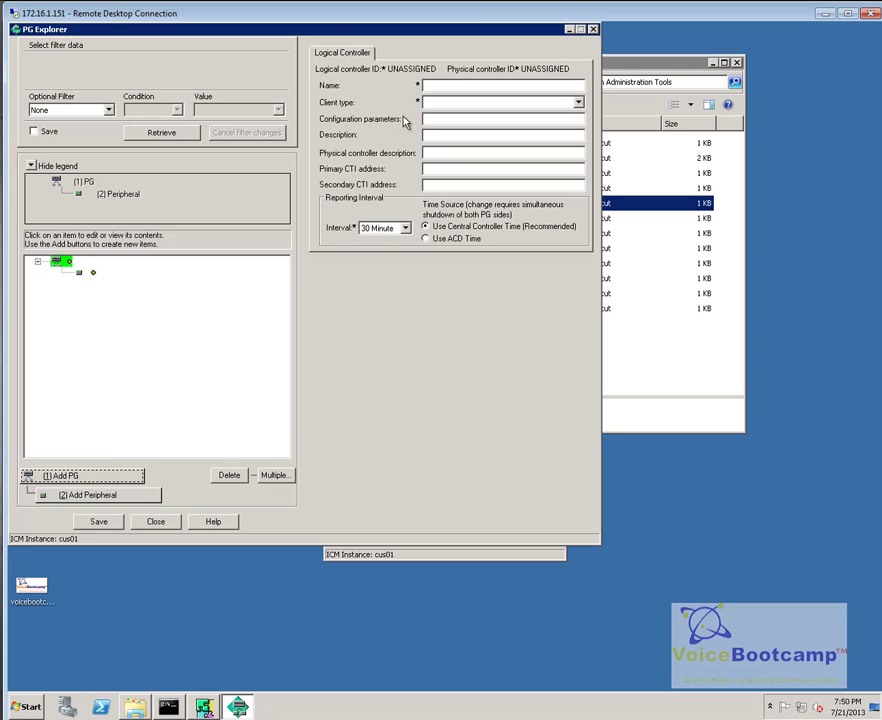
click(457, 86)
text(CUCMPG)
key(Tab)
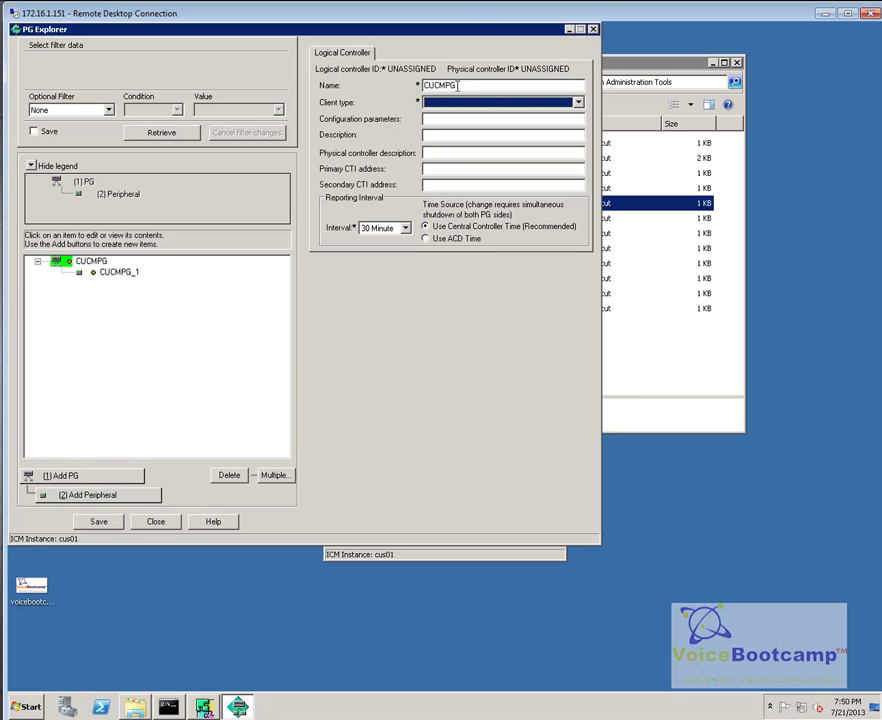
click(450, 102)
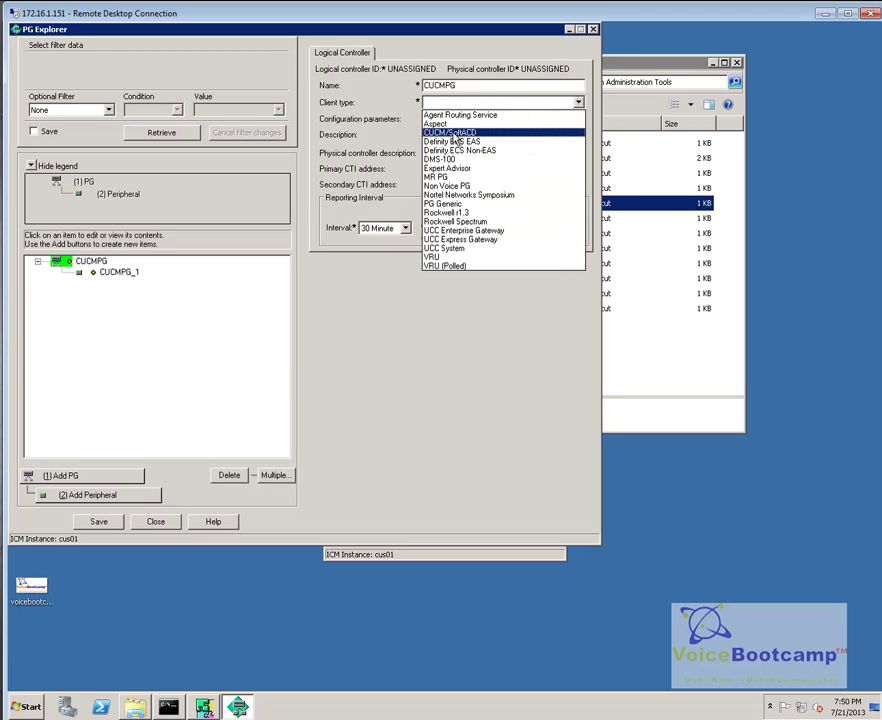
click(452, 132)
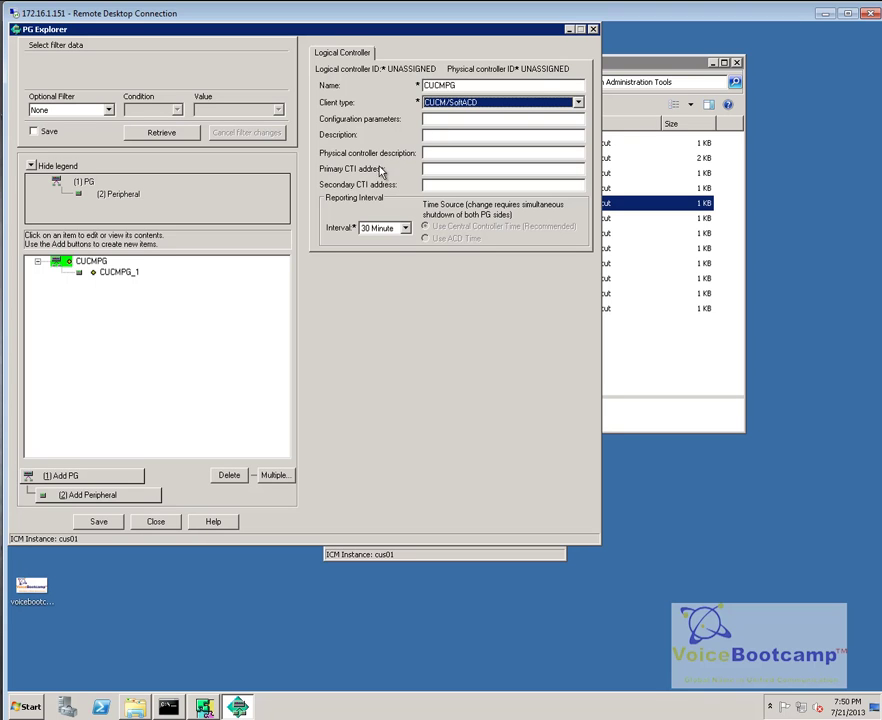
Step: Set the primary CTI address to 172.16.1.151 and select the CUCMPG_1 peripheral
click(443, 170)
text(172.16.1.151)
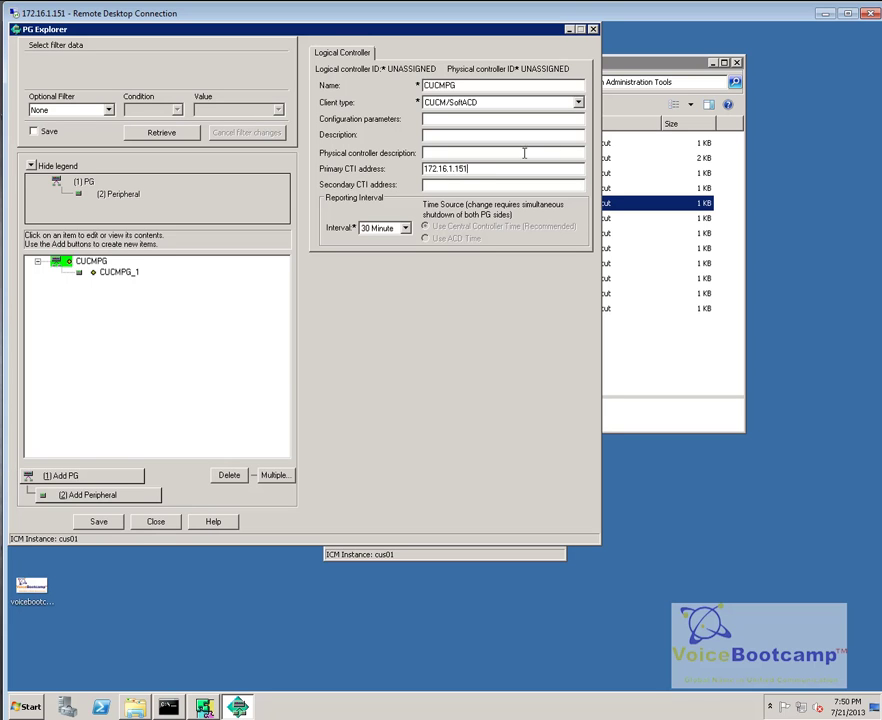
drag(480, 170, 427, 197)
click(468, 186)
click(119, 273)
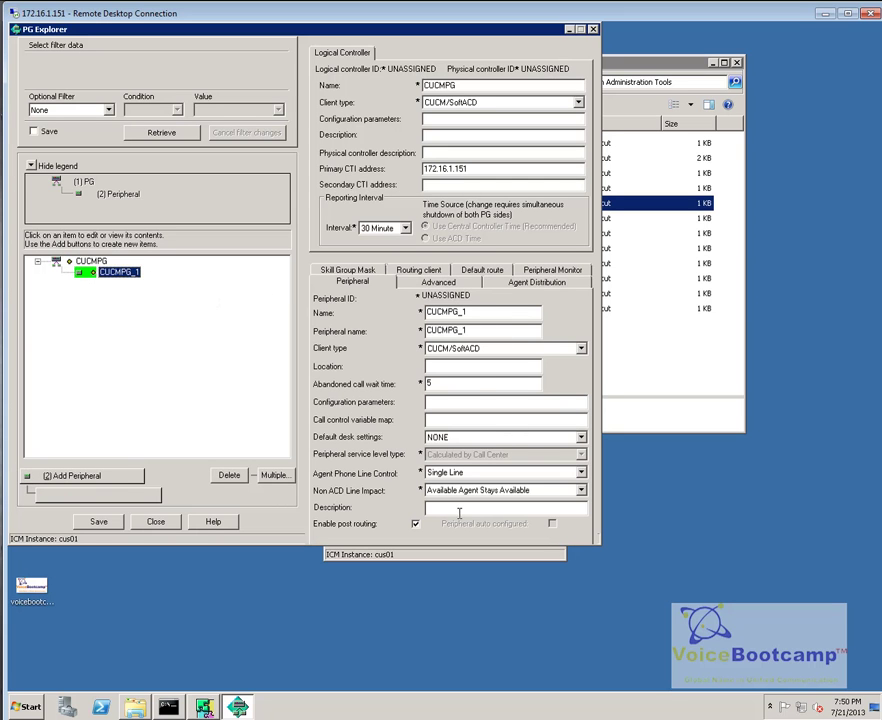
Step: Set the CUCMPG_1 location to 'Data Center in Toronto, Canada'
double_click(477, 311)
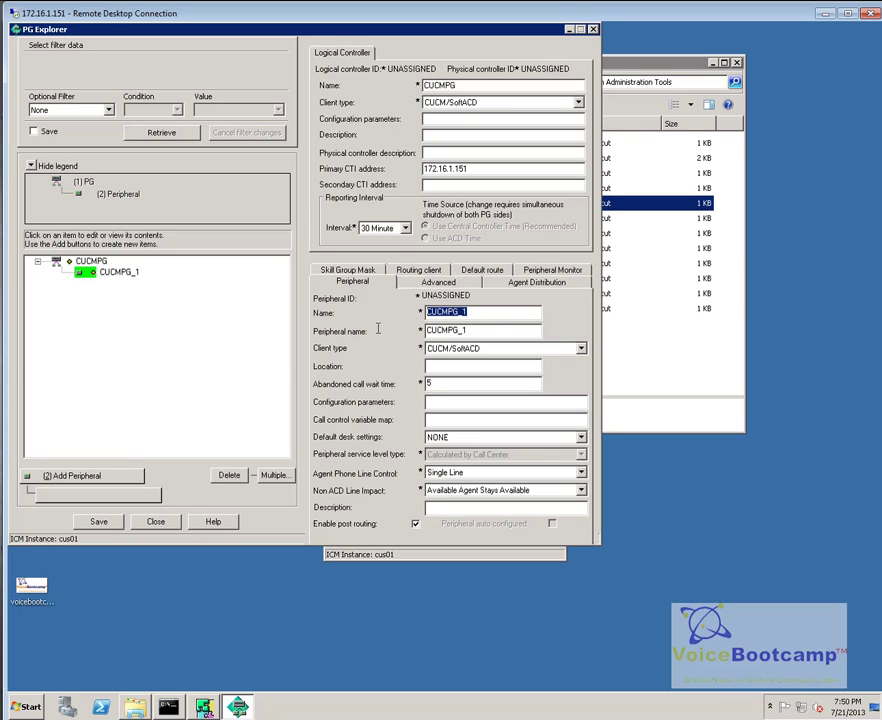
click(467, 367)
text(Toronto, Canada)
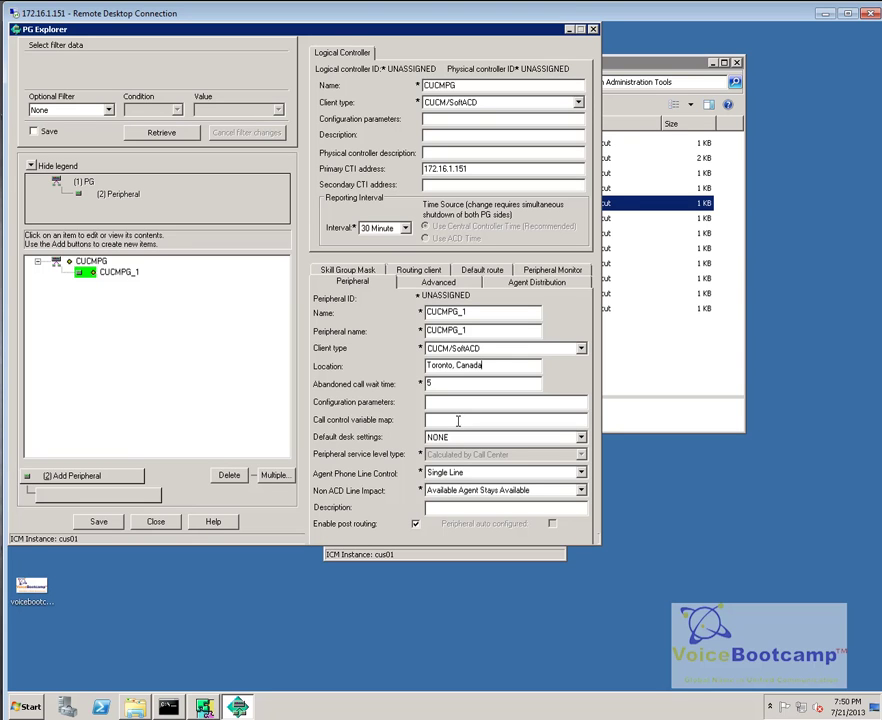
key(Home)
text(Data Center in)
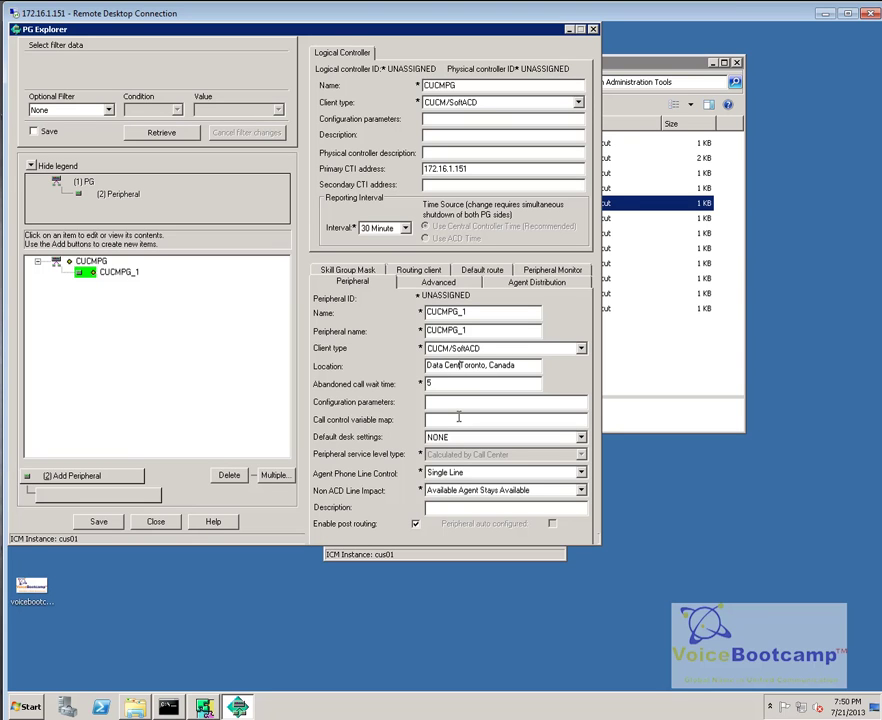
Step: Choose DefaultDeskSetting, Single Line phone control, and Available Agent Stays Available for non-ACD impact
click(451, 437)
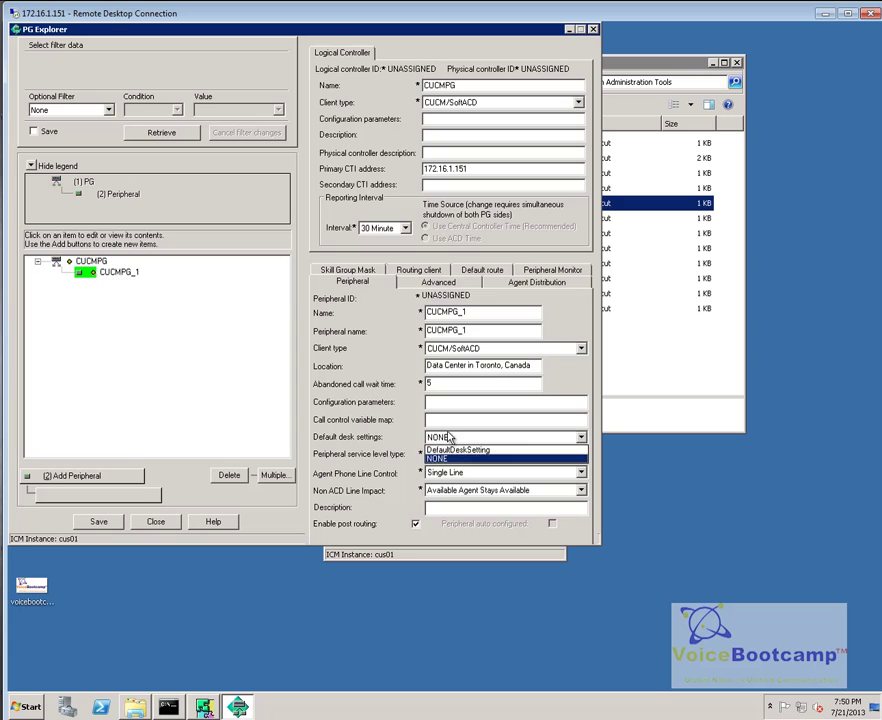
click(452, 450)
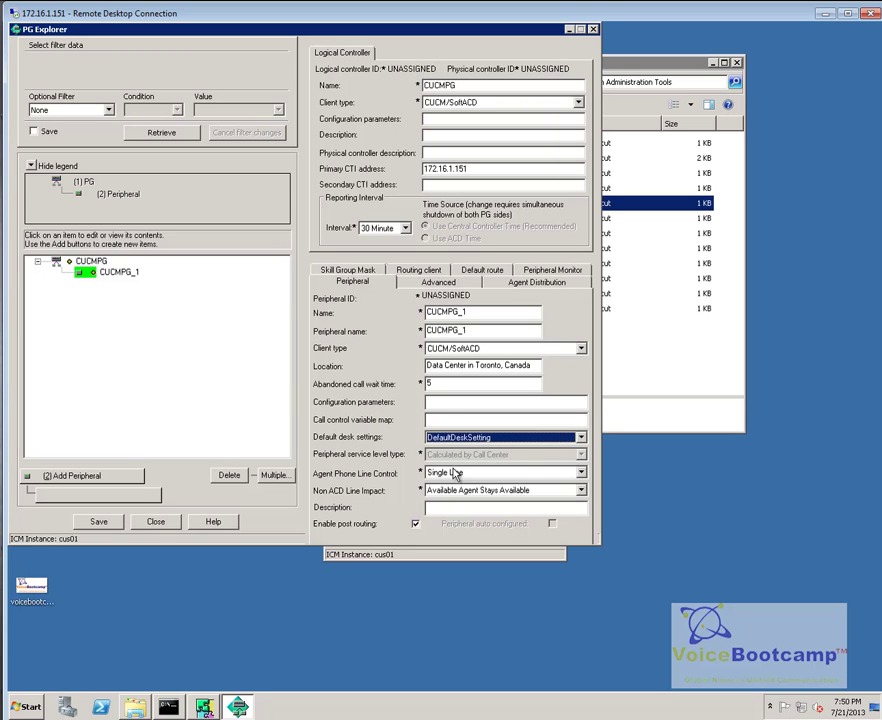
click(455, 476)
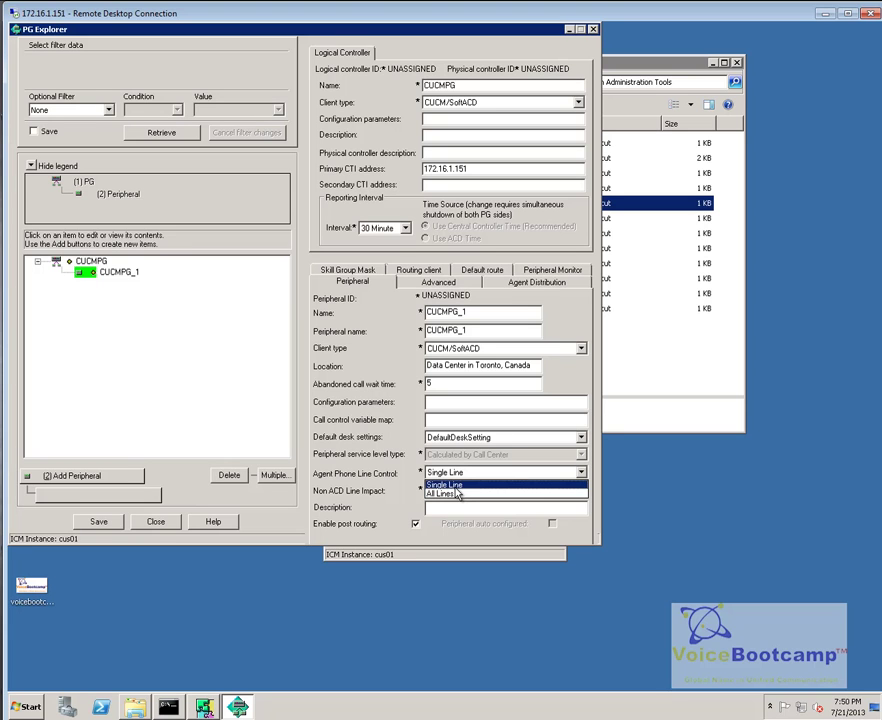
click(457, 488)
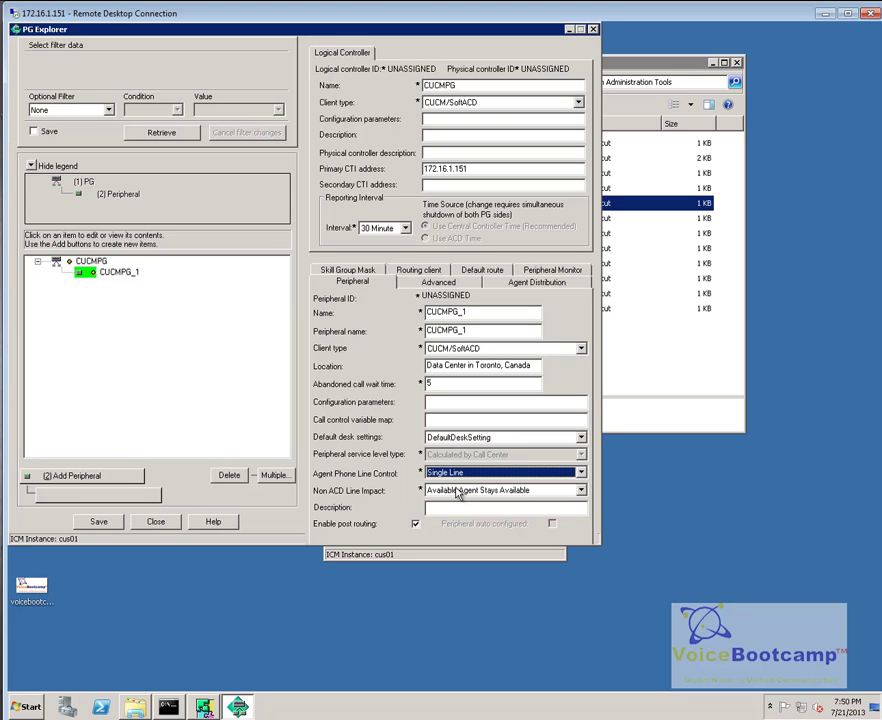
click(457, 491)
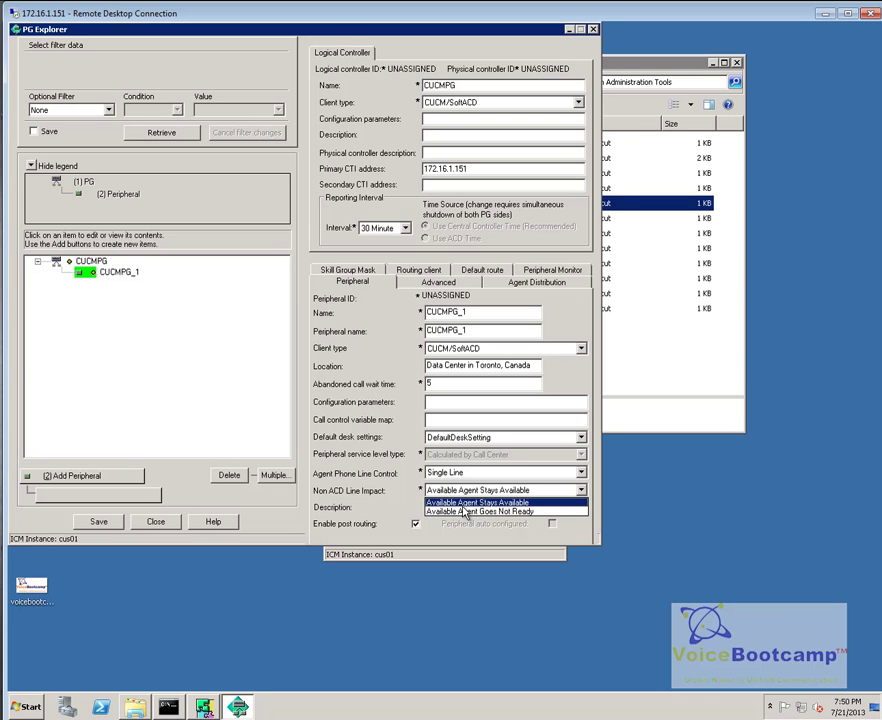
key(Return)
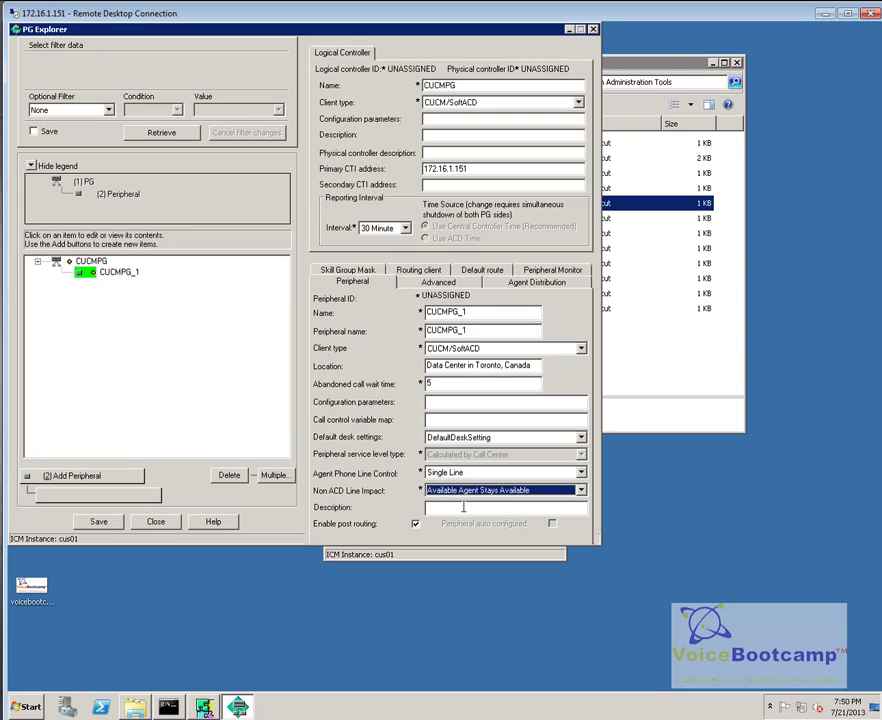
Step: Describe the peripheral as 'This is the CallManager PG' and review the Advanced agent targeting options
click(463, 507)
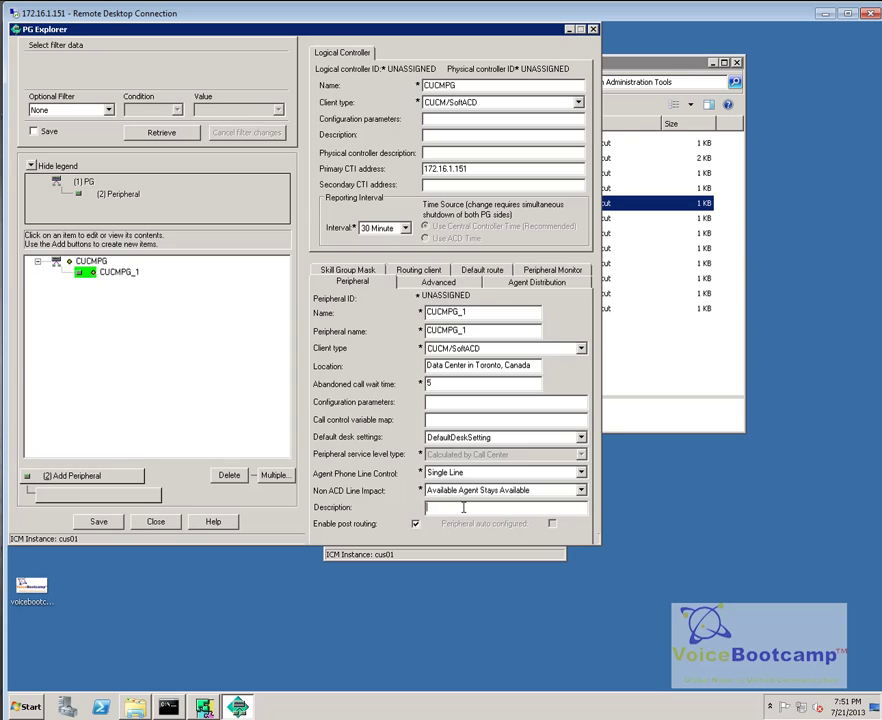
text(This is the CallManager PG)
click(465, 289)
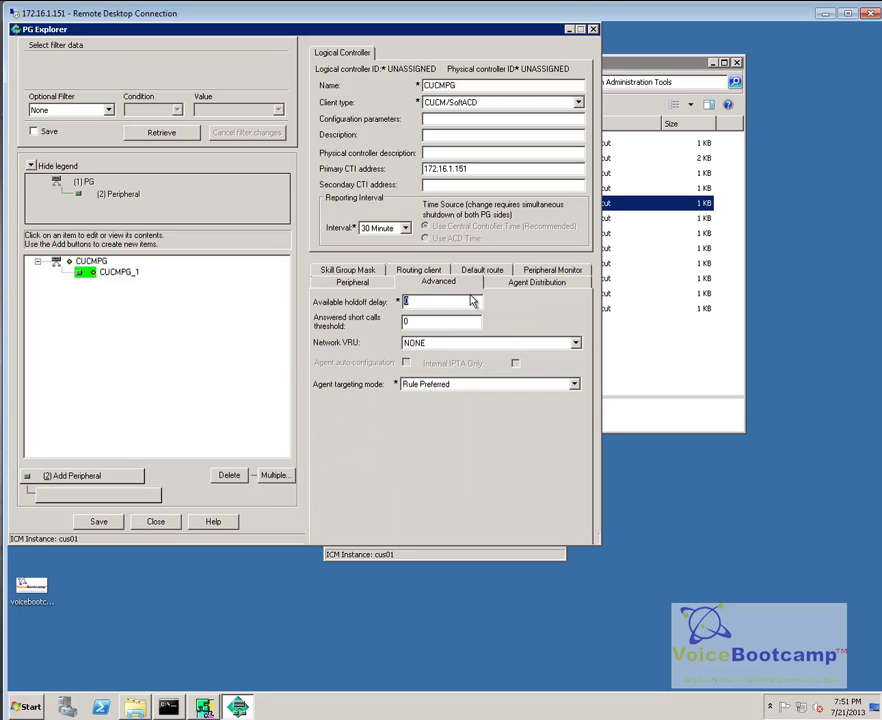
click(495, 386)
Step: Keep Rule Preferred targeting and add agent distribution site UCCE with historical agent data enabled
click(495, 386)
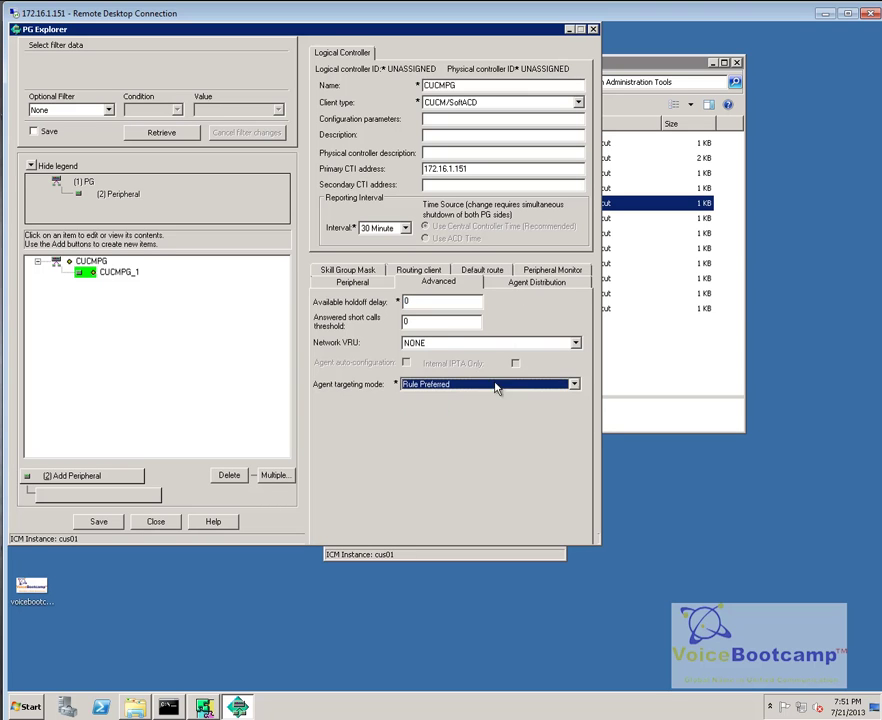
click(536, 282)
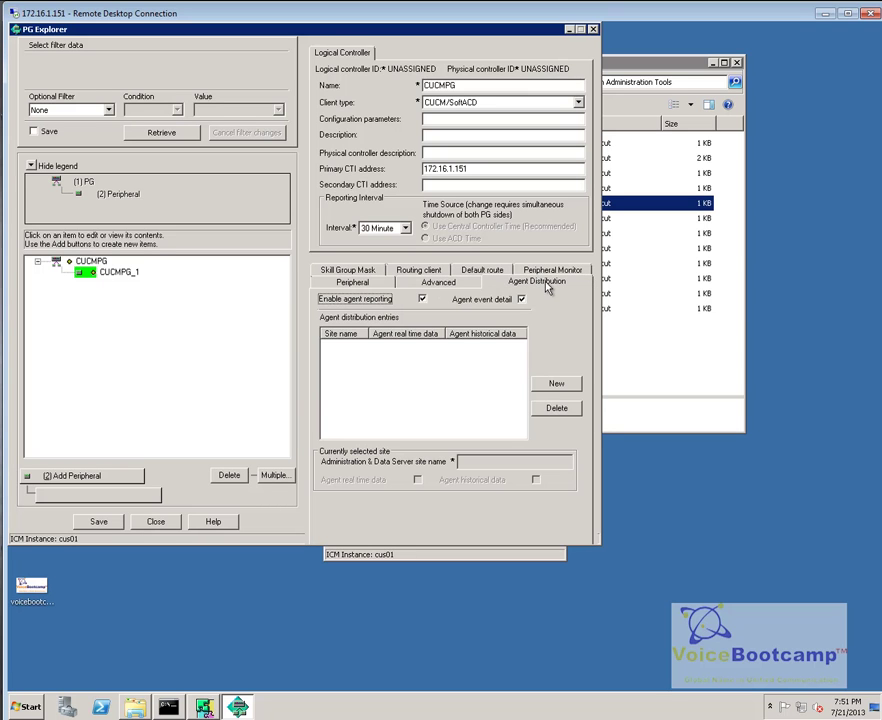
click(556, 385)
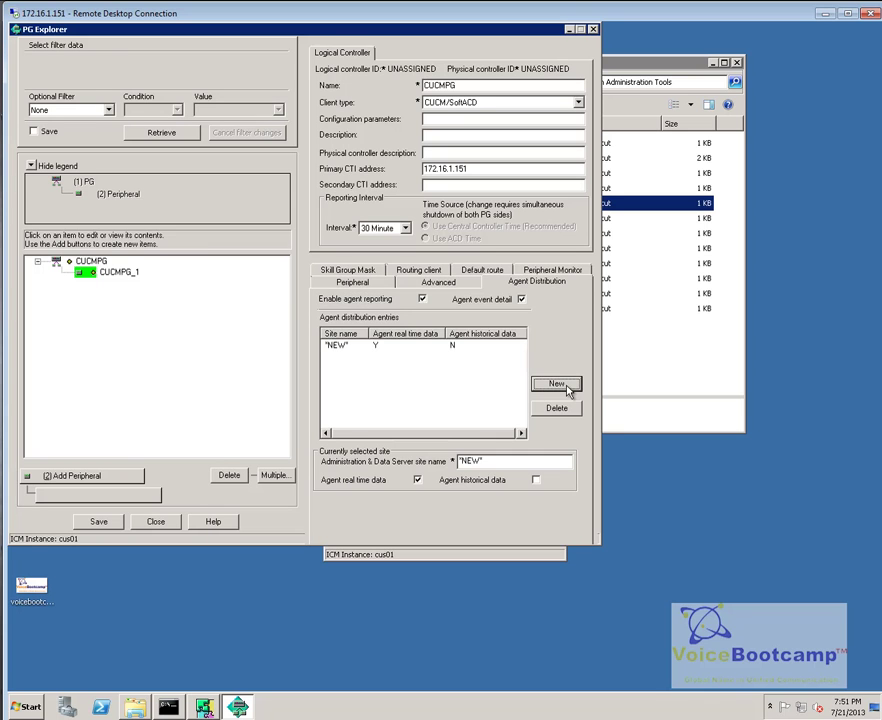
double_click(478, 461)
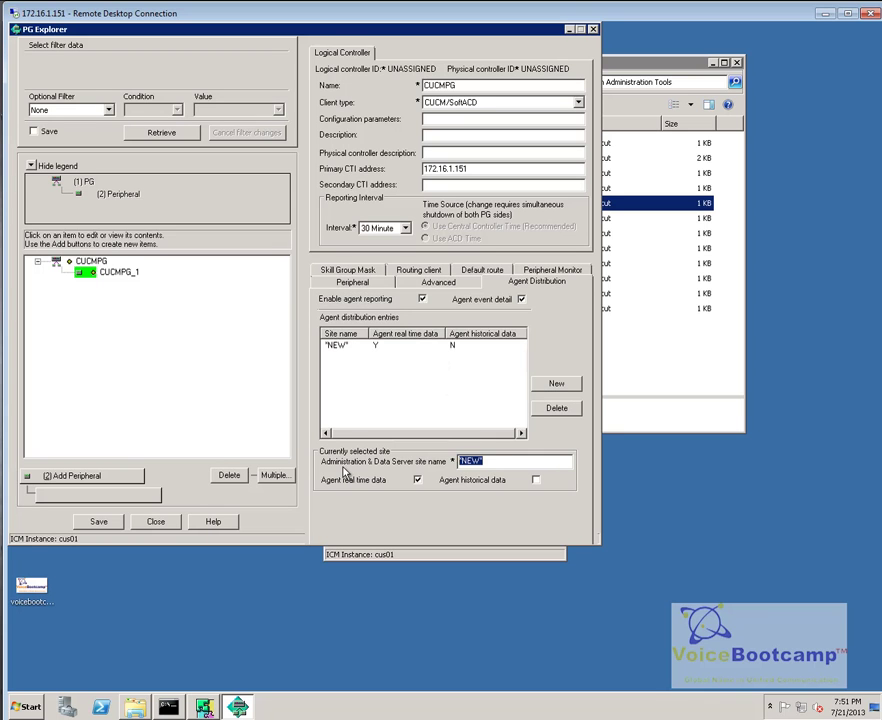
text(UCCE)
click(536, 480)
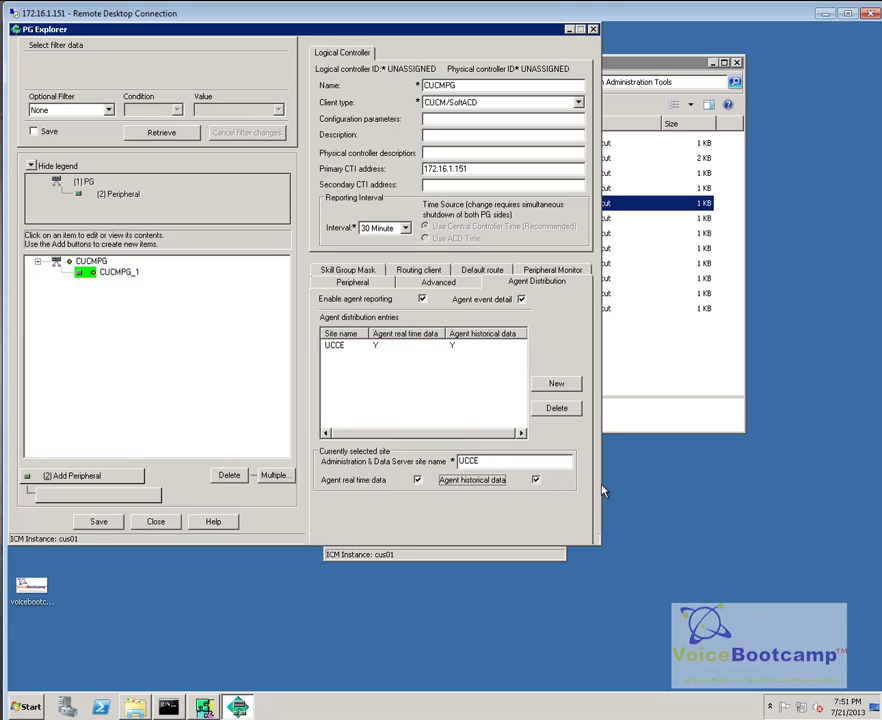
click(548, 281)
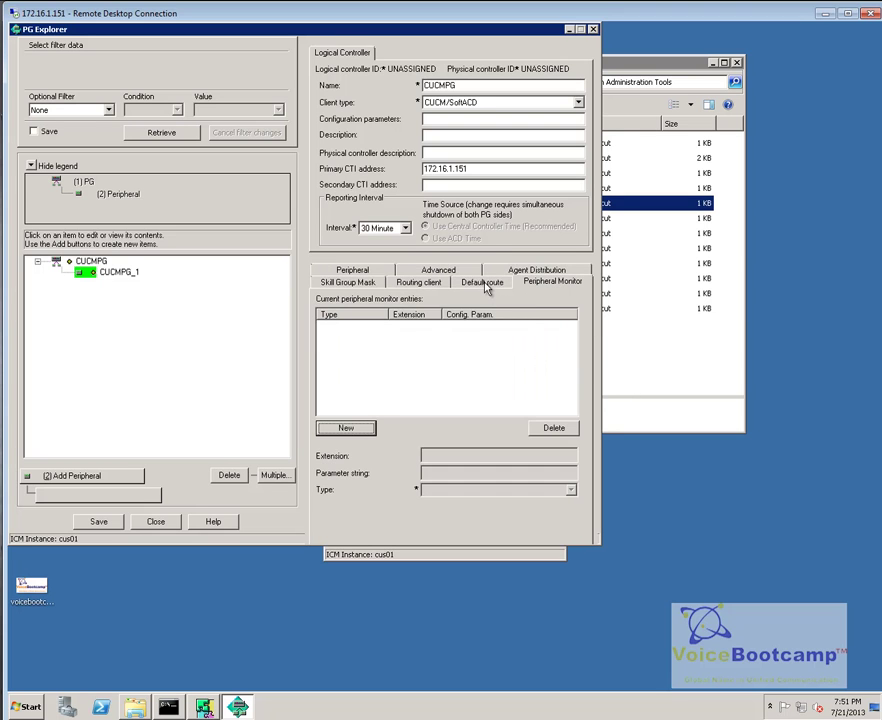
click(508, 284)
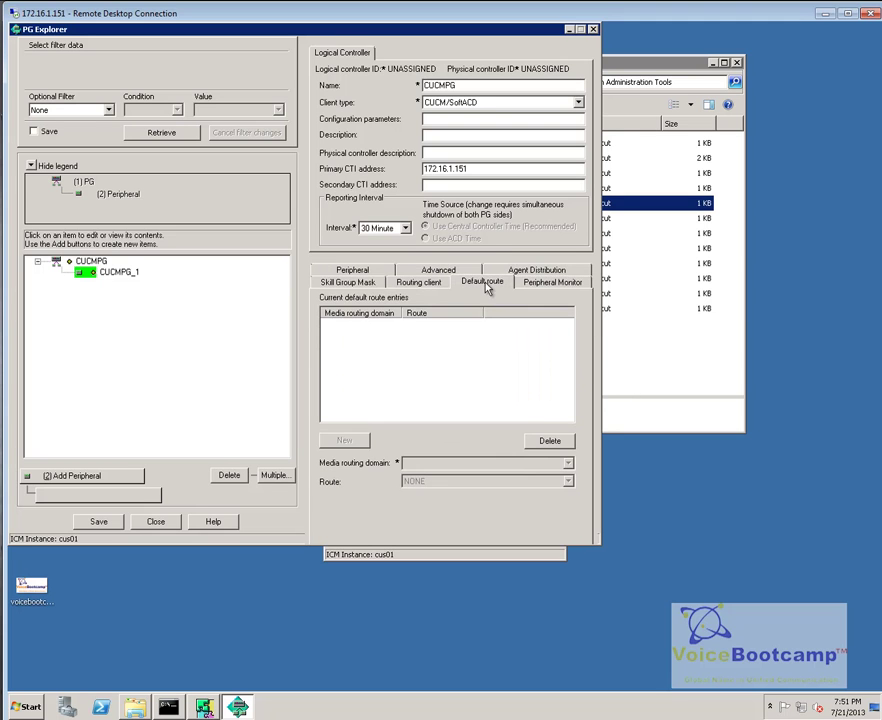
Step: Name the routing client CUCM_RC
click(420, 284)
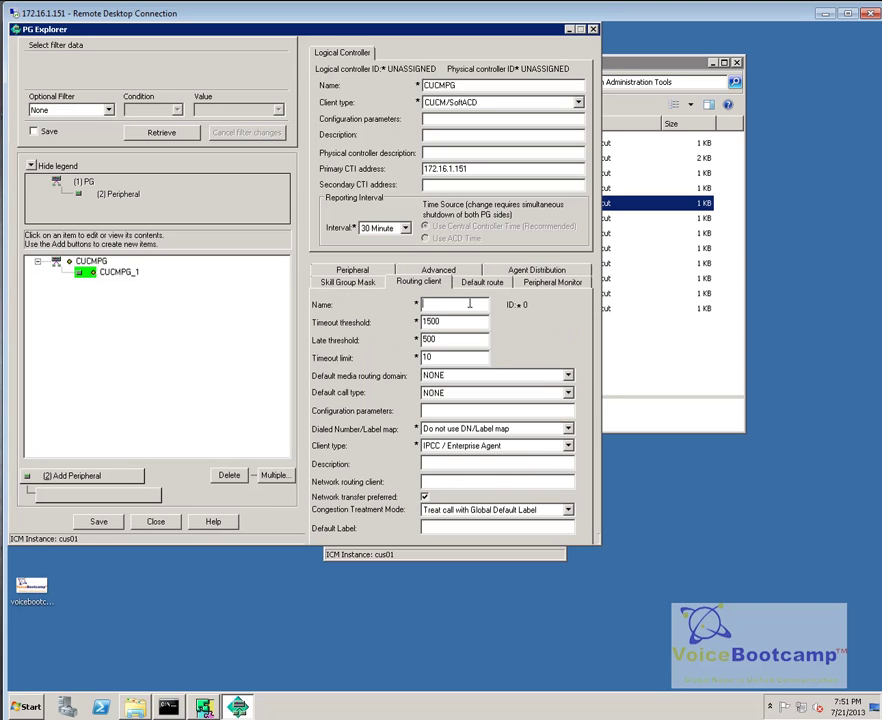
text(CUCM_RC)
key(Tab)
Step: Set media routing domain Cisco_Voice, call type NONE, client type IPCC / Enterprise Agent, and save the PG
click(484, 376)
click(473, 398)
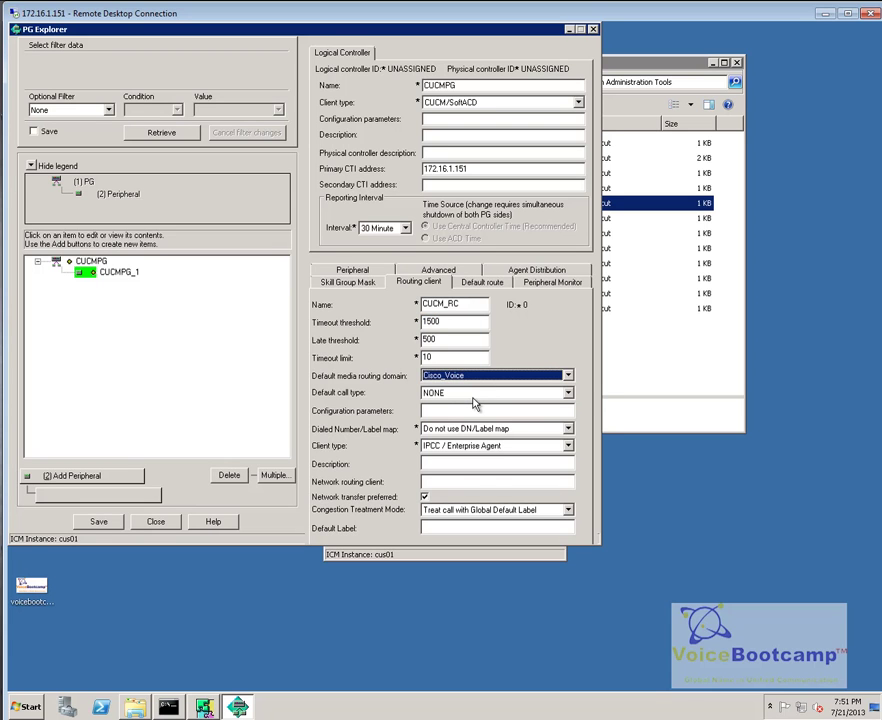
click(474, 396)
click(476, 406)
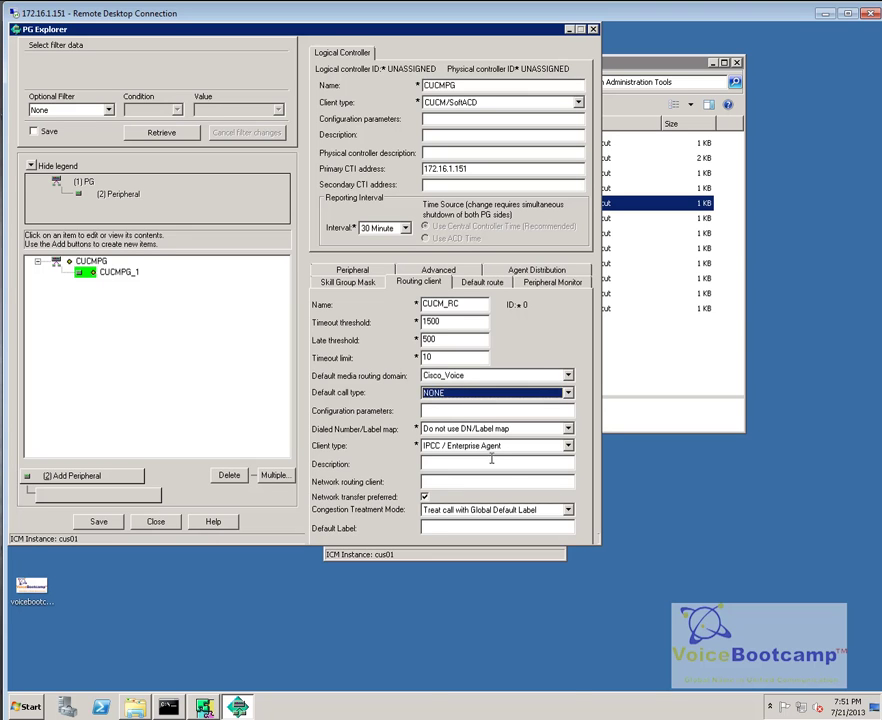
click(489, 447)
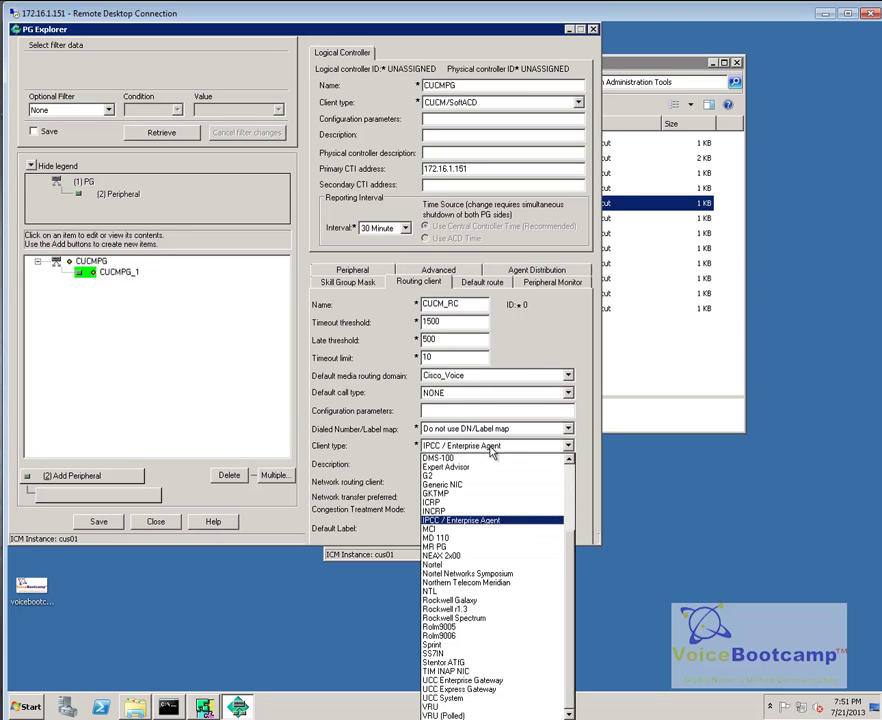
click(490, 519)
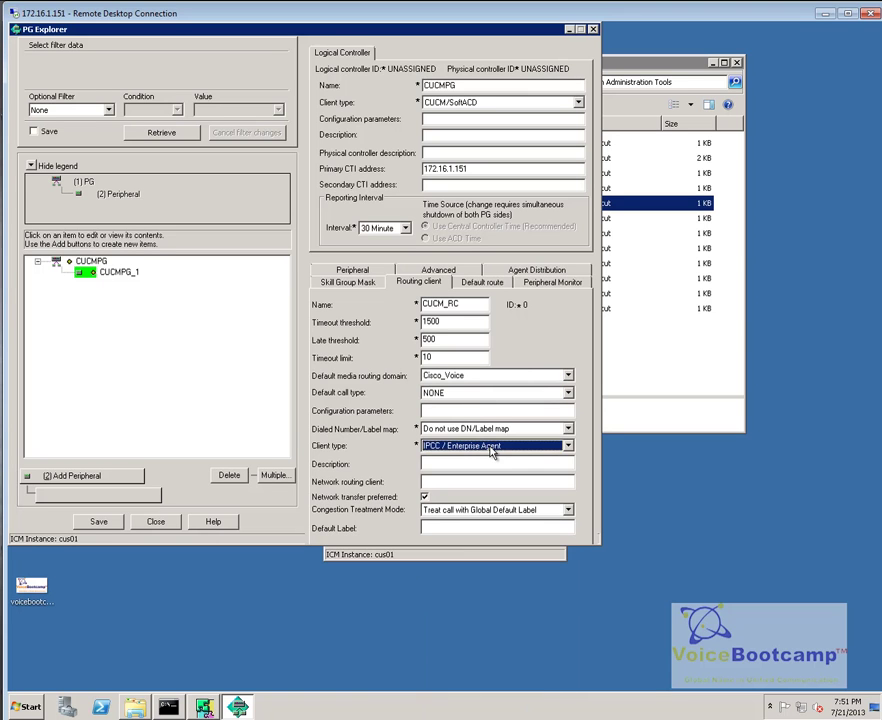
click(86, 524)
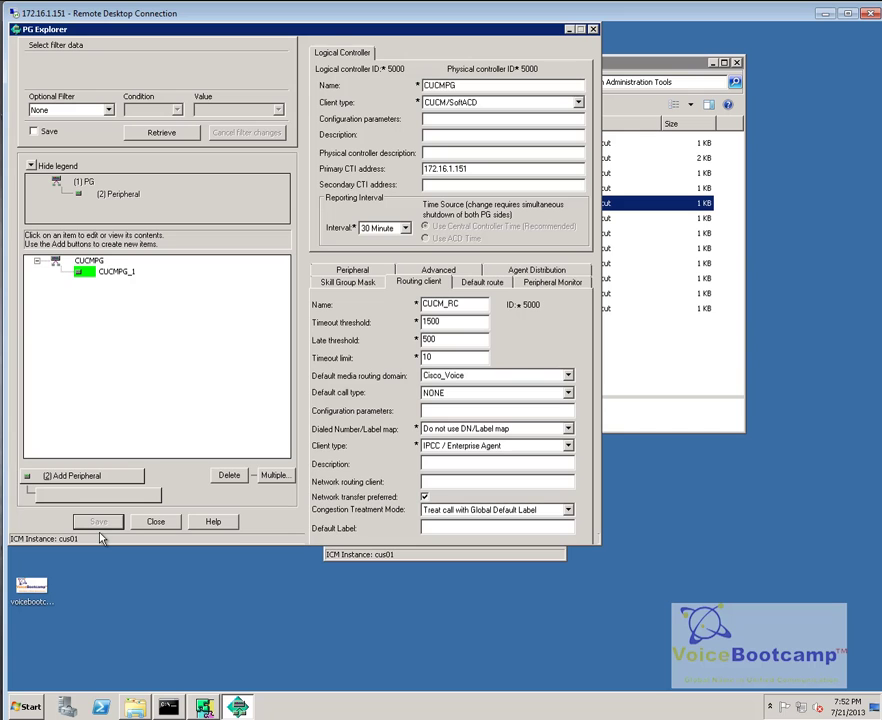
click(24, 707)
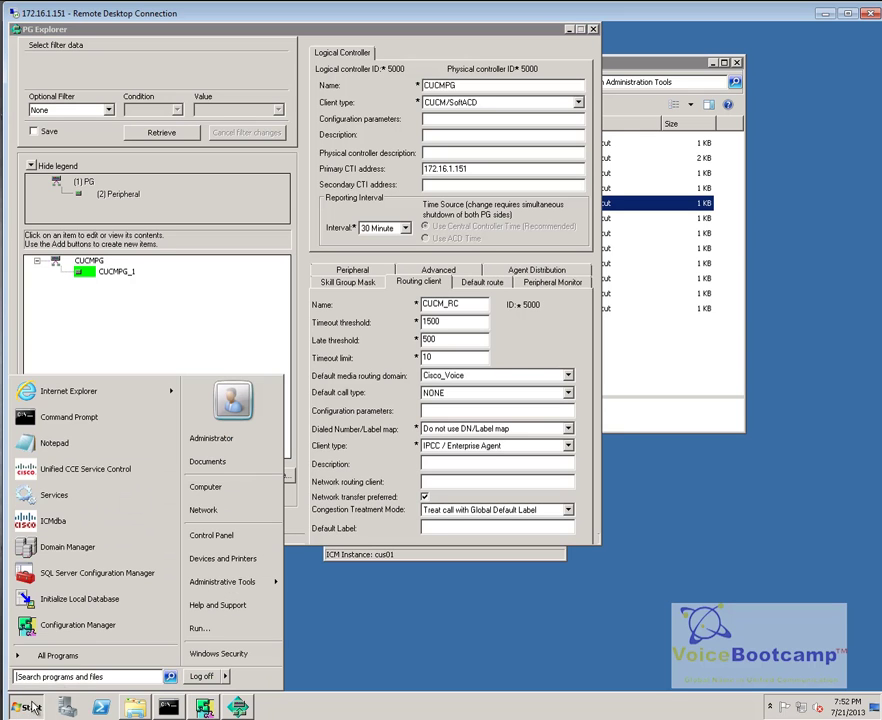
click(199, 628)
text(http)
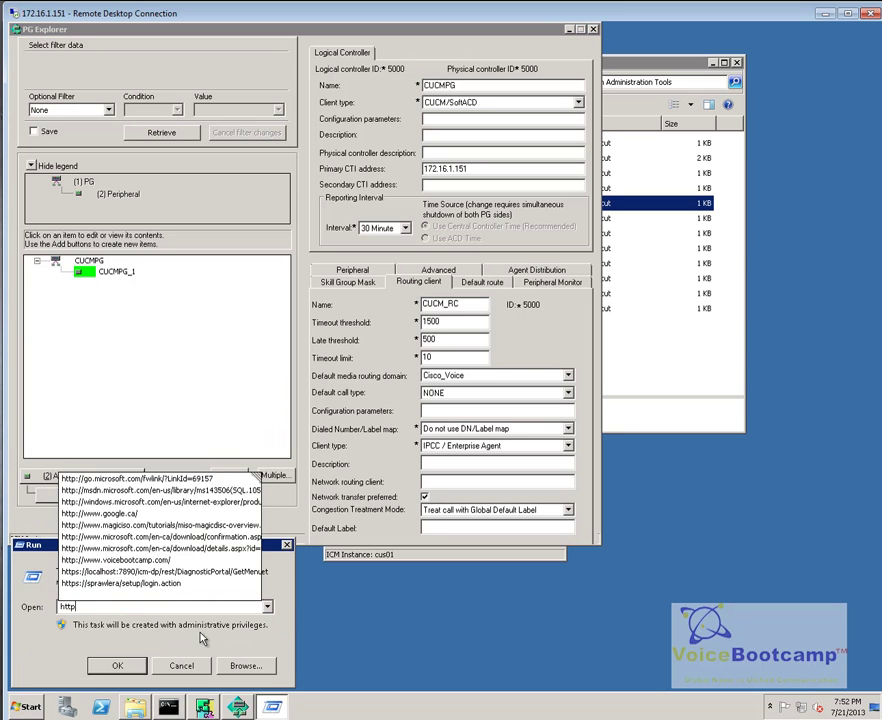
text(://)
text(142.11.64.21)
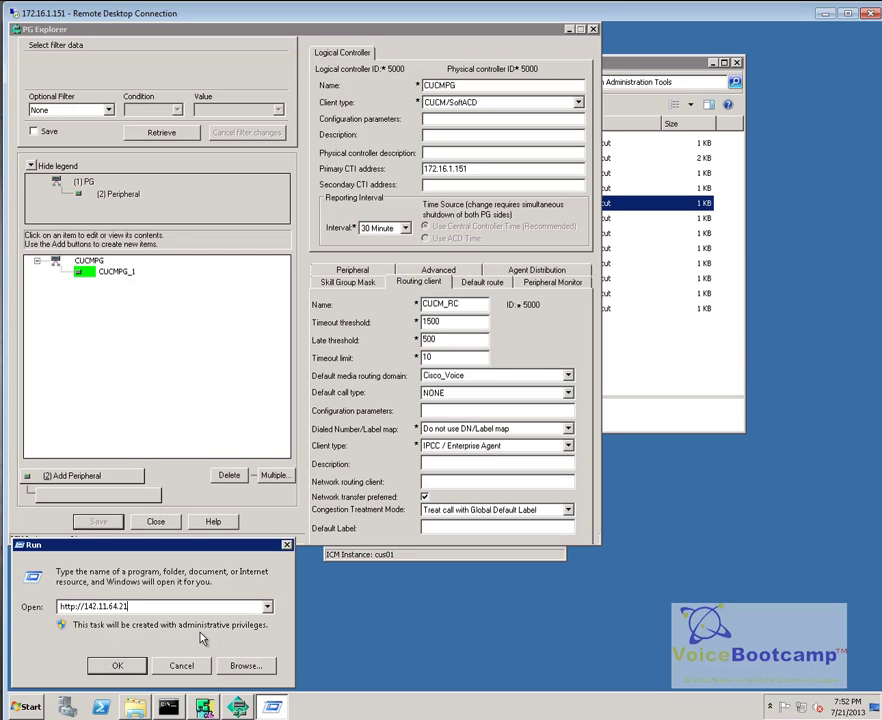
key(Return)
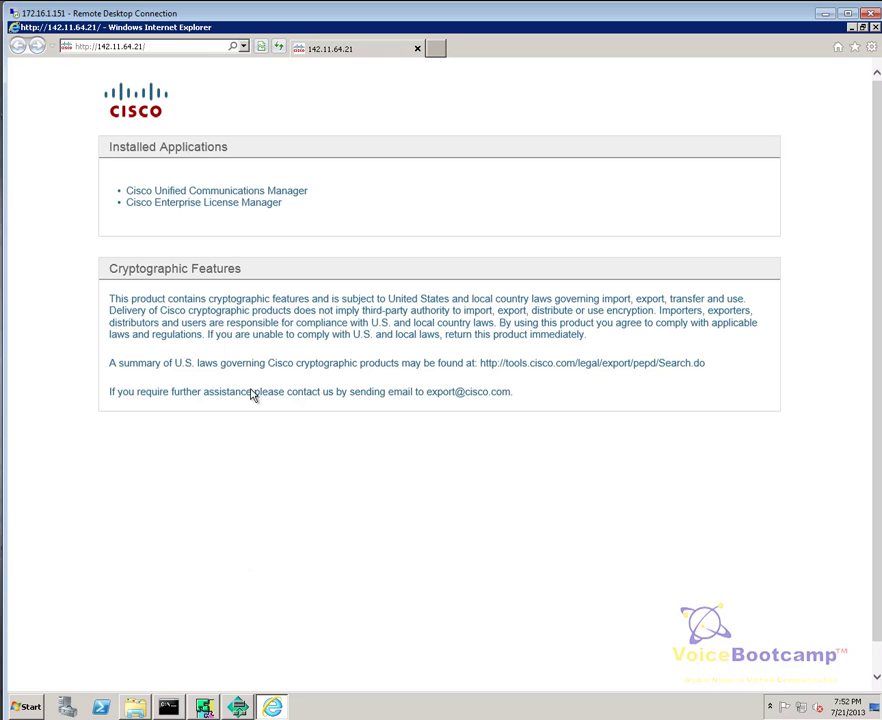
click(286, 192)
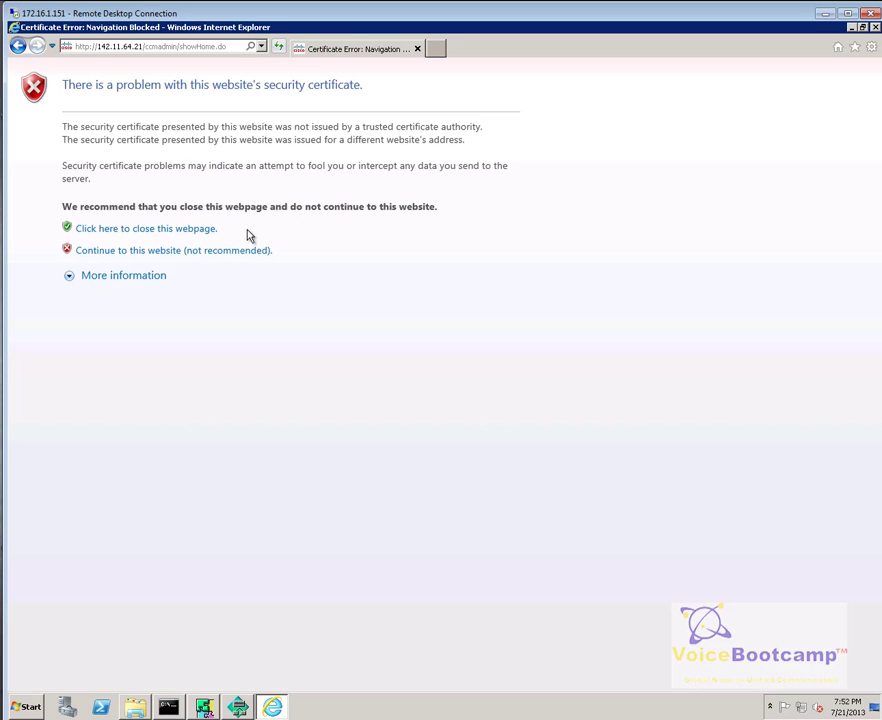
click(164, 251)
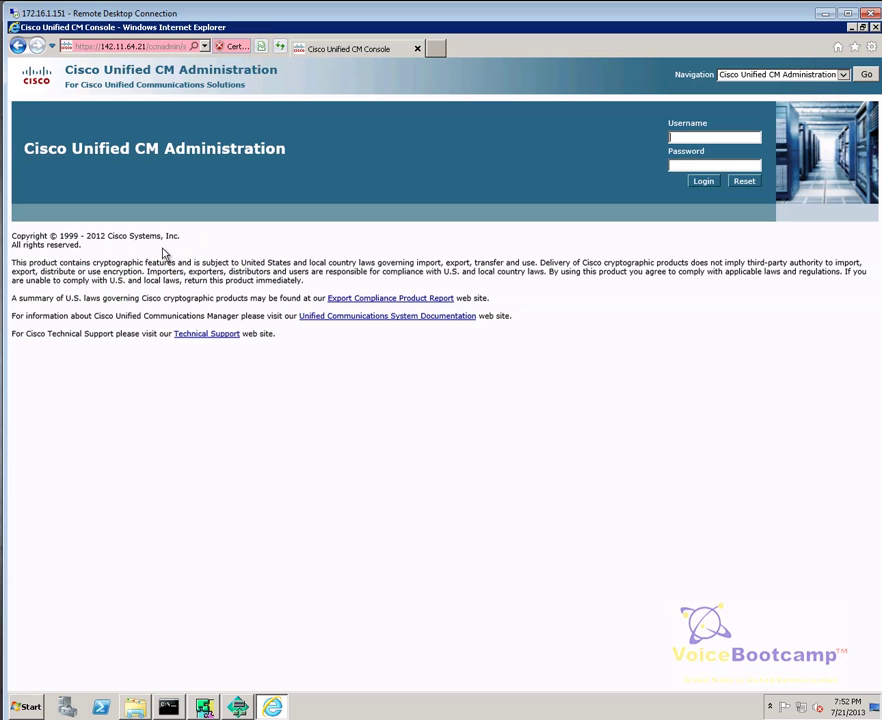
Step: Sign in with the administrator account and go to Application > Plugins
text(administrator)
key(Tab)
text(******)
key(ctrl+a)
text(**************)
key(Return)
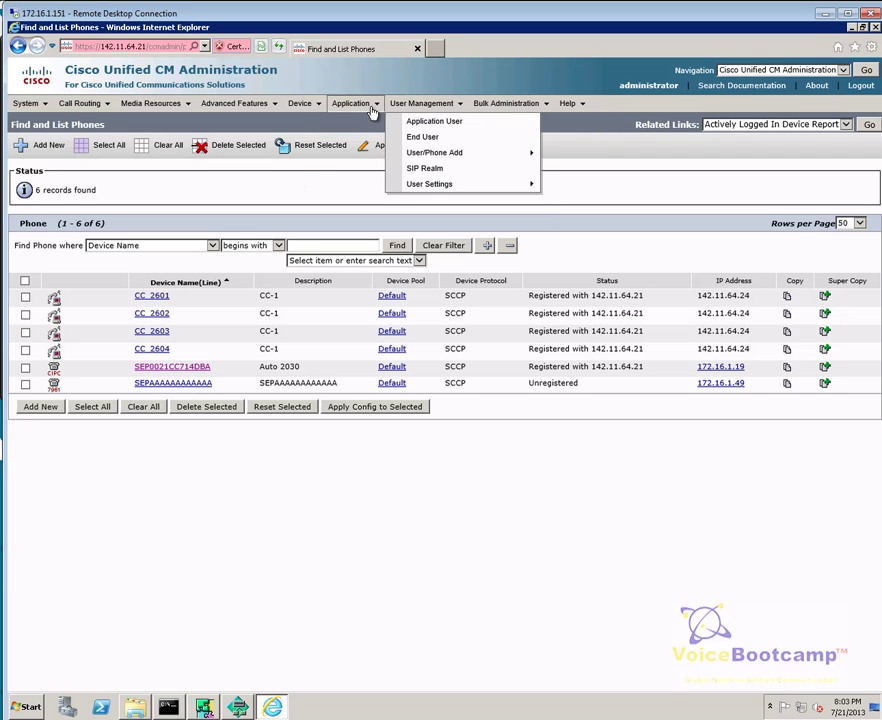
mouse_move(352, 103)
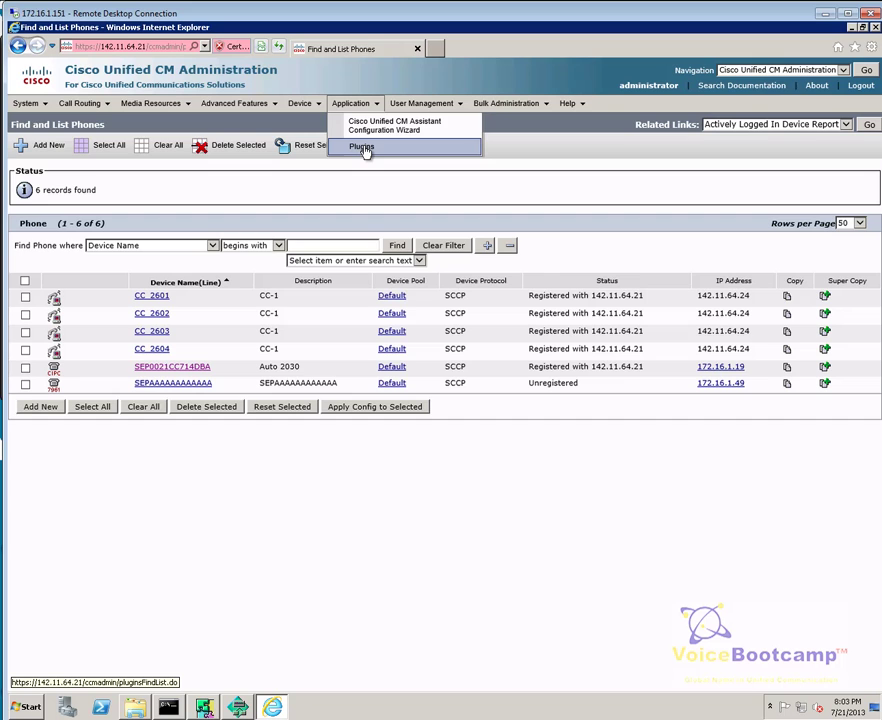
click(362, 147)
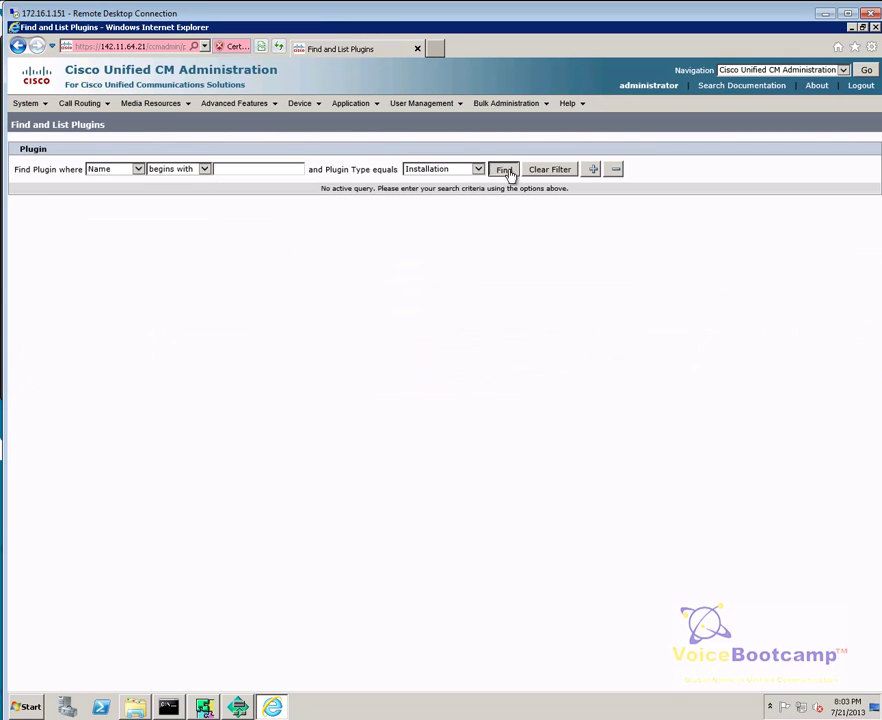
Step: List all installation plugins and locate the Cisco JTAPI Client for Windows entries
click(505, 170)
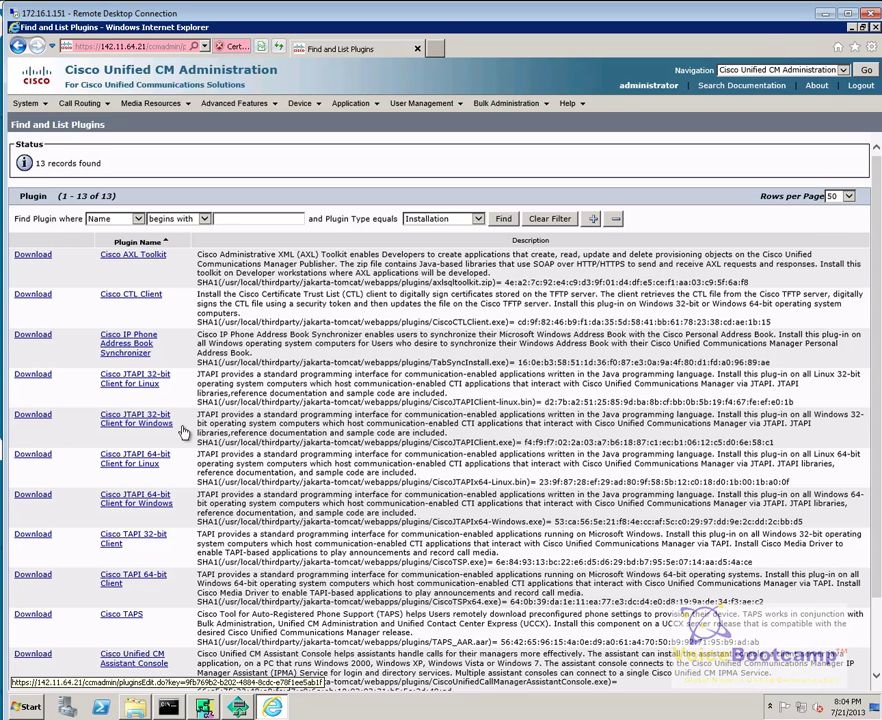
drag(176, 424, 94, 417)
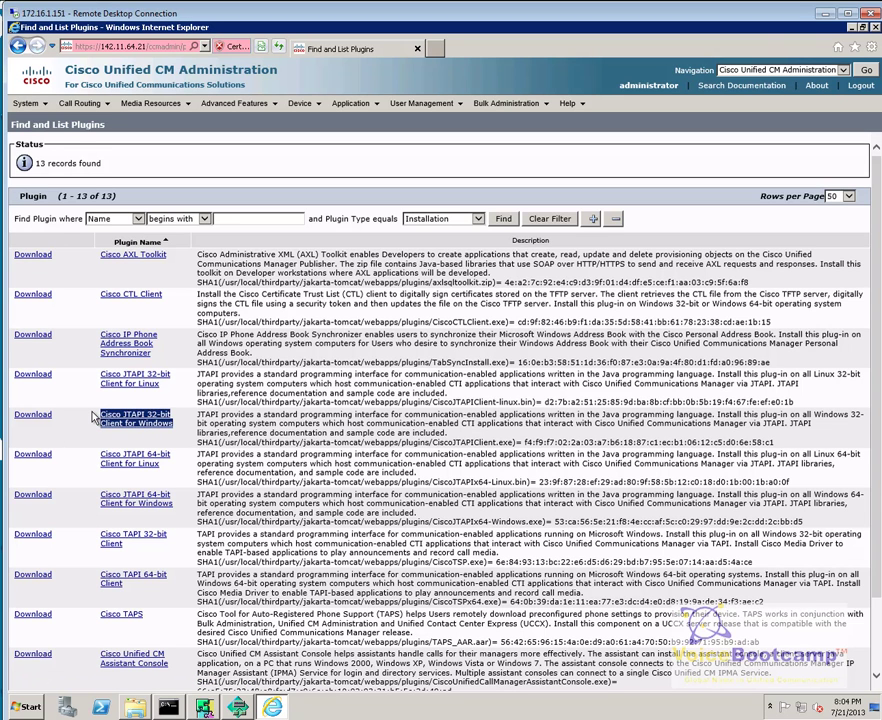
click(168, 510)
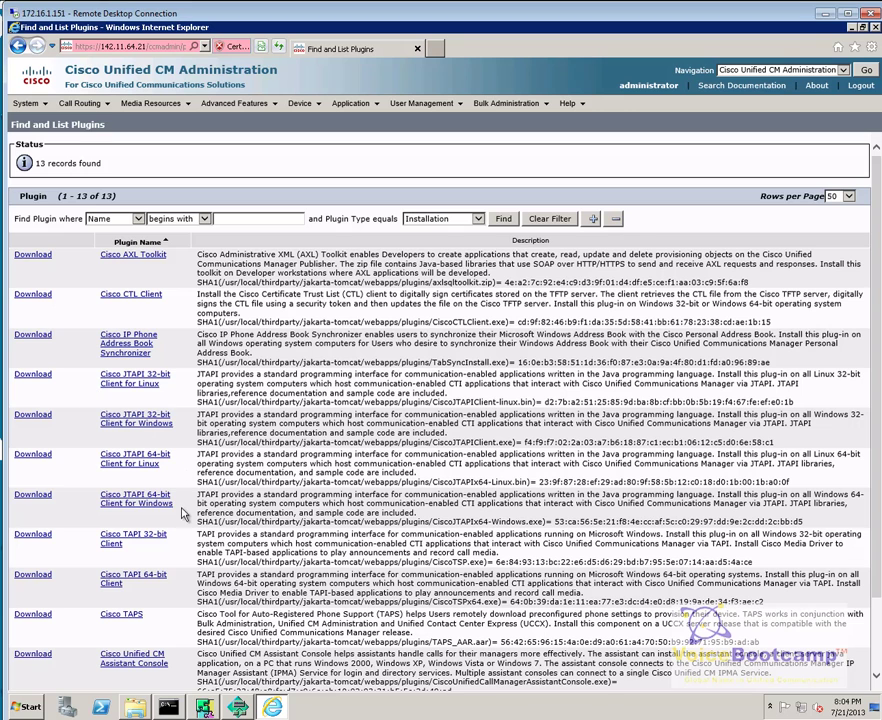
drag(168, 510, 44, 505)
Step: Download and run the Cisco JTAPI 64-bit Client for Windows installer, then minimize the browser
click(42, 500)
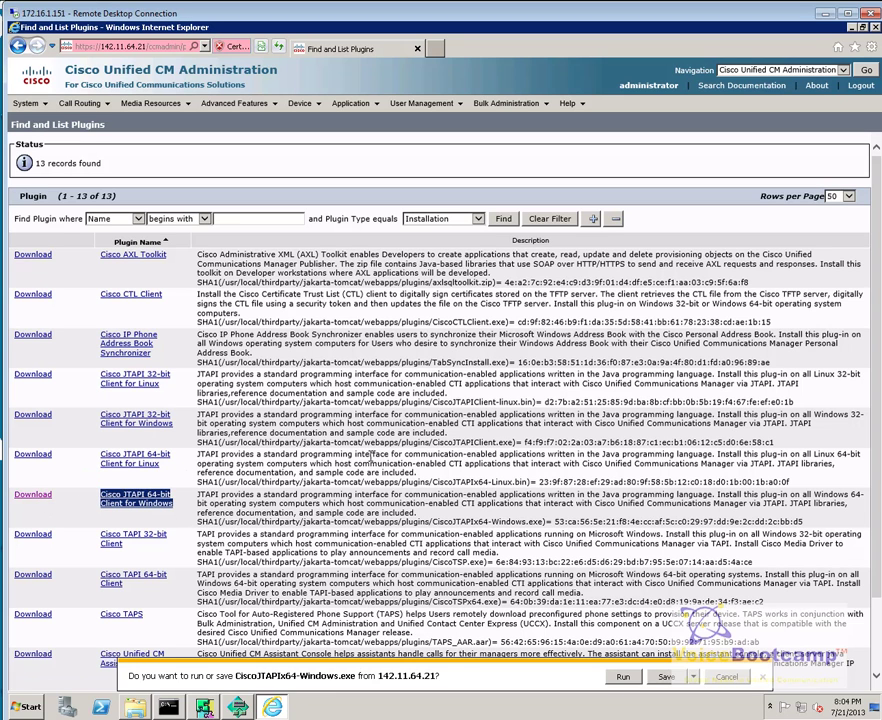
click(692, 677)
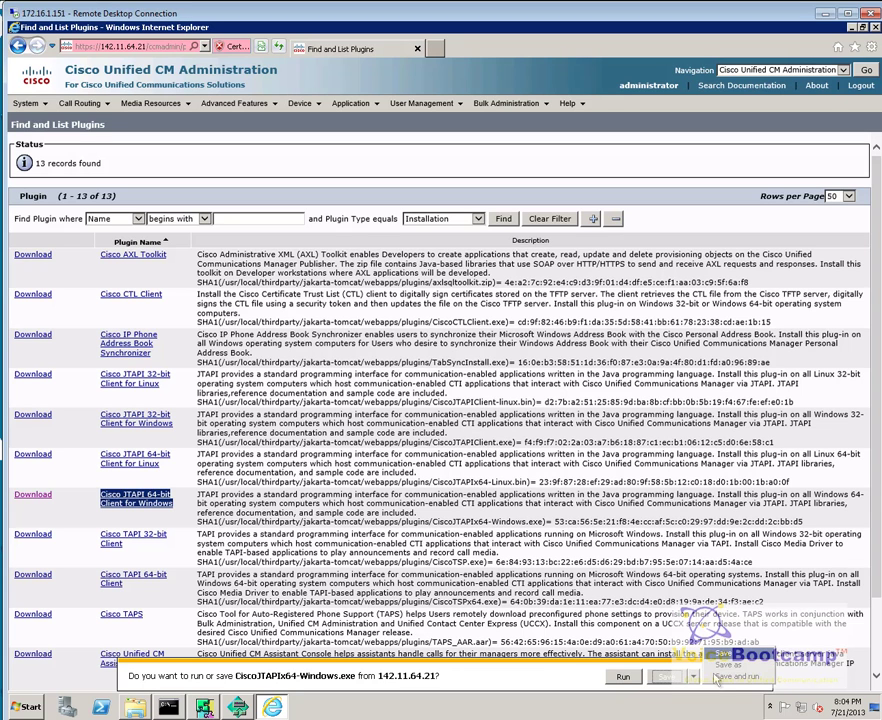
click(628, 679)
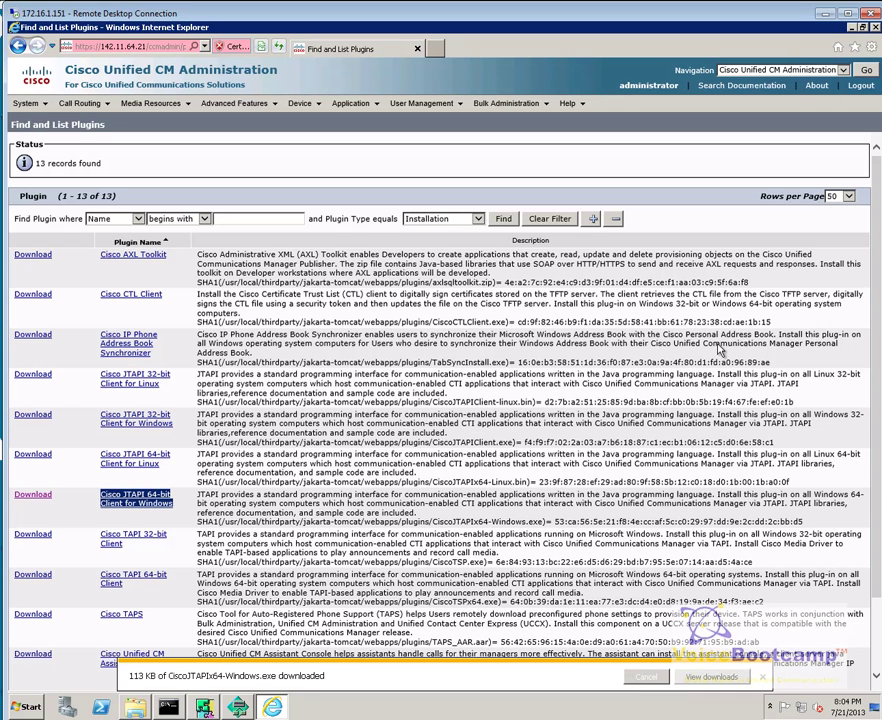
click(851, 31)
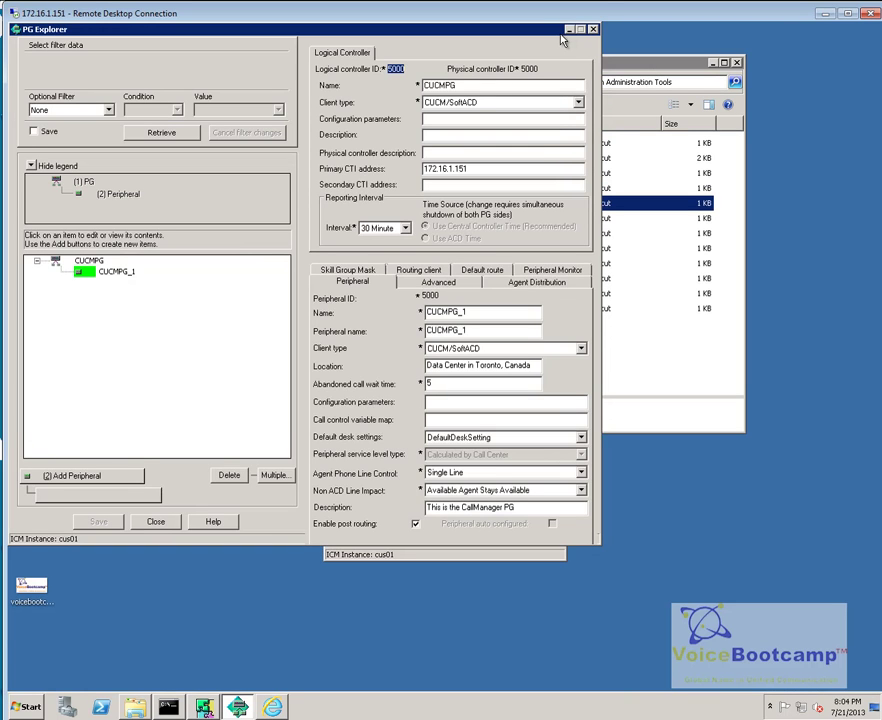
Step: Close PG Explorer and Administration Tools, and minimize Configuration Manager and the browser while the JTAPI installer loads
click(592, 29)
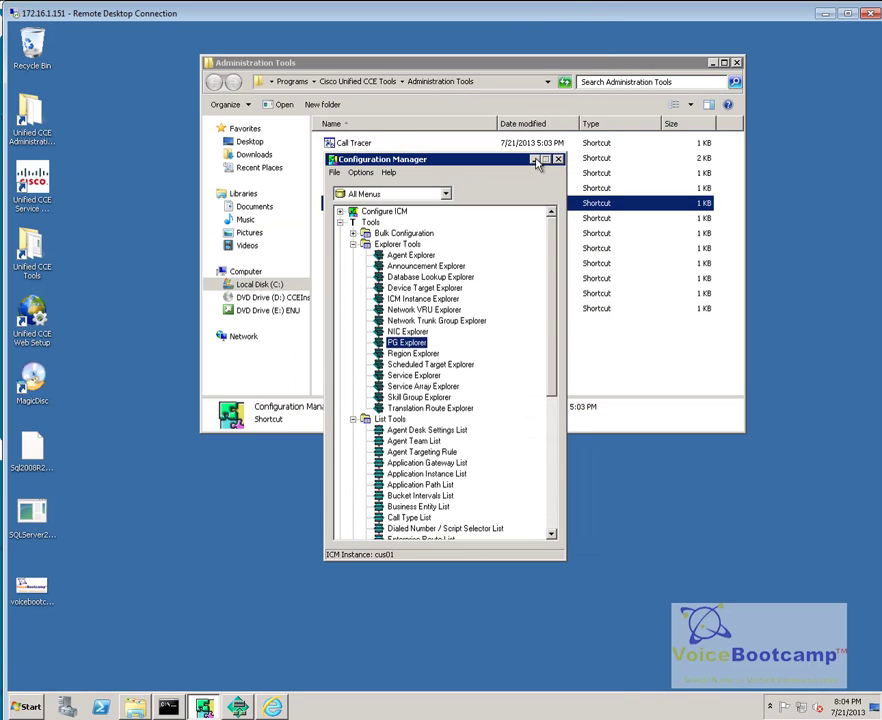
click(535, 160)
click(711, 62)
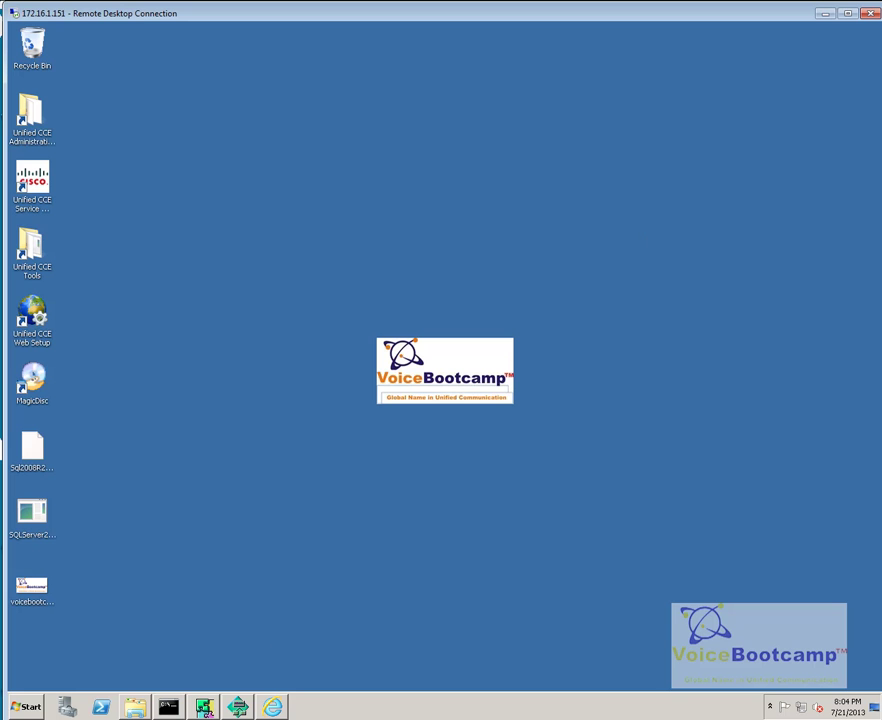
click(274, 708)
click(274, 708)
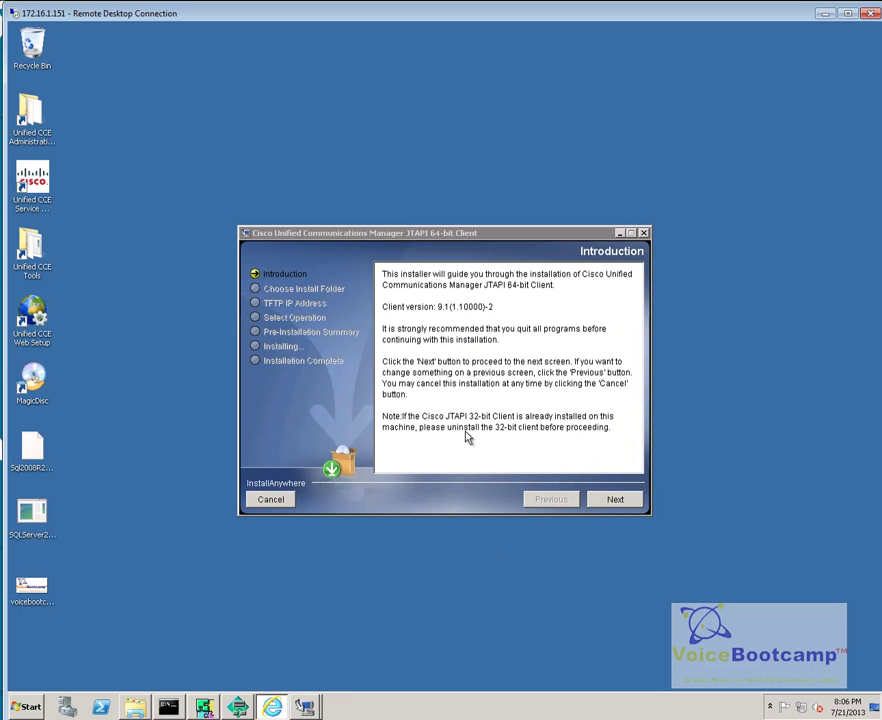
Step: Install the JTAPI 64-bit Client to the default folder with TFTP address 142.11.64.21
click(615, 499)
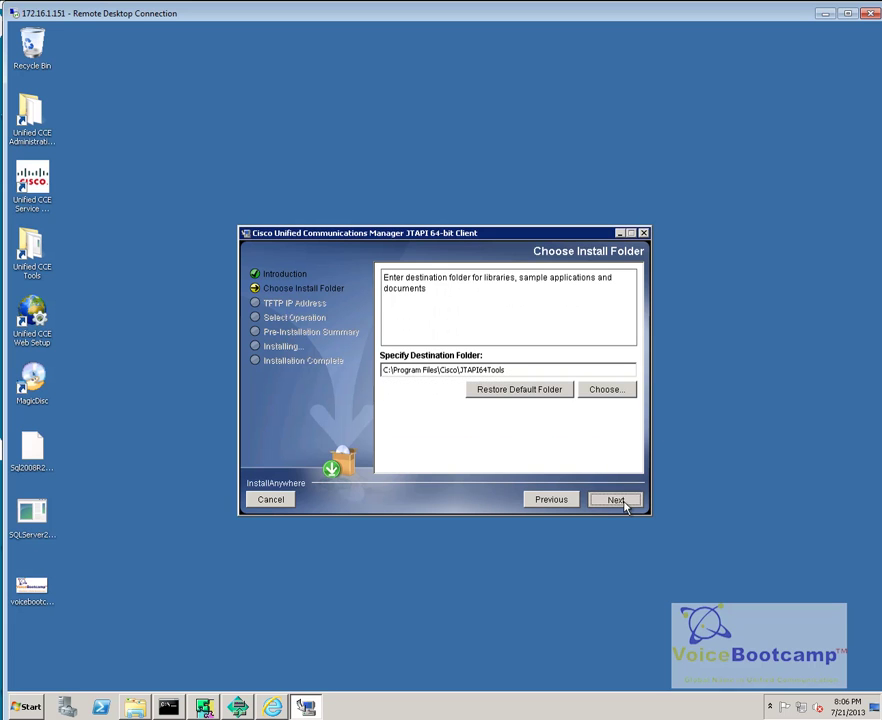
click(624, 504)
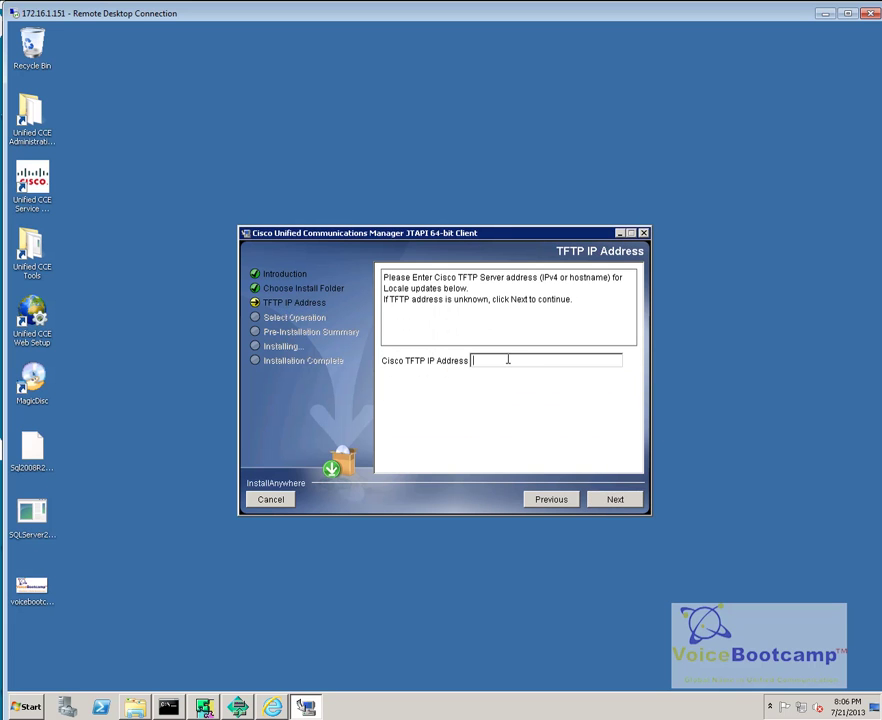
text(142.11.64.21)
click(616, 503)
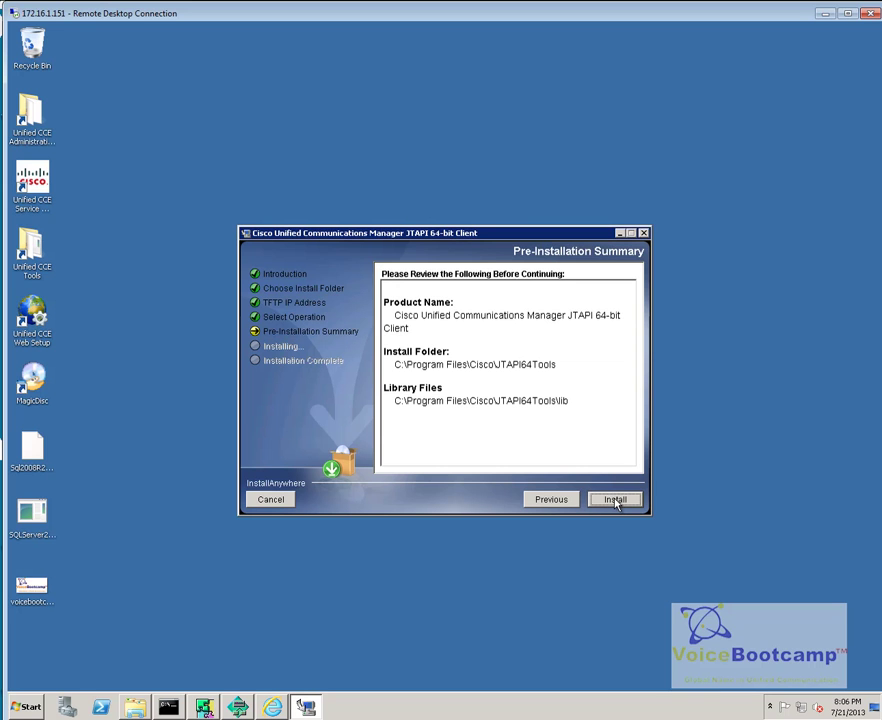
click(616, 501)
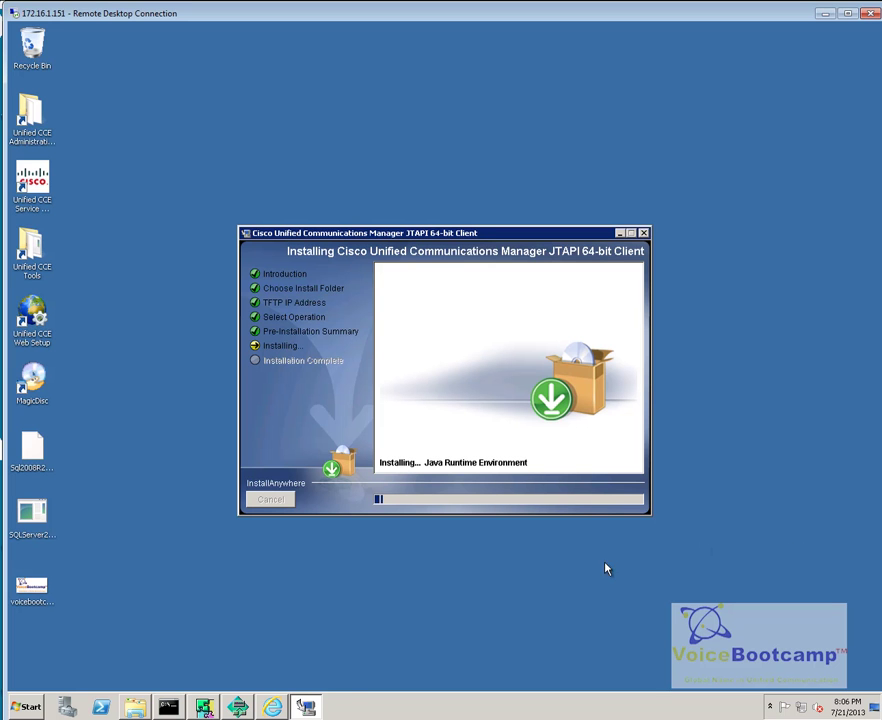
click(271, 708)
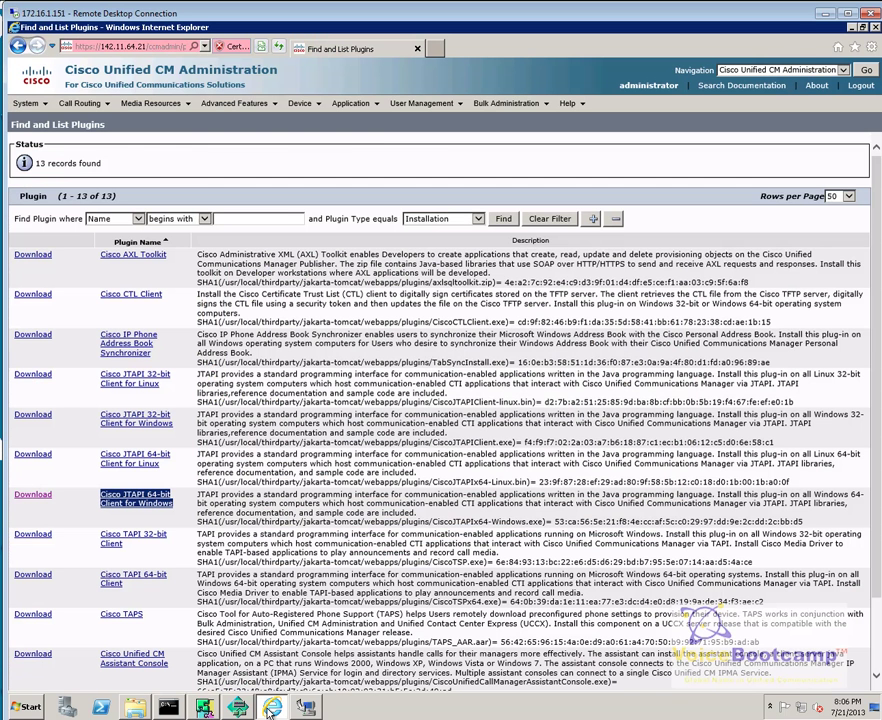
Step: Start a new application user from User Management > Application User
click(352, 104)
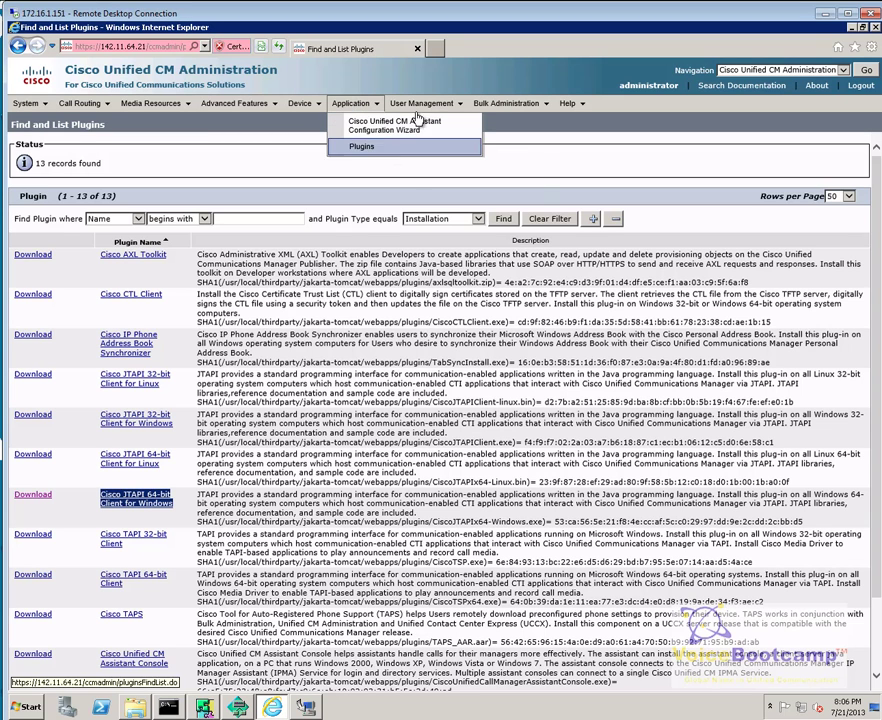
click(420, 107)
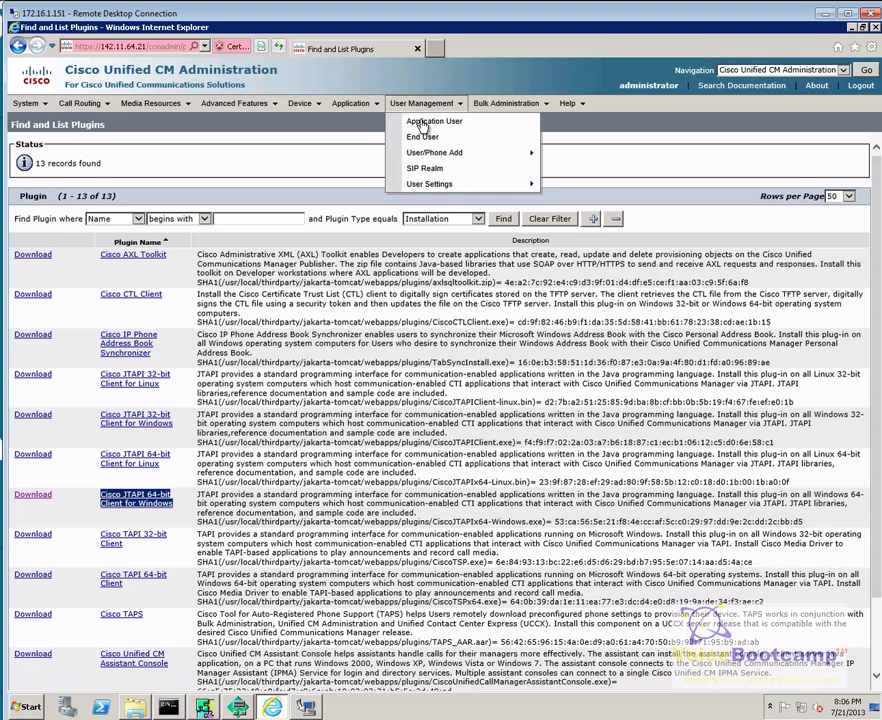
click(422, 122)
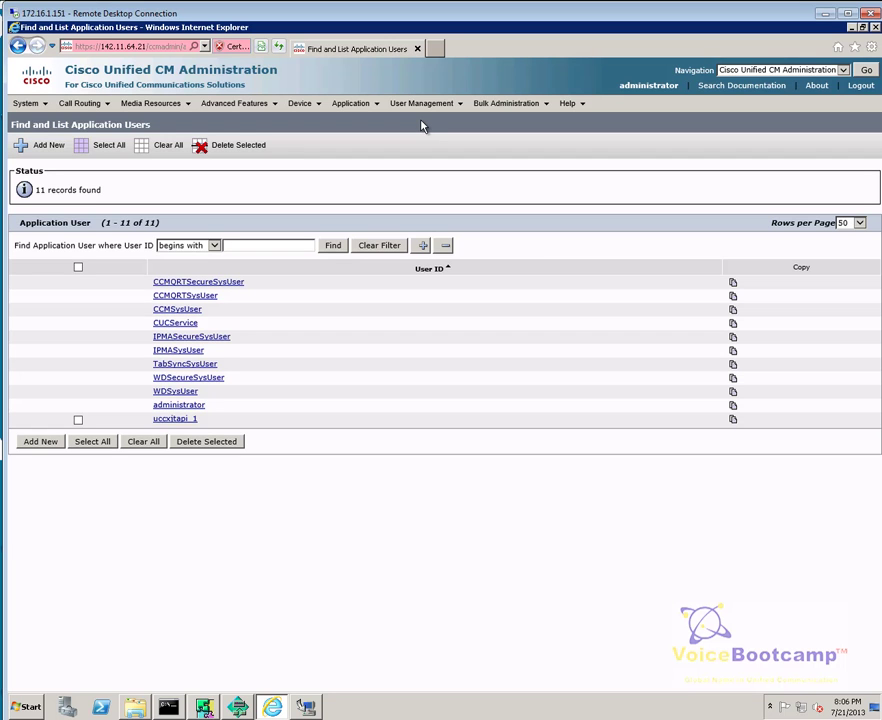
click(48, 442)
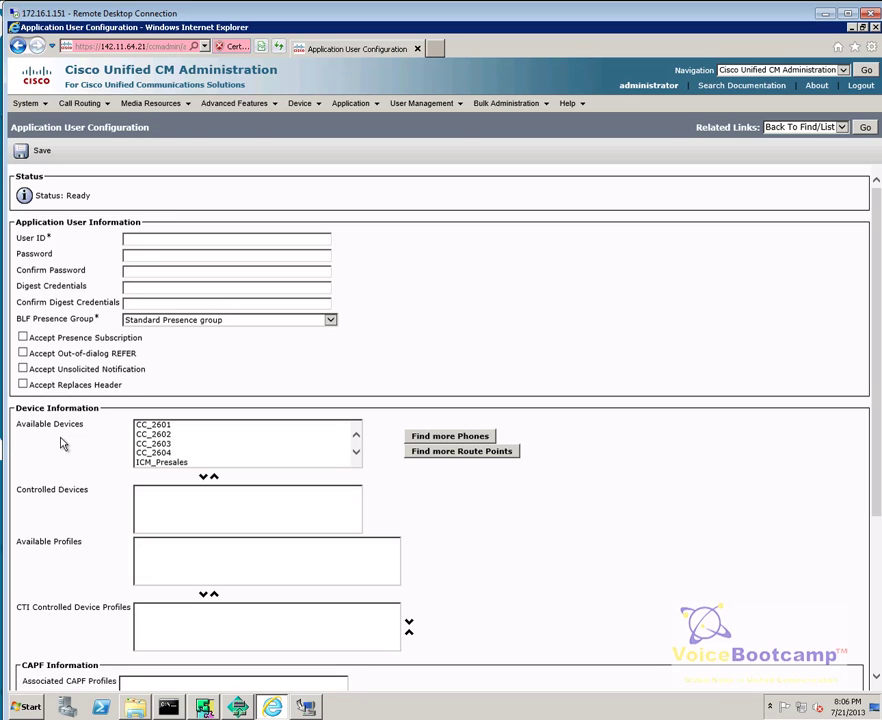
Step: Enter User ID icm and the account password in both password fields
click(138, 237)
click(143, 254)
text(cisco)
key(Tab)
text(cisco)
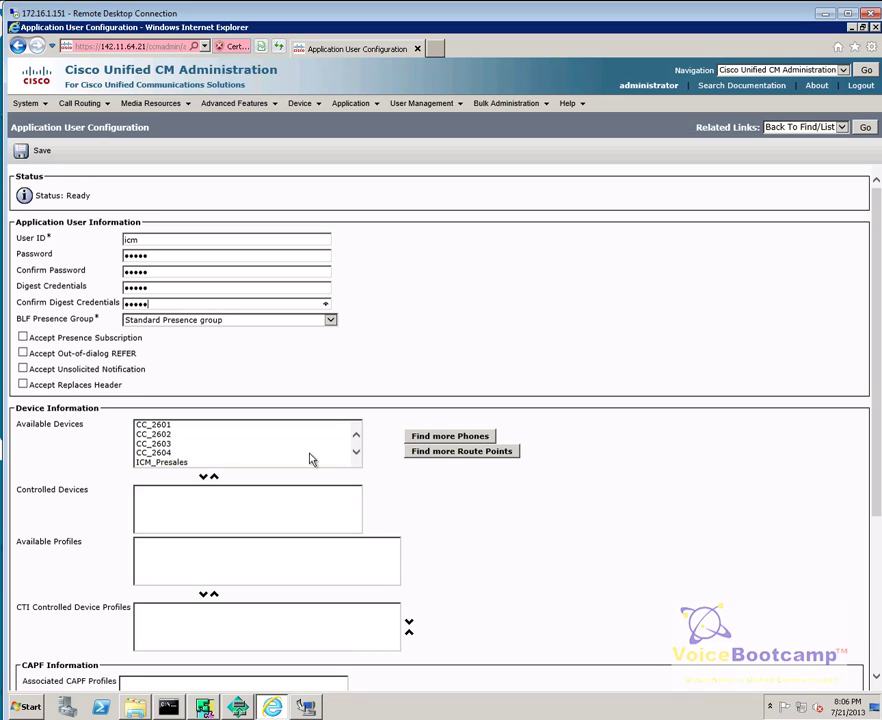
Step: Add ICM_Presales, SEP0021CC714DBA and SEPAAAAAAAAAAAA to the controlled devices
drag(191, 466, 209, 480)
click(171, 451)
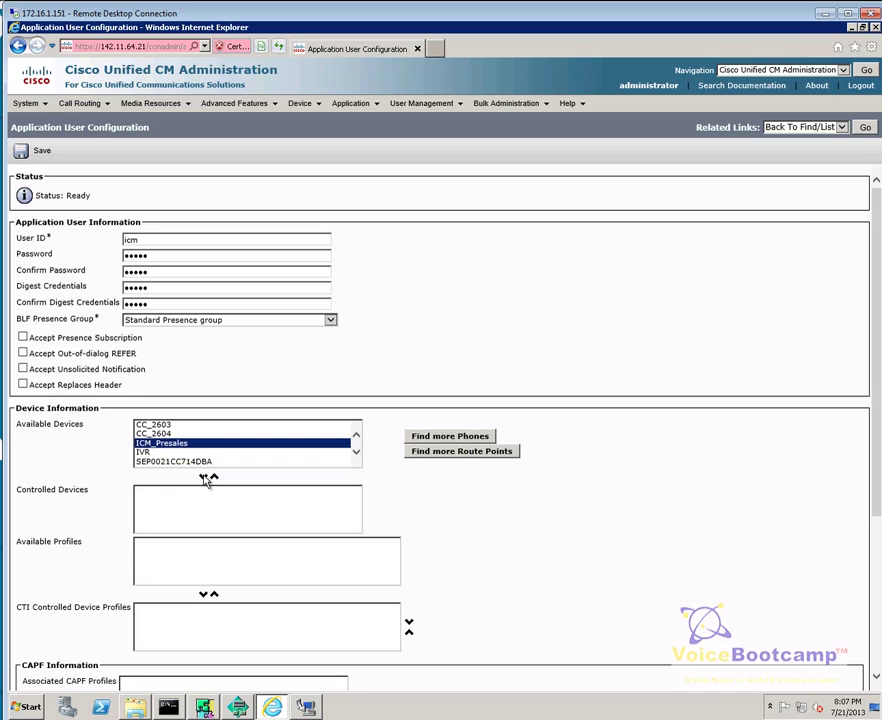
click(204, 478)
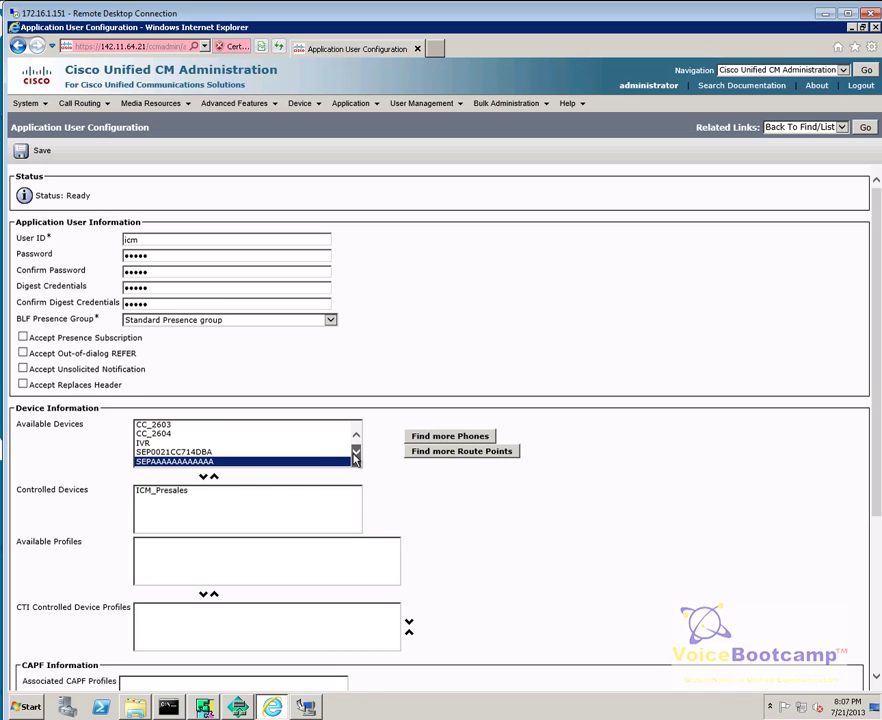
drag(232, 463, 190, 452)
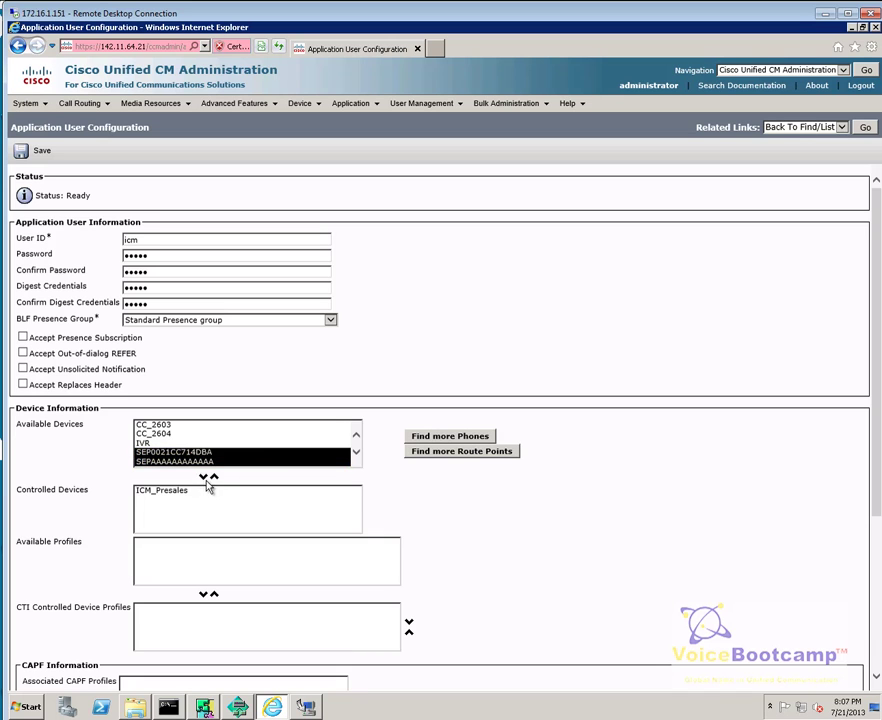
click(204, 478)
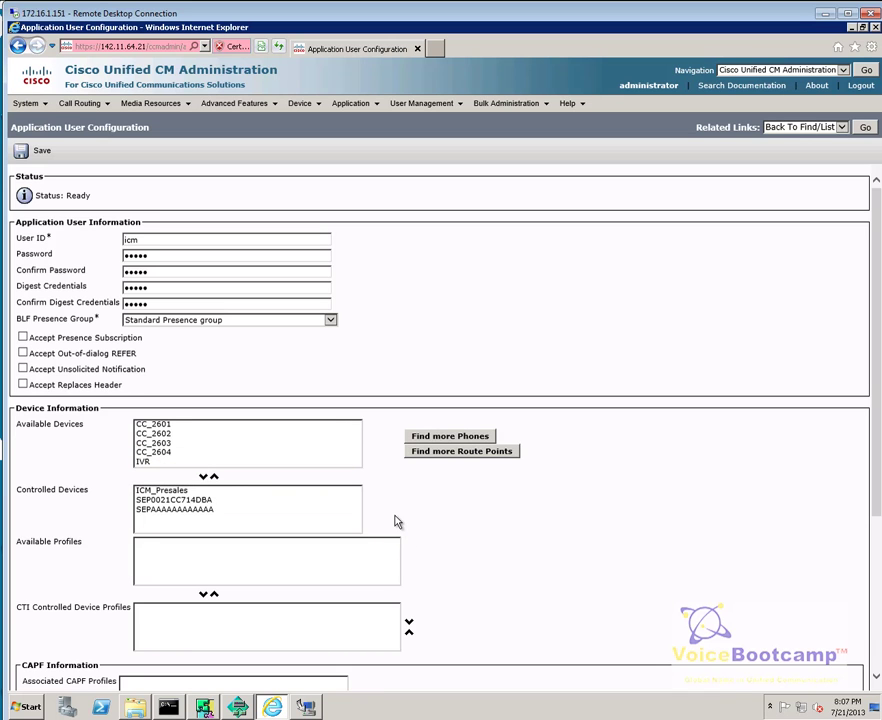
scroll(395, 521, down, 5)
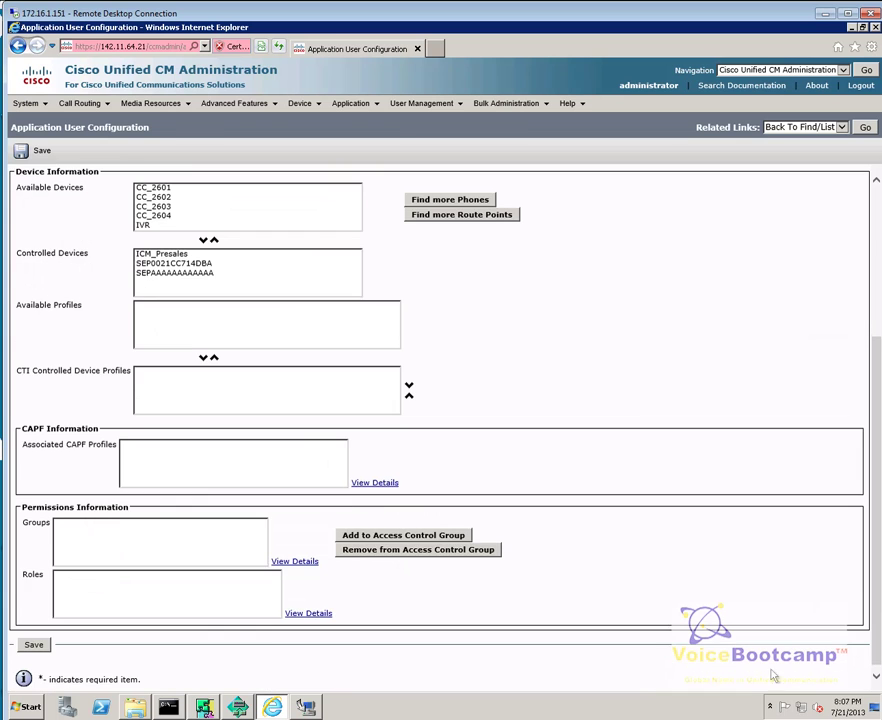
Step: Add all 24 Standard access control groups to user icm and save
click(375, 537)
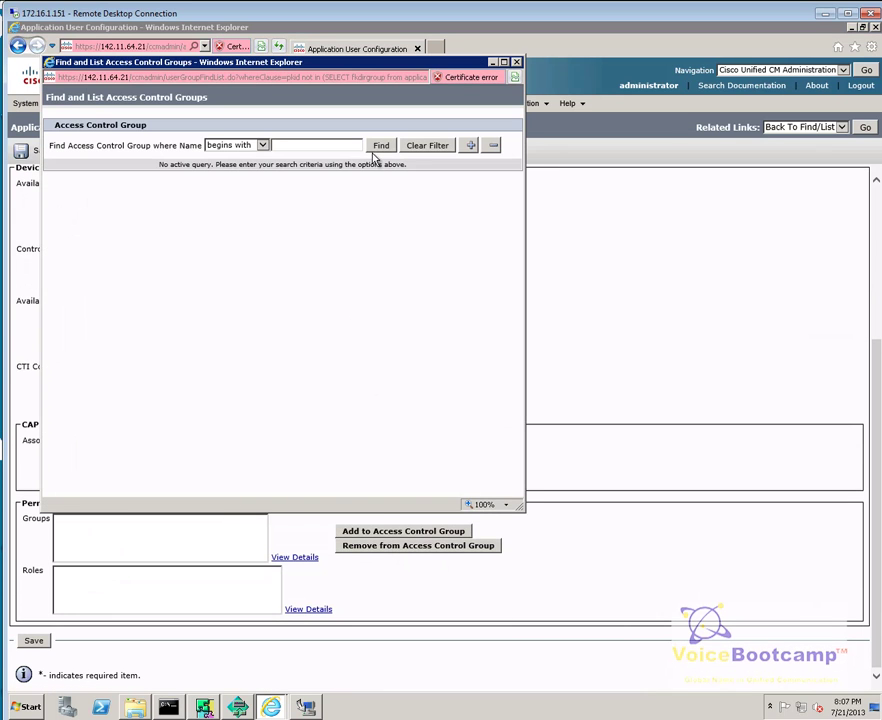
click(380, 146)
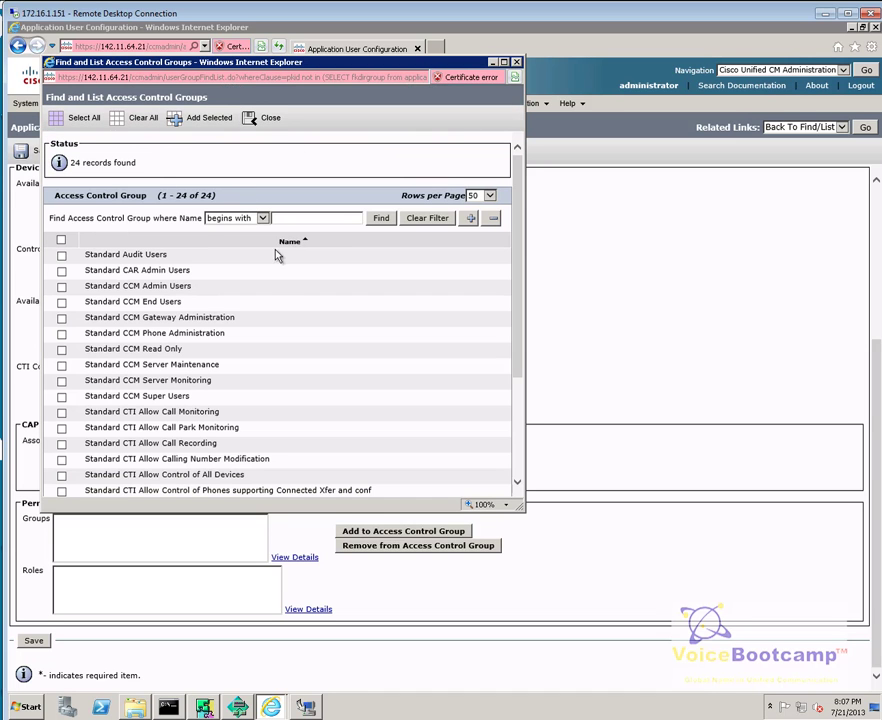
click(61, 242)
click(205, 119)
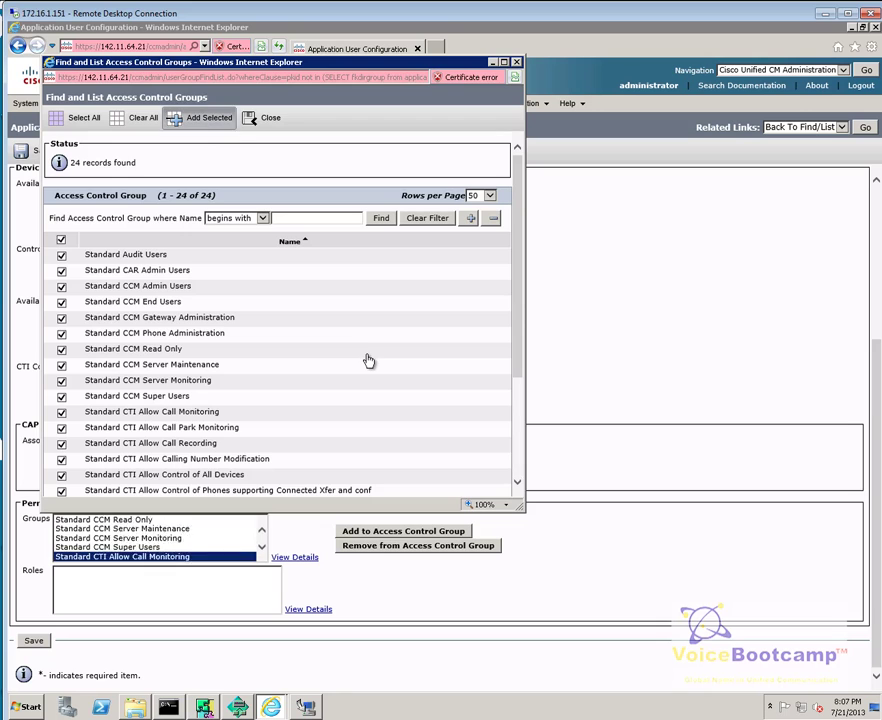
click(35, 152)
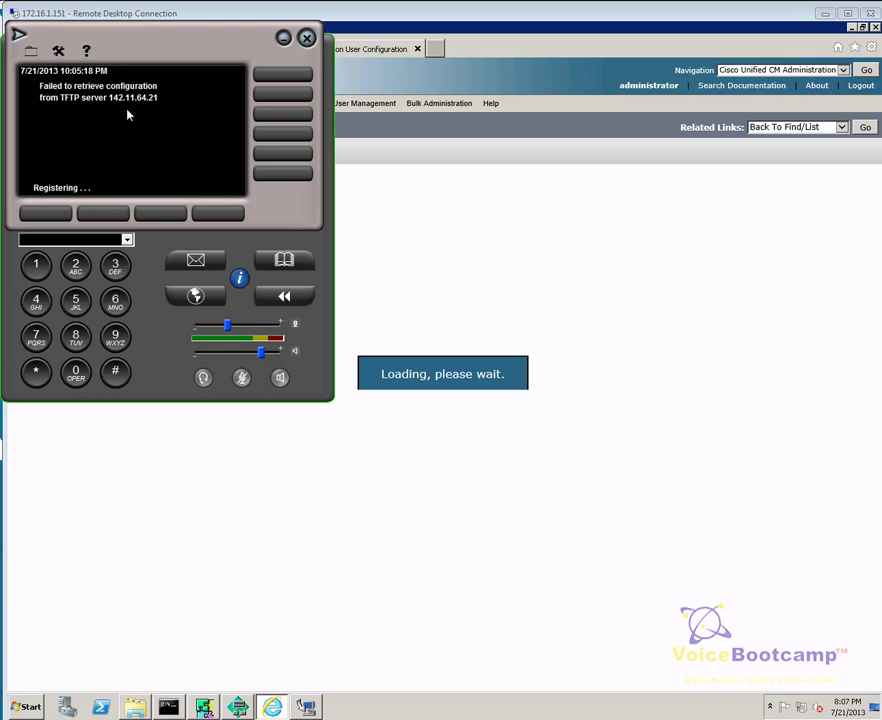
Step: Exit the softphone and open the phone list
click(20, 35)
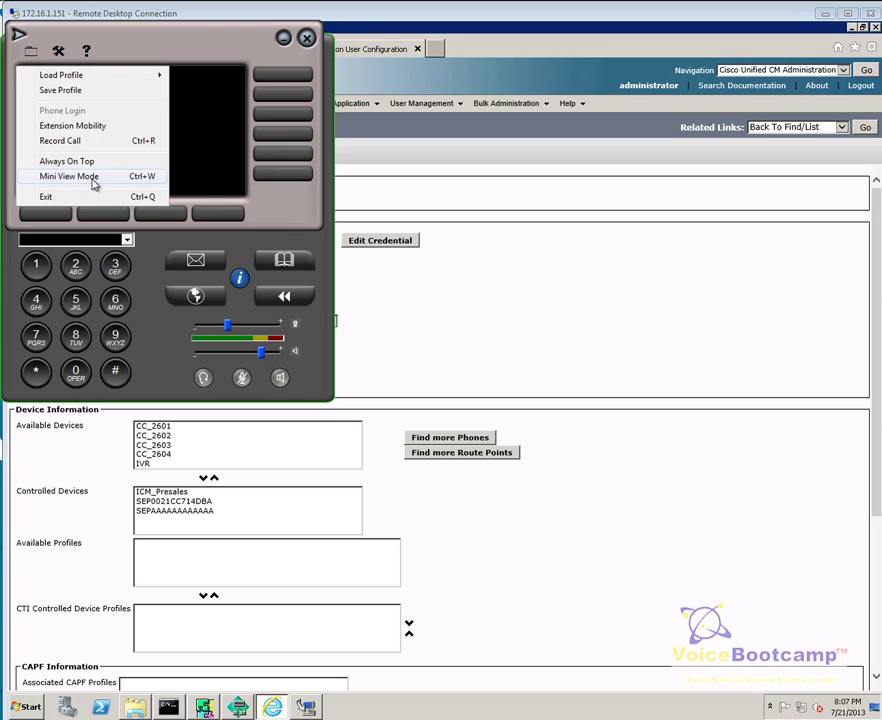
click(86, 196)
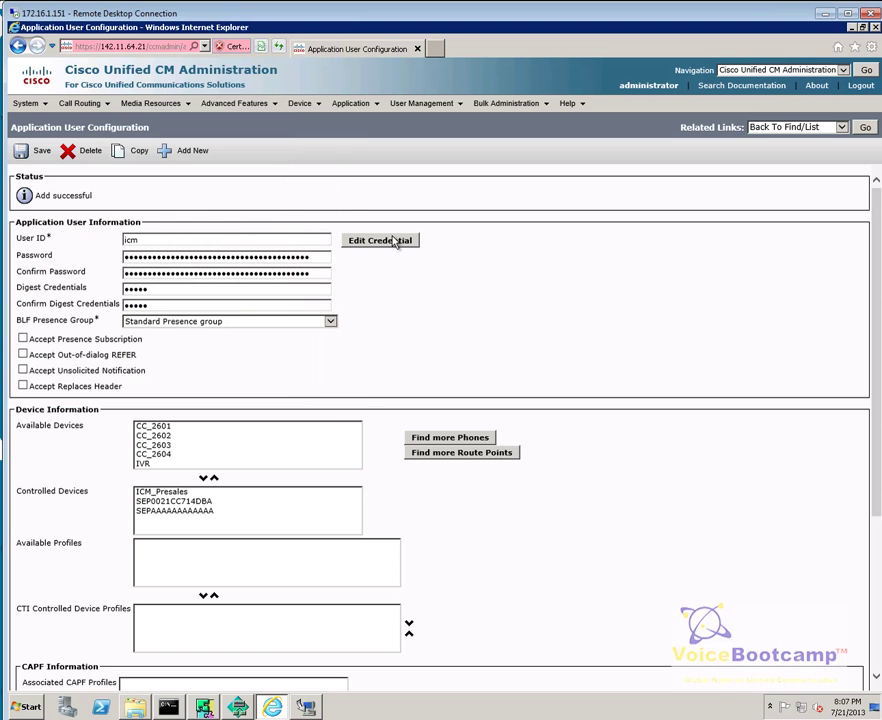
mouse_move(300, 104)
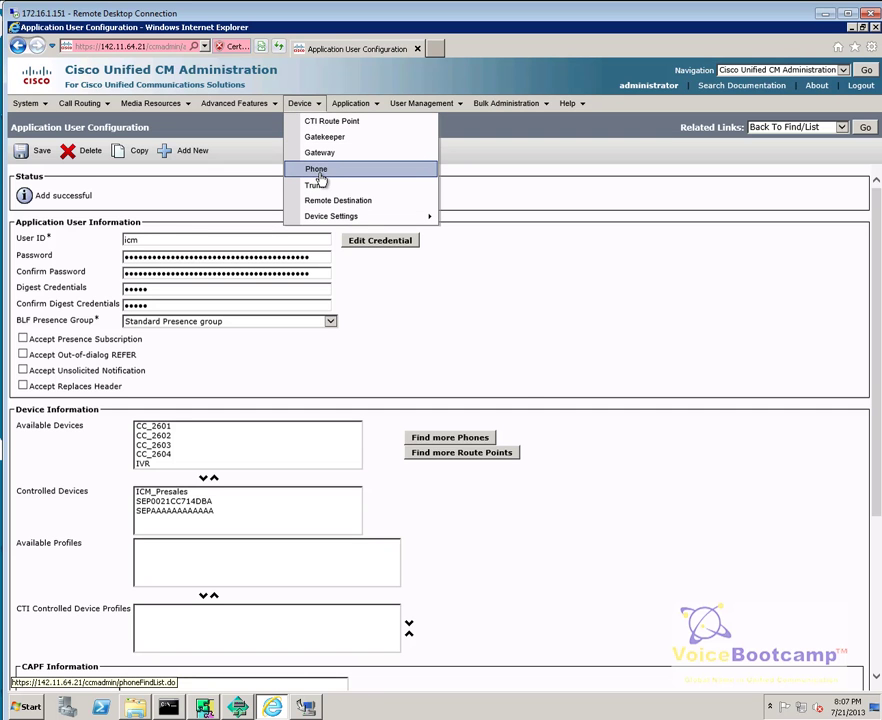
click(318, 171)
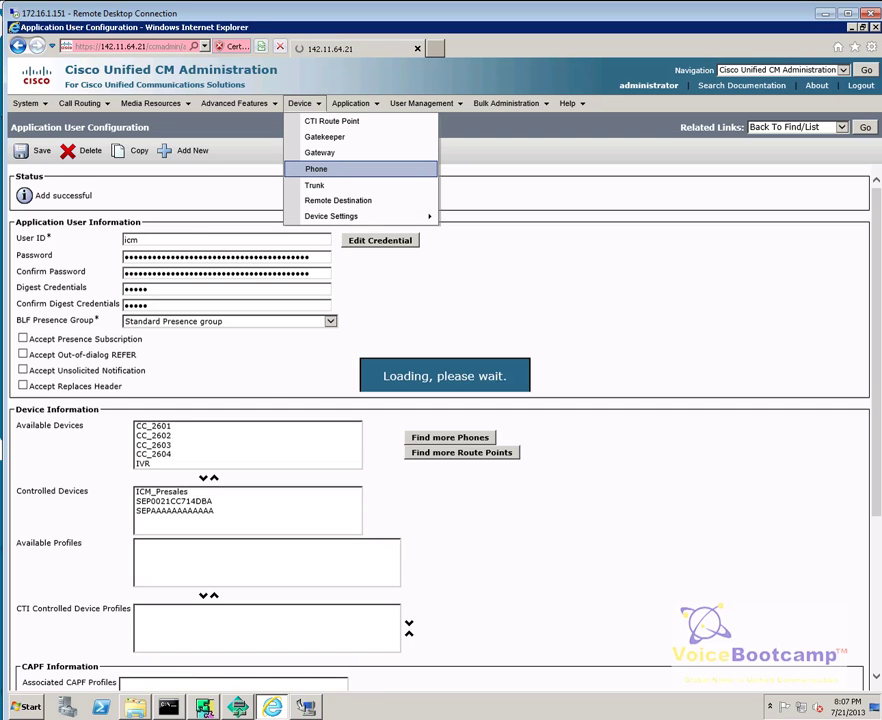
key(super)
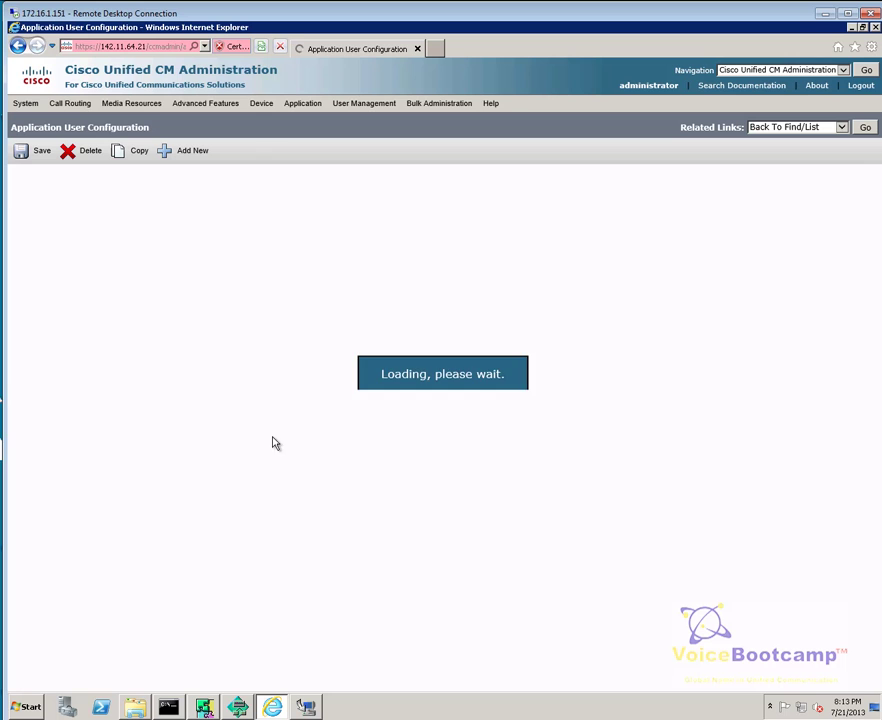
Step: Add DNPreSales to icm's controlled devices, save, and minimize the browser
drag(266, 438, 284, 475)
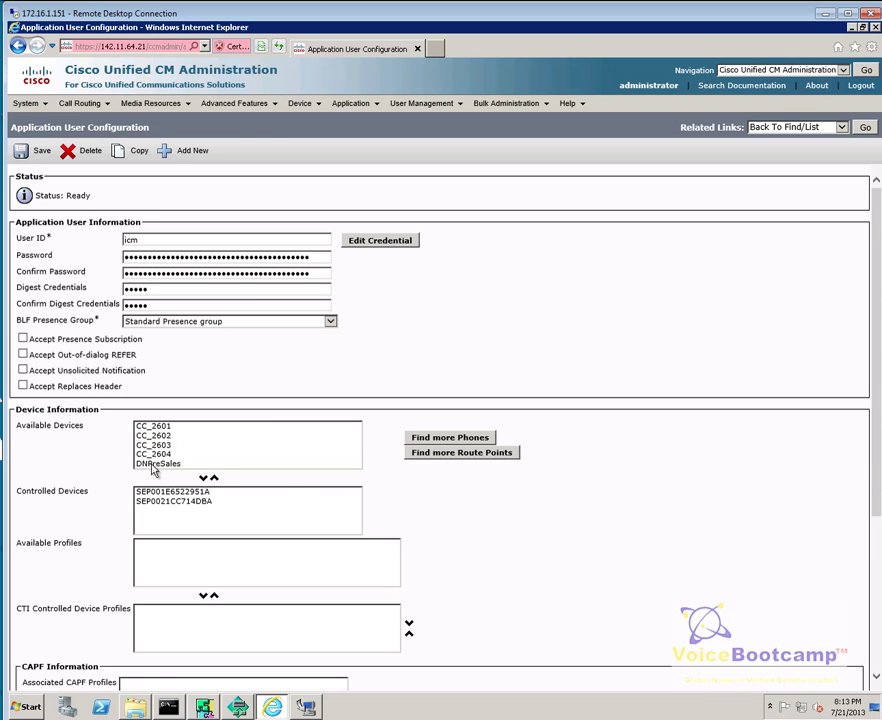
click(205, 463)
click(204, 479)
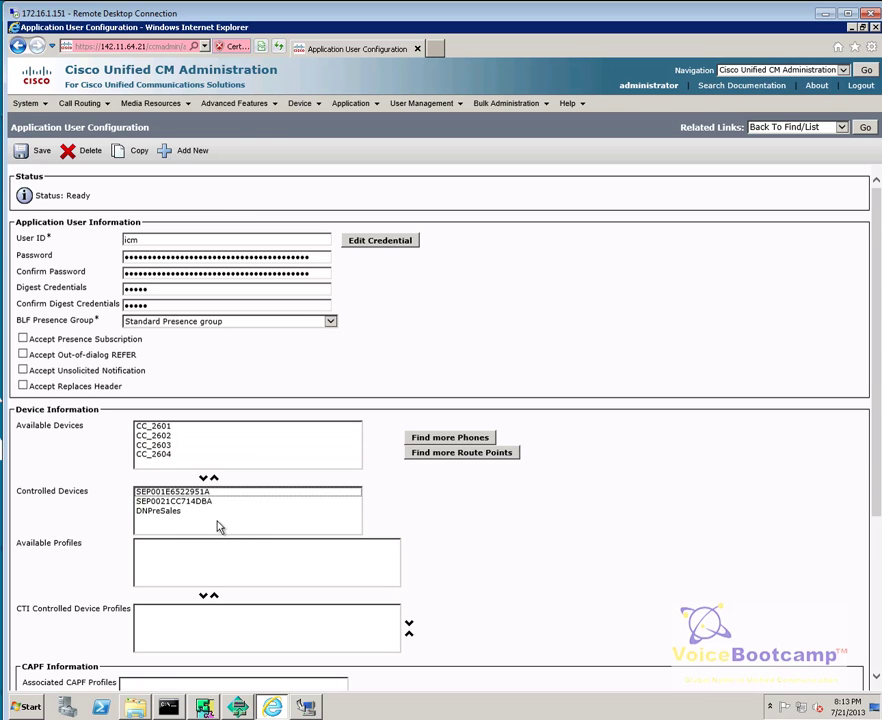
shift+click(170, 492)
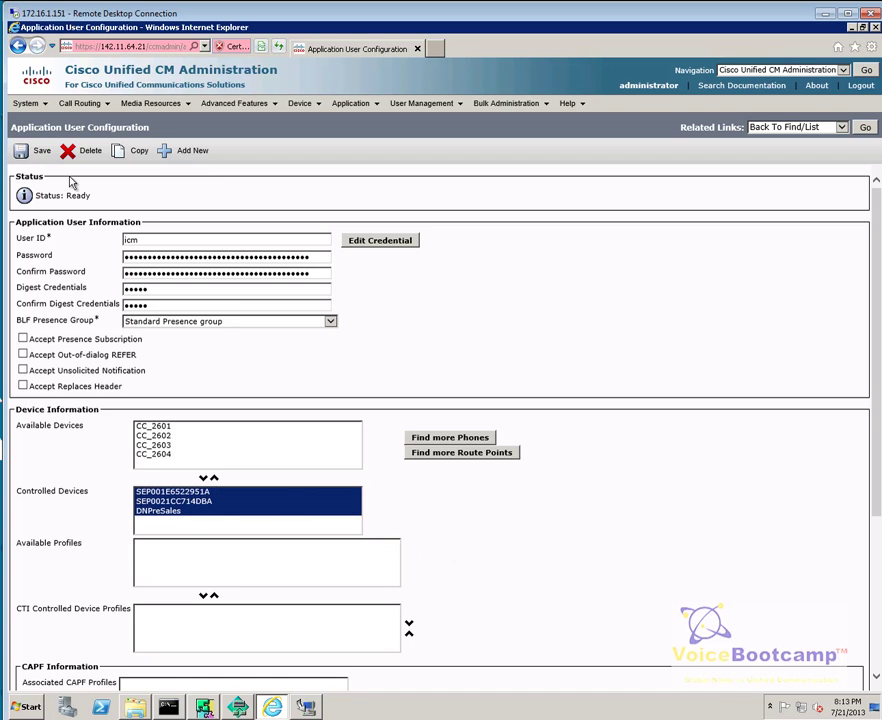
click(33, 156)
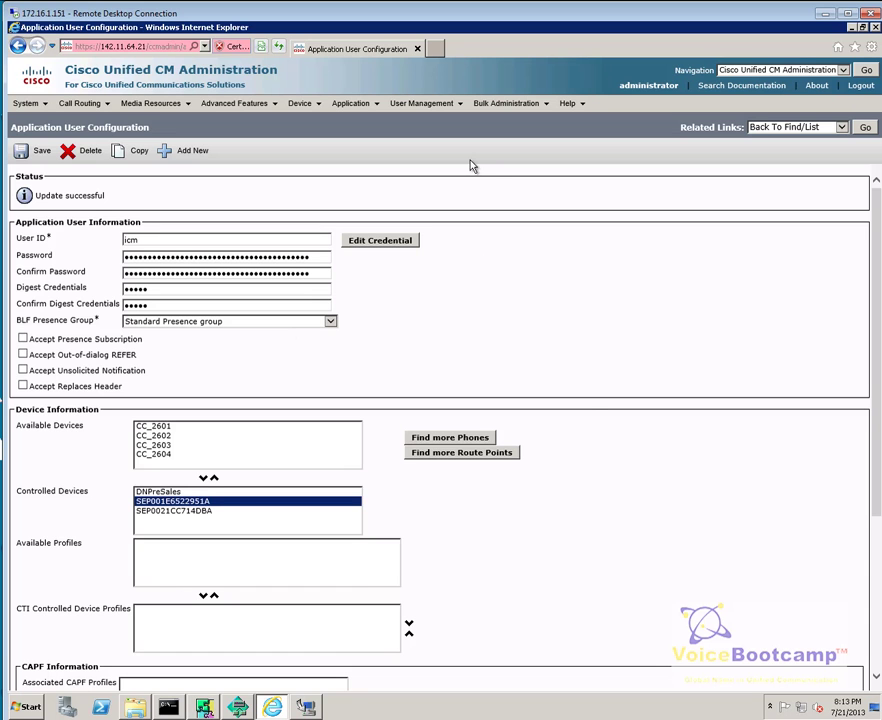
click(851, 28)
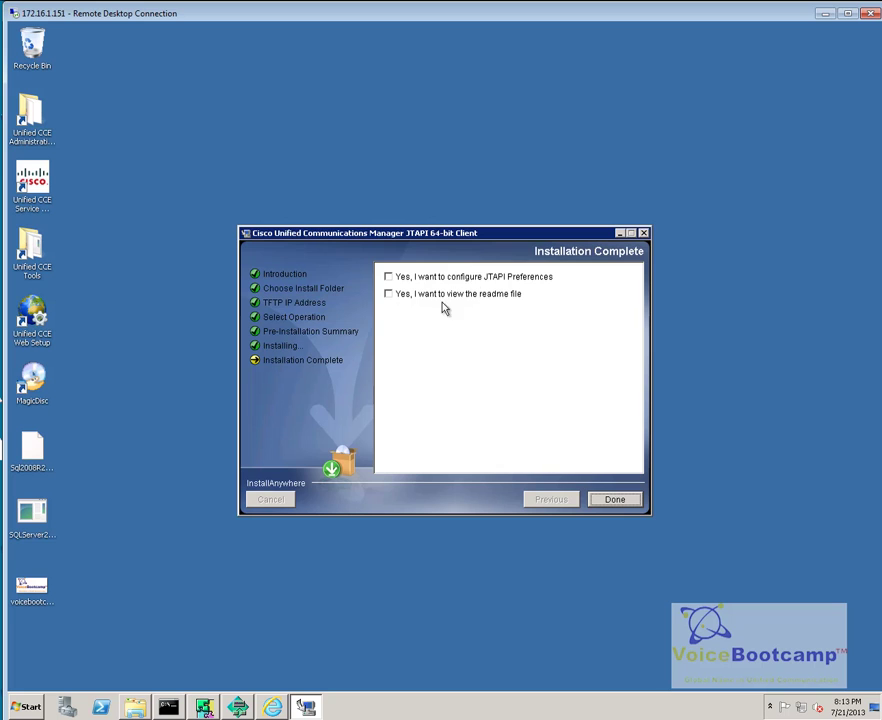
Step: Finish the JTAPI installer and verify CUCMPG_1's logical controller and peripheral IDs are both 5000
click(615, 502)
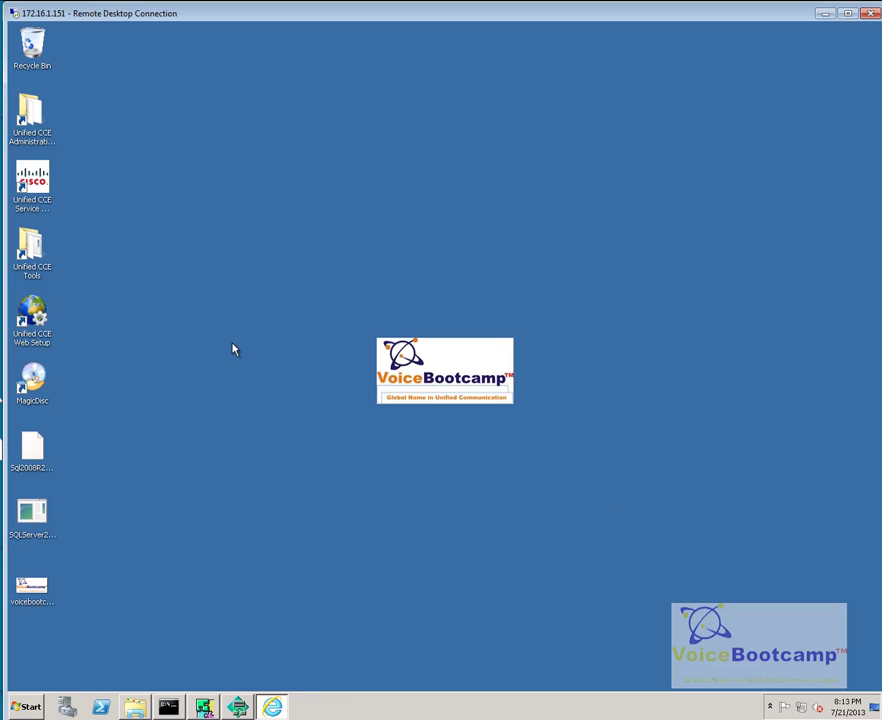
click(237, 707)
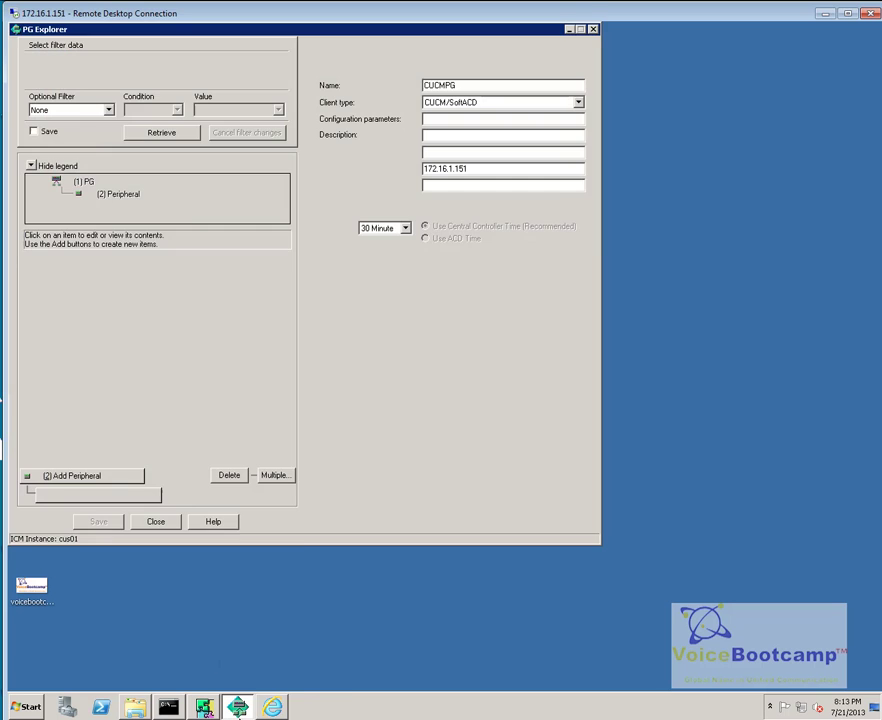
click(122, 274)
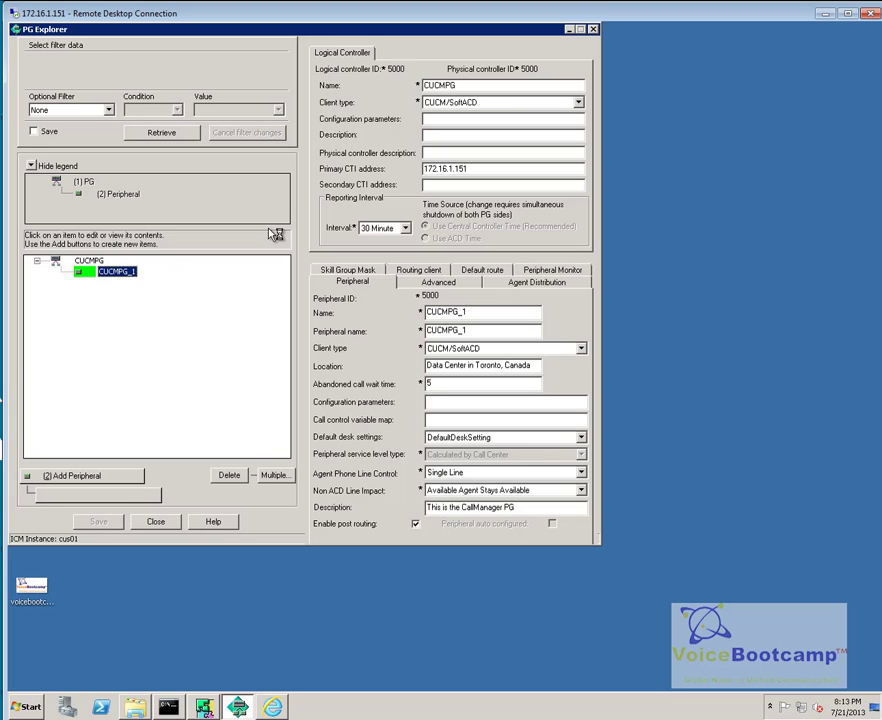
double_click(396, 68)
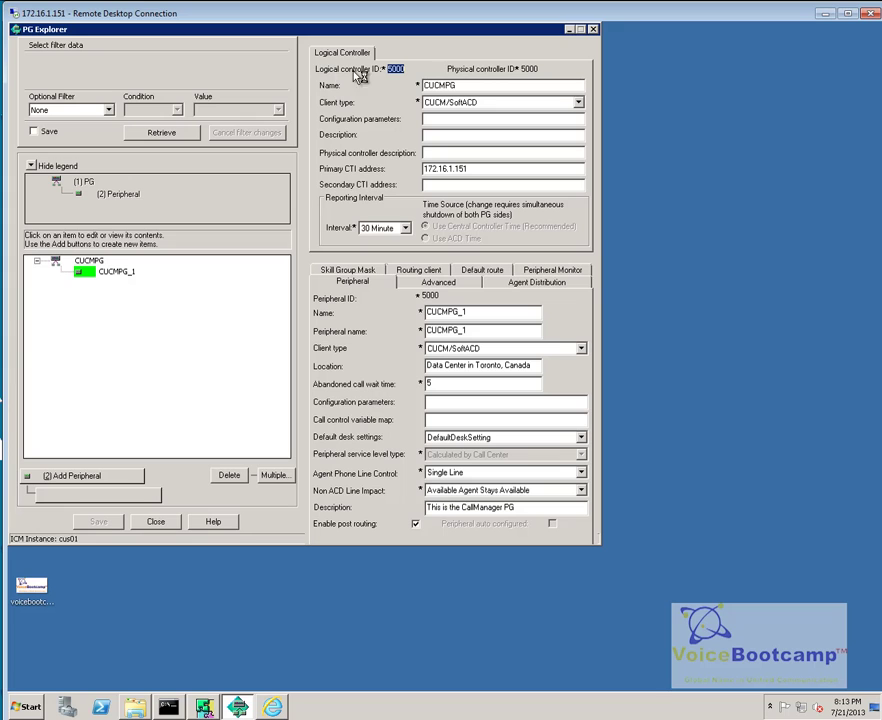
double_click(429, 296)
click(571, 31)
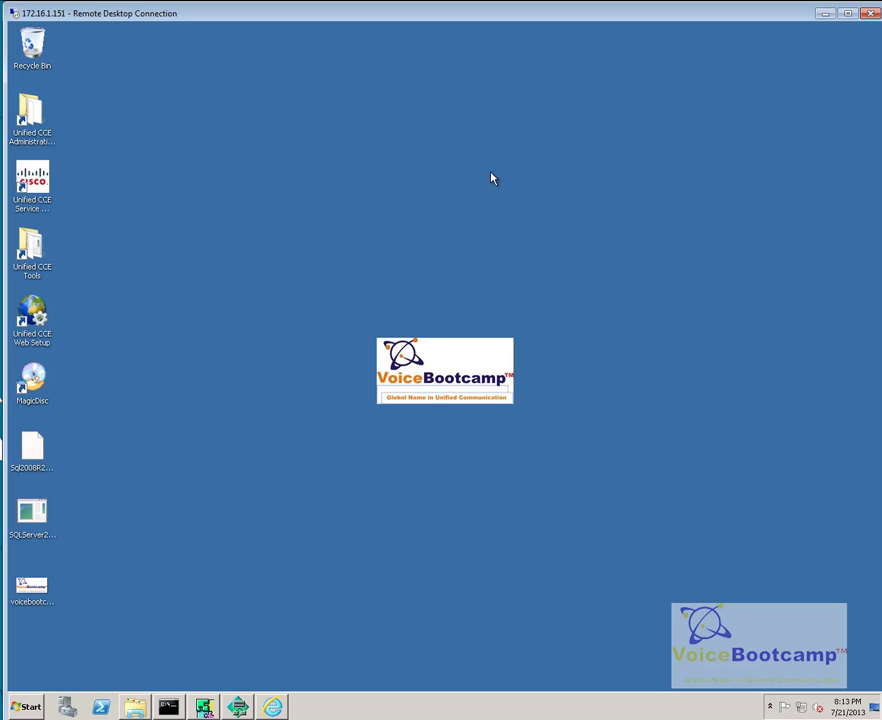
Step: Open the Unified CCE Tools folder and launch Peripheral Gateway Setup
click(36, 258)
double_click(36, 258)
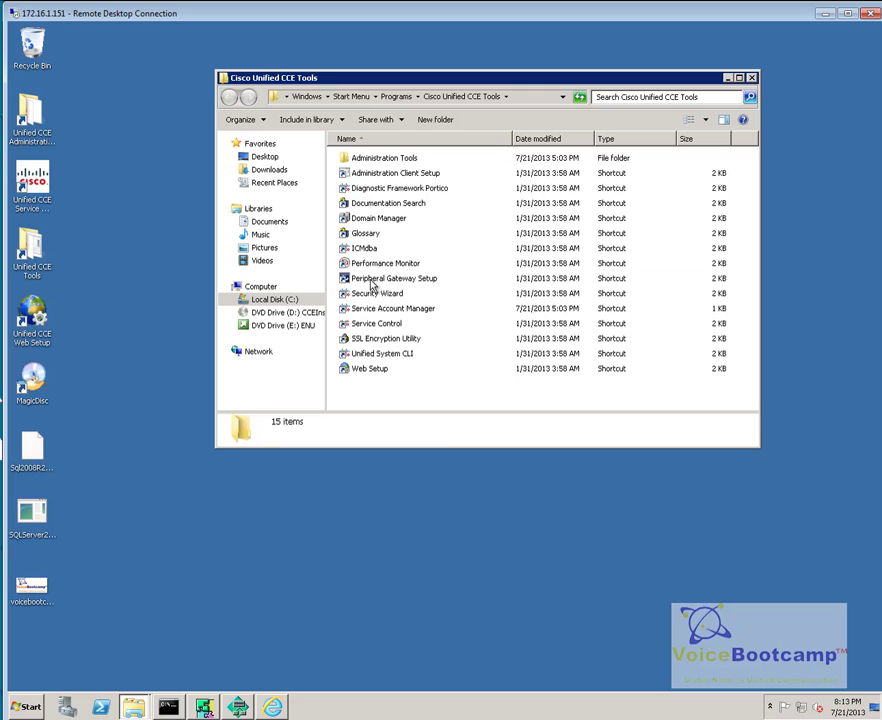
click(375, 280)
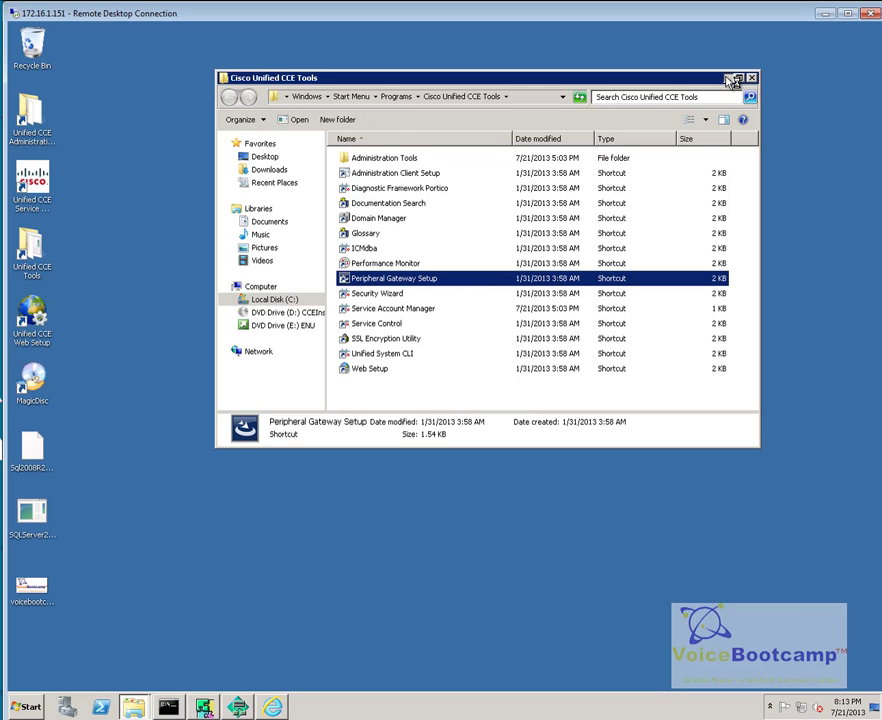
click(731, 80)
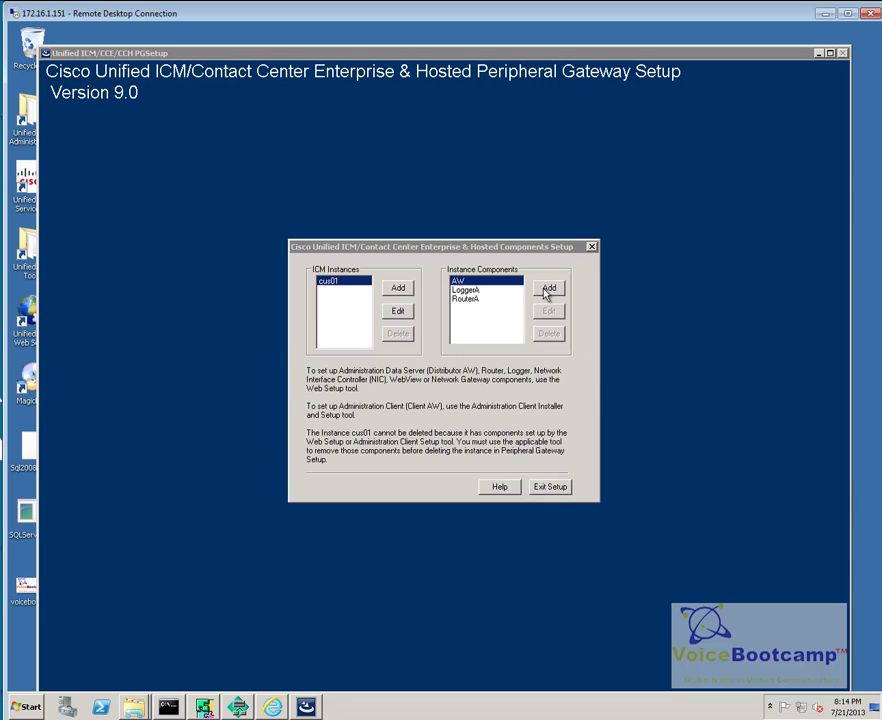
Step: Add a Peripheral Gateway component to instance cus01 with node ID PG 1
click(553, 293)
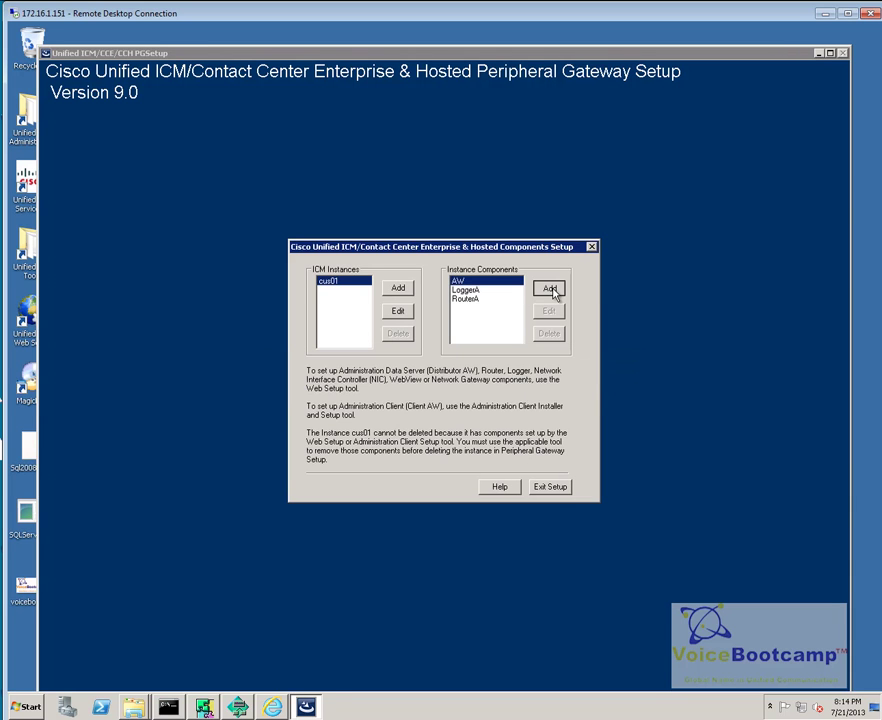
click(470, 289)
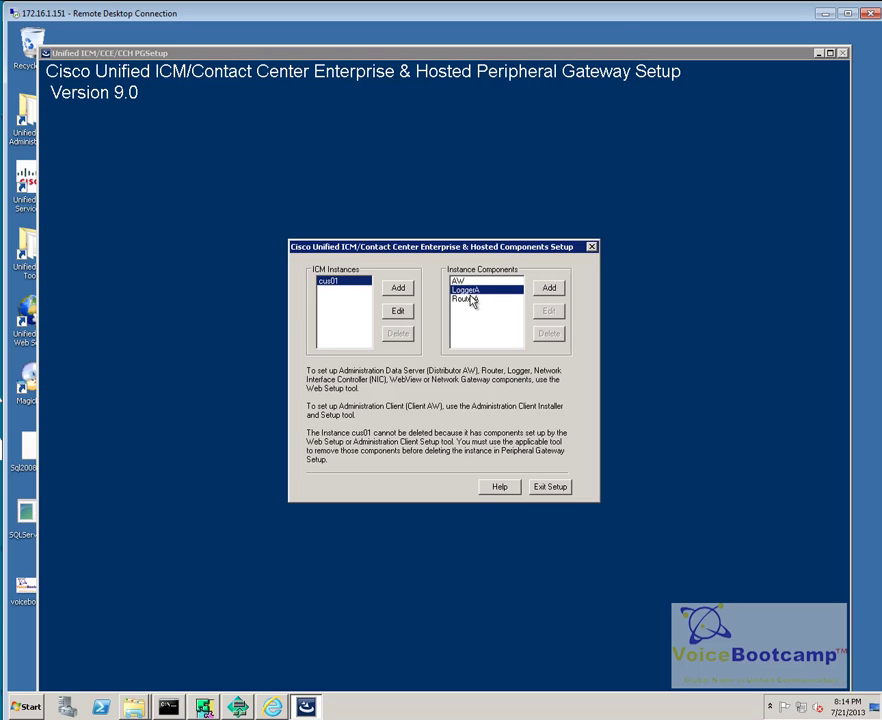
click(470, 298)
click(549, 288)
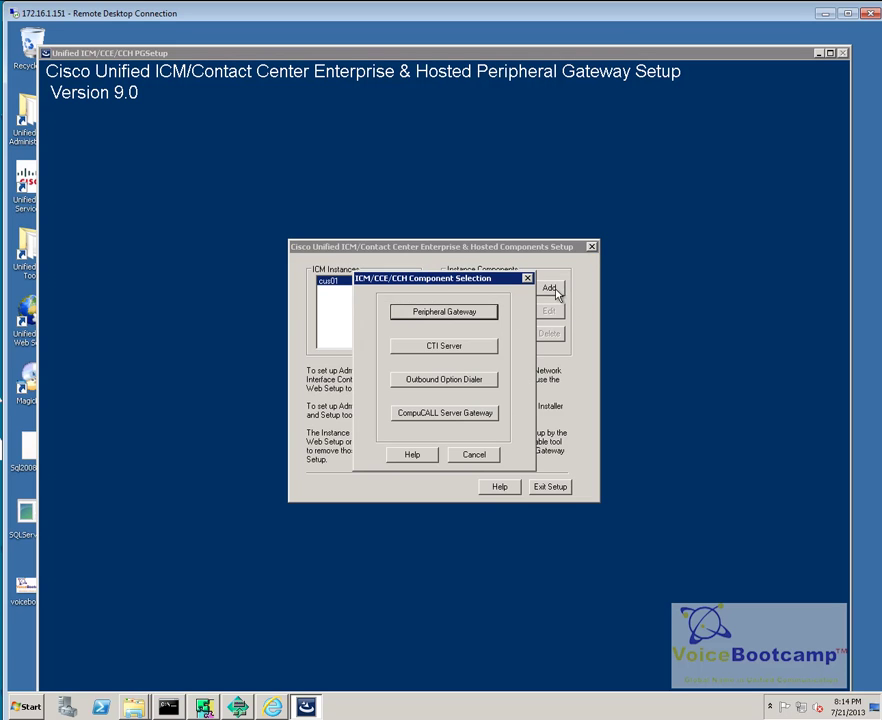
click(445, 316)
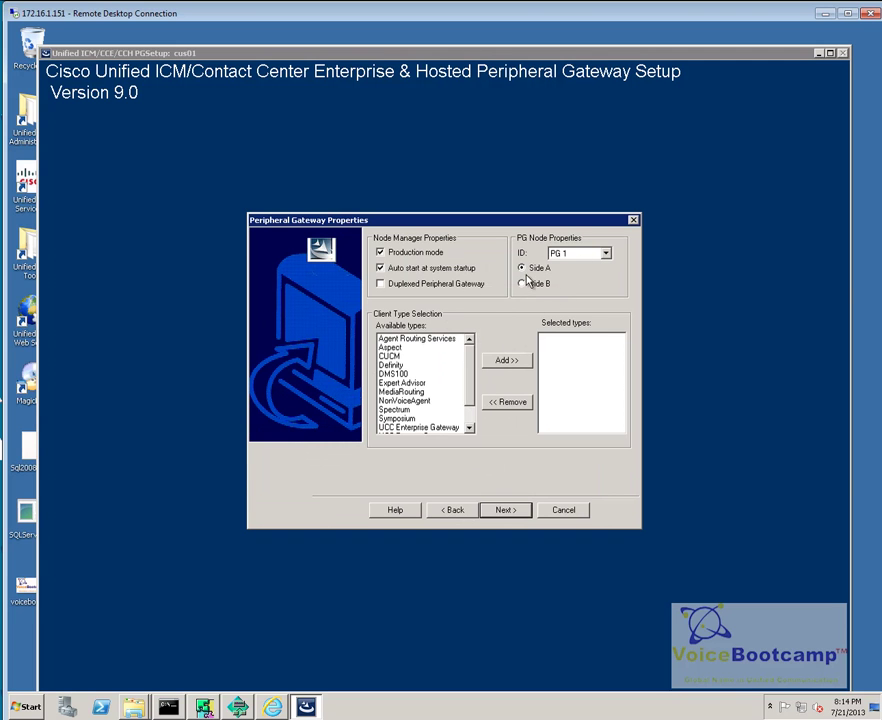
click(567, 256)
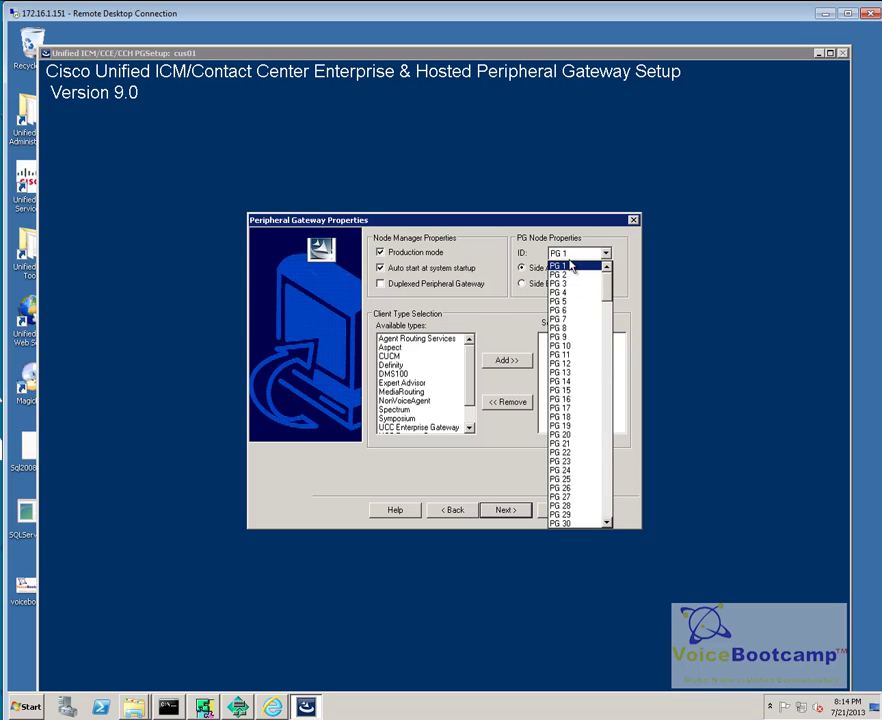
click(570, 267)
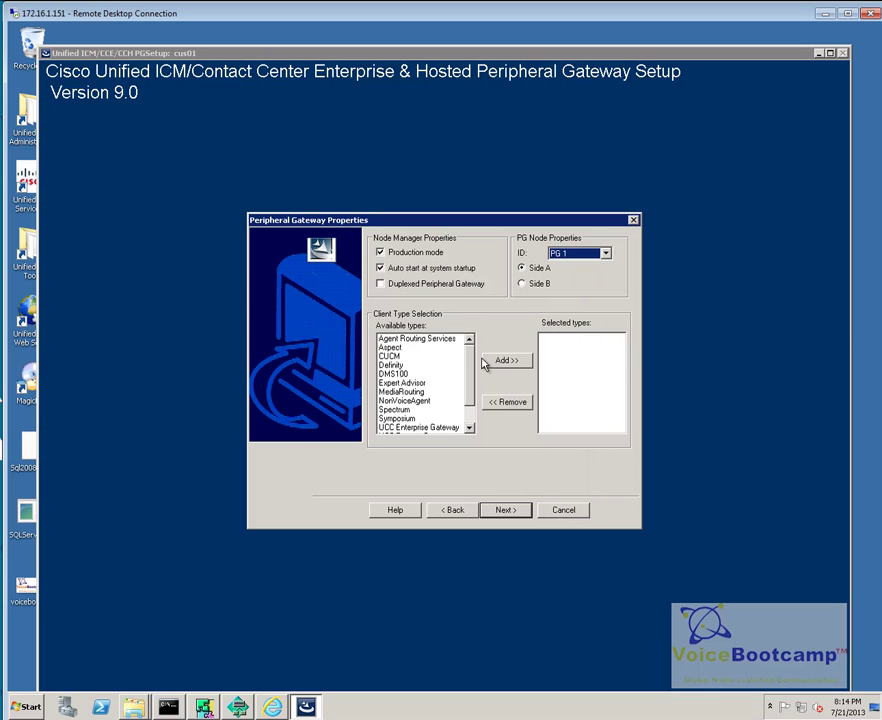
Step: Add CUCM as the selected client type and continue to Component Properties
click(394, 357)
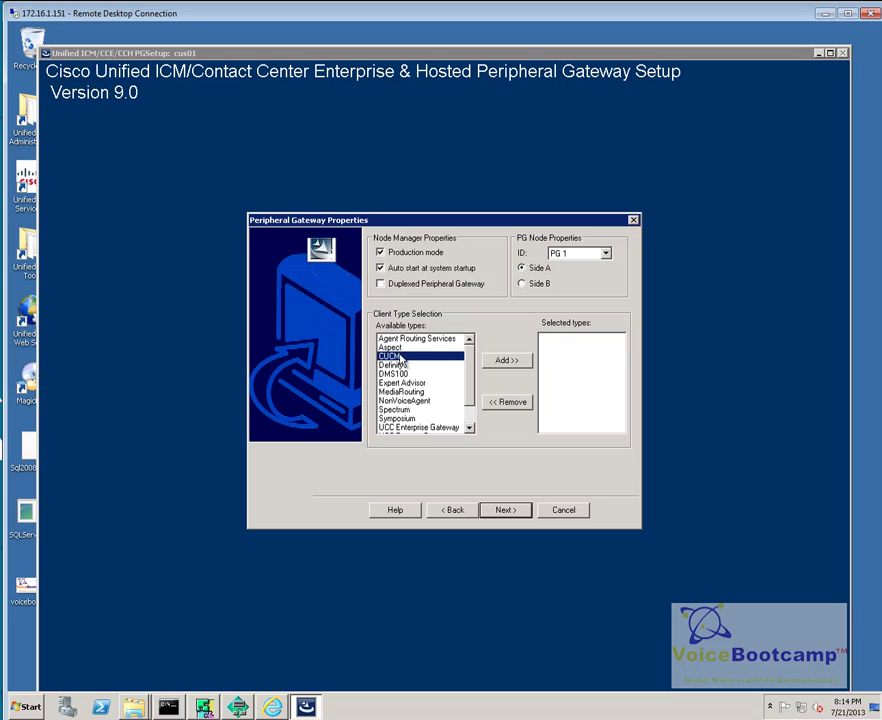
scroll(469, 425, down, 1)
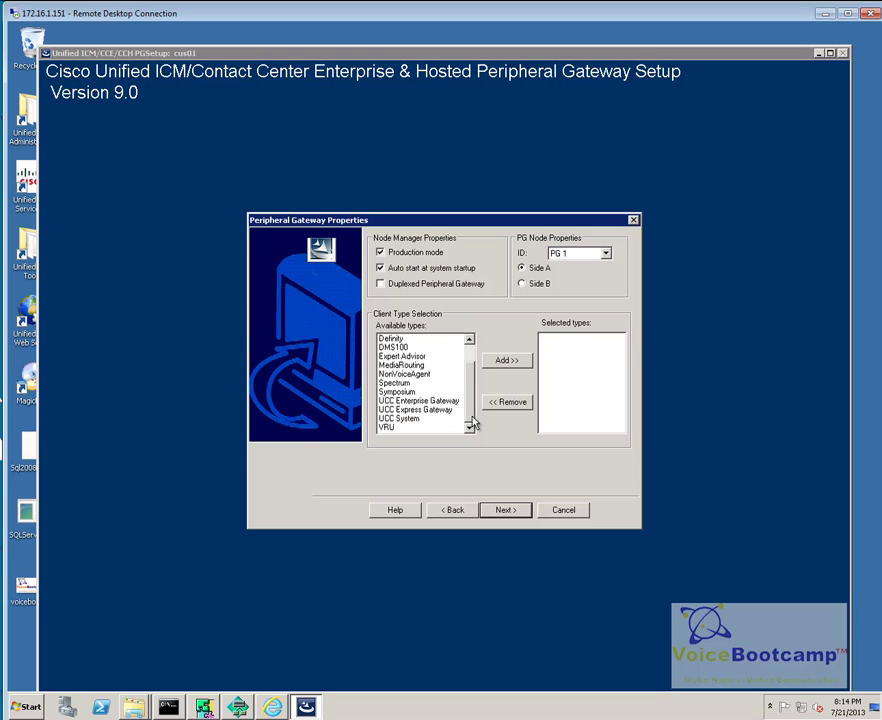
scroll(474, 358, up, 1)
click(507, 361)
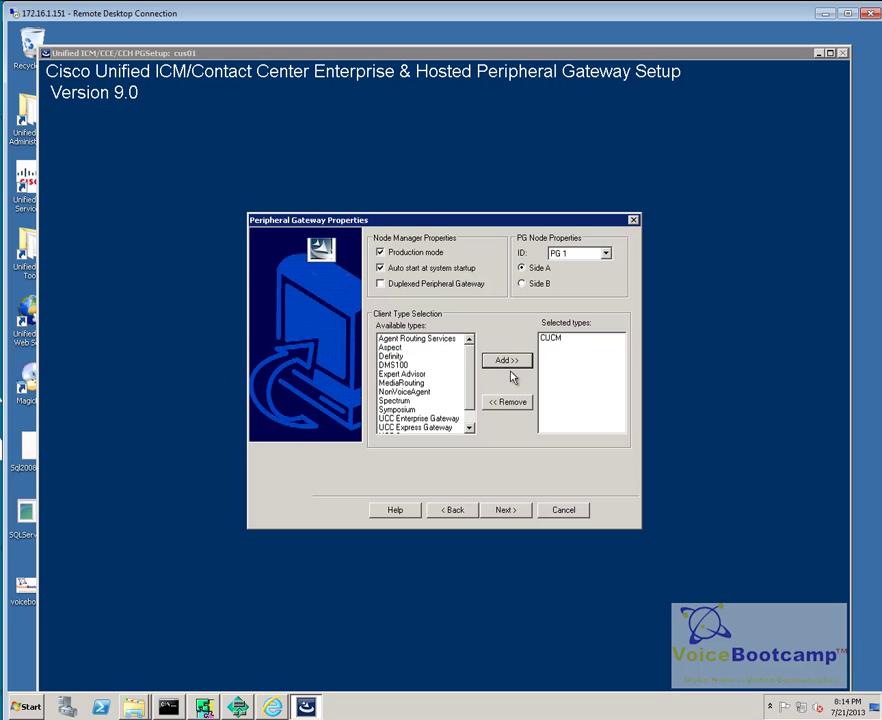
click(502, 512)
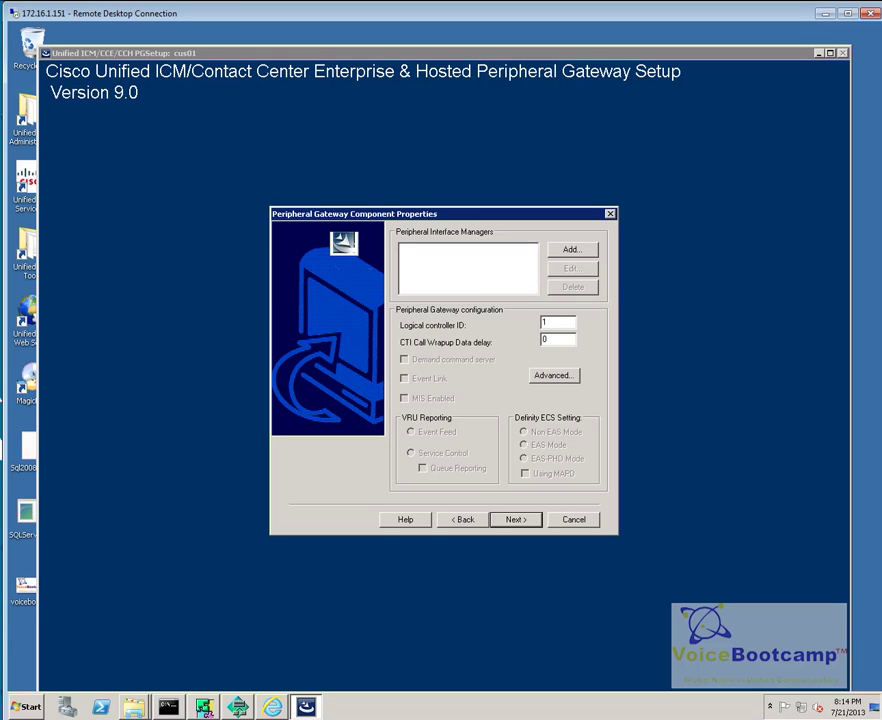
Step: Set the logical controller ID to 5000, checking it against PG Explorer
double_click(560, 322)
click(240, 707)
double_click(395, 68)
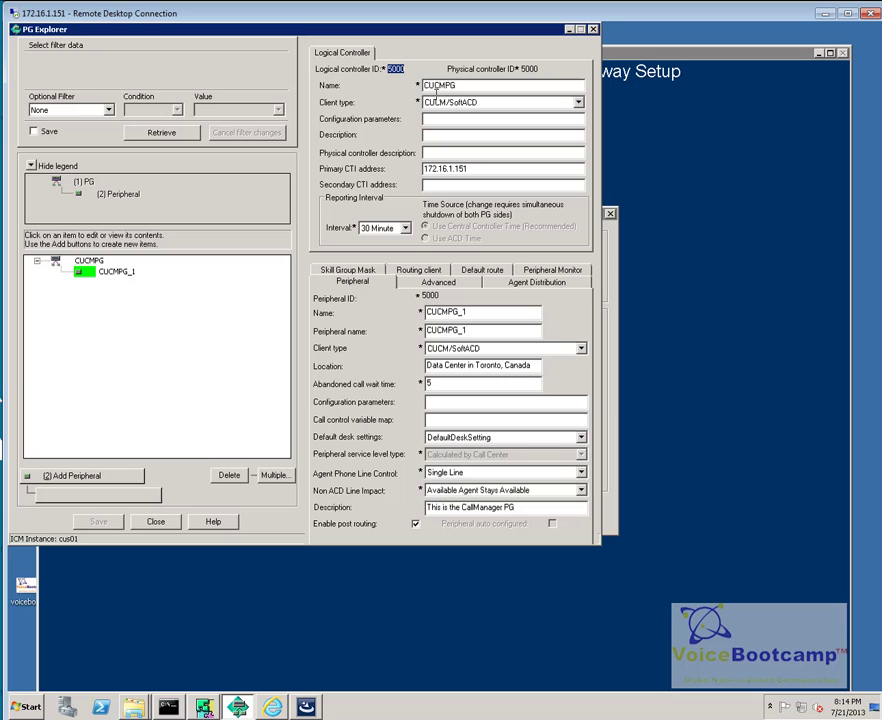
click(568, 28)
Step: Add an enabled CUCM PIM 1 and begin entering its name CUCMPG_1
click(574, 251)
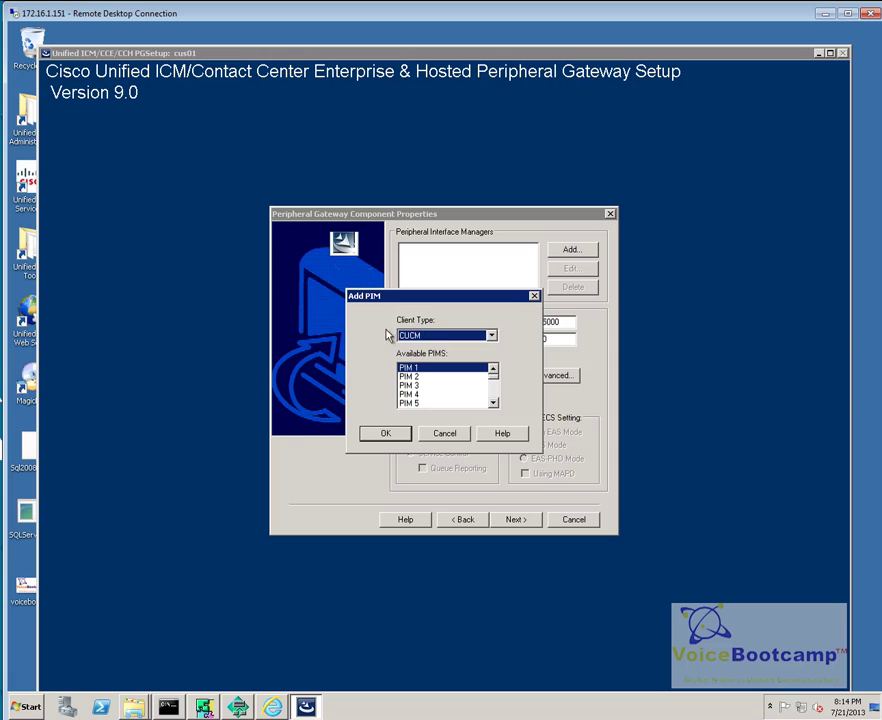
click(450, 338)
click(450, 348)
click(396, 436)
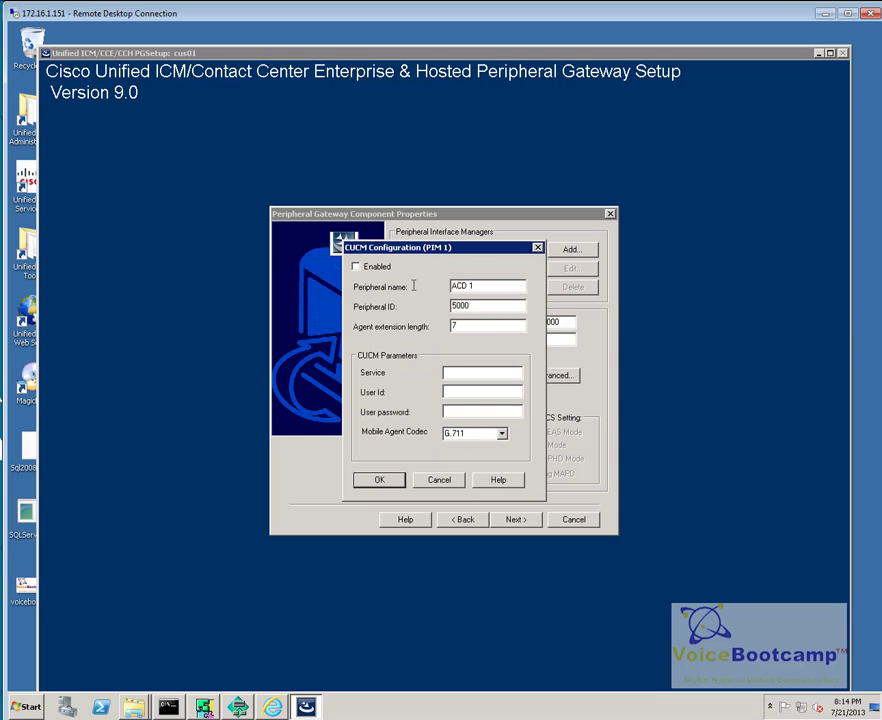
click(356, 267)
key(Tab)
text(CU)
Step: Confirm CUCMPG_1's peripheral ID 5000 in PG Explorer and return to the PIM settings
click(236, 709)
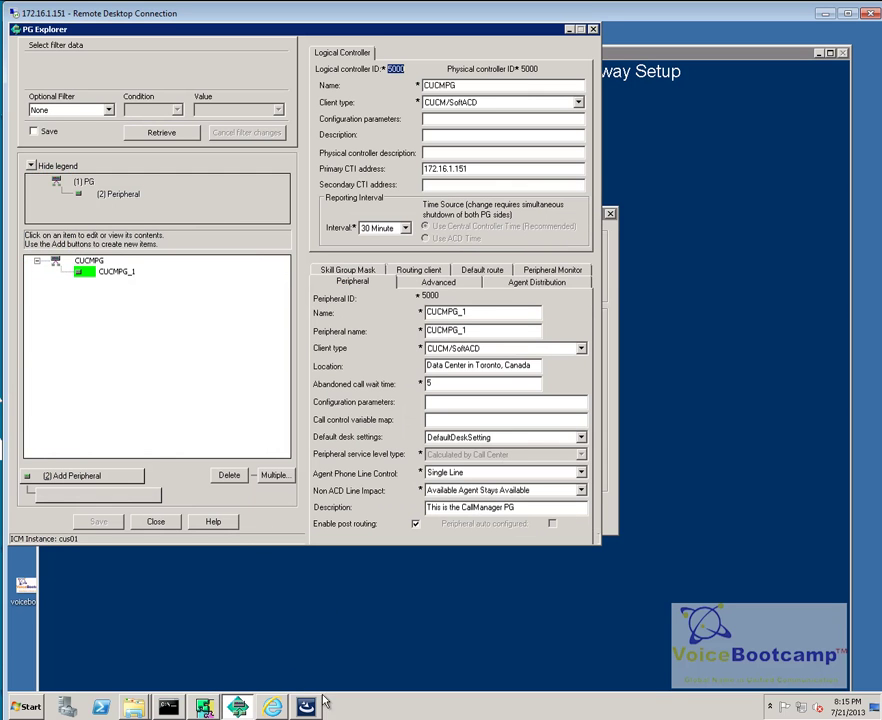
click(118, 272)
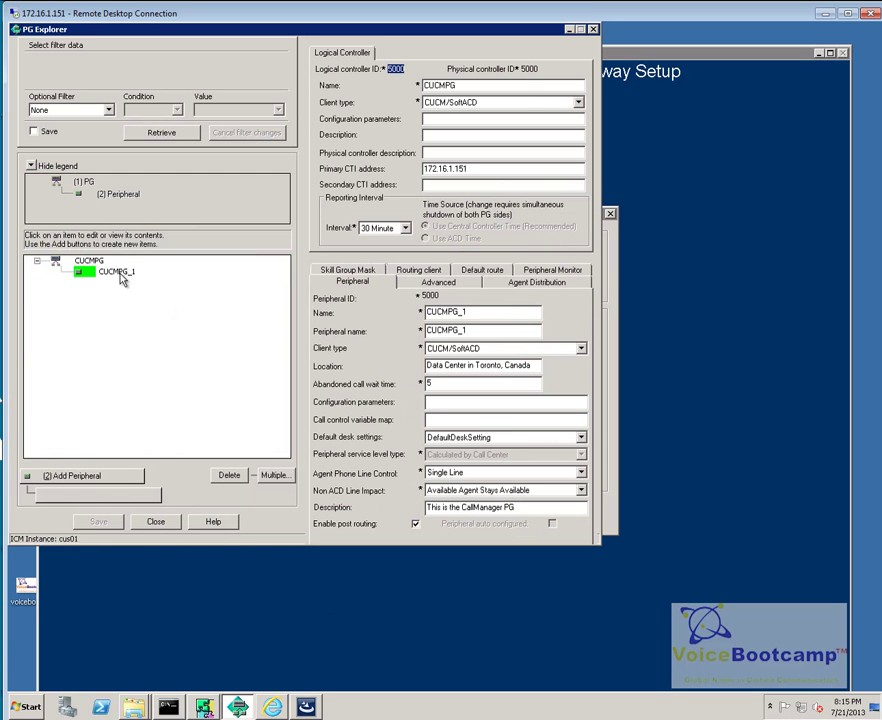
double_click(430, 297)
click(567, 30)
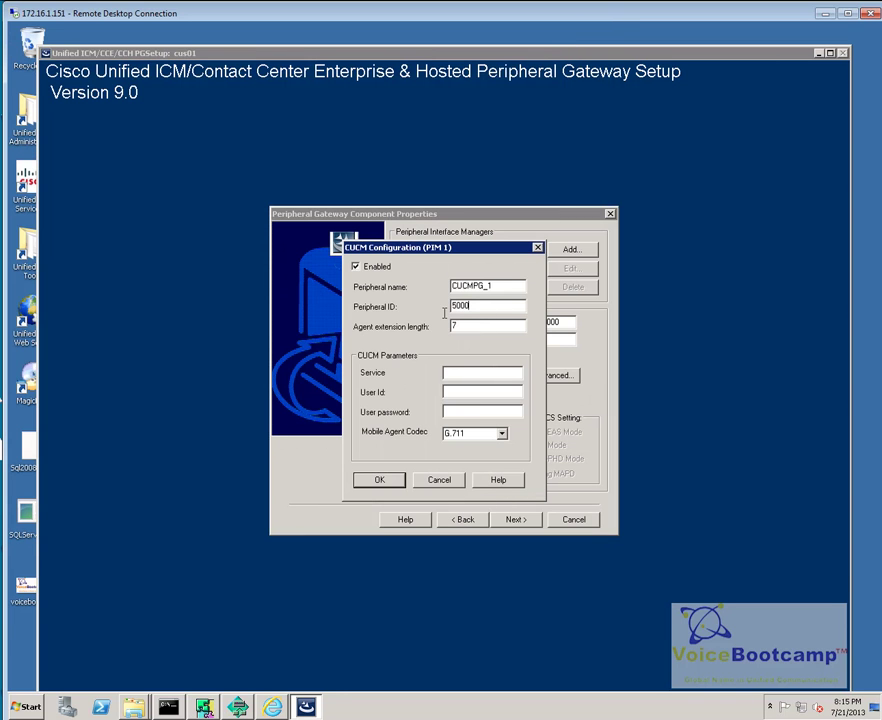
key(Tab)
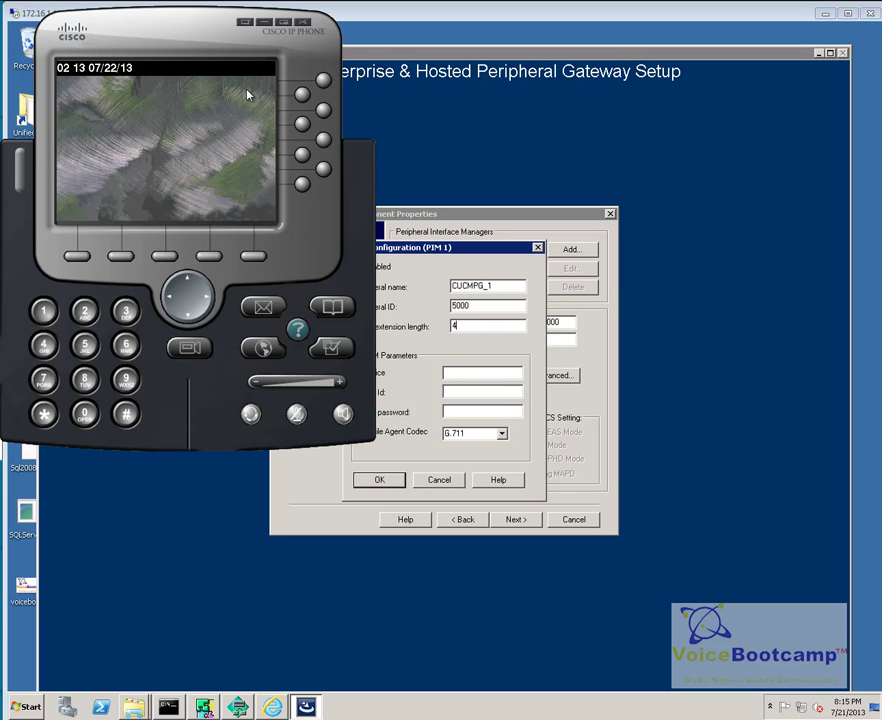
Step: Finish the PIM fields with service 142.11.64.21 and user credentials, and save
right_click(207, 141)
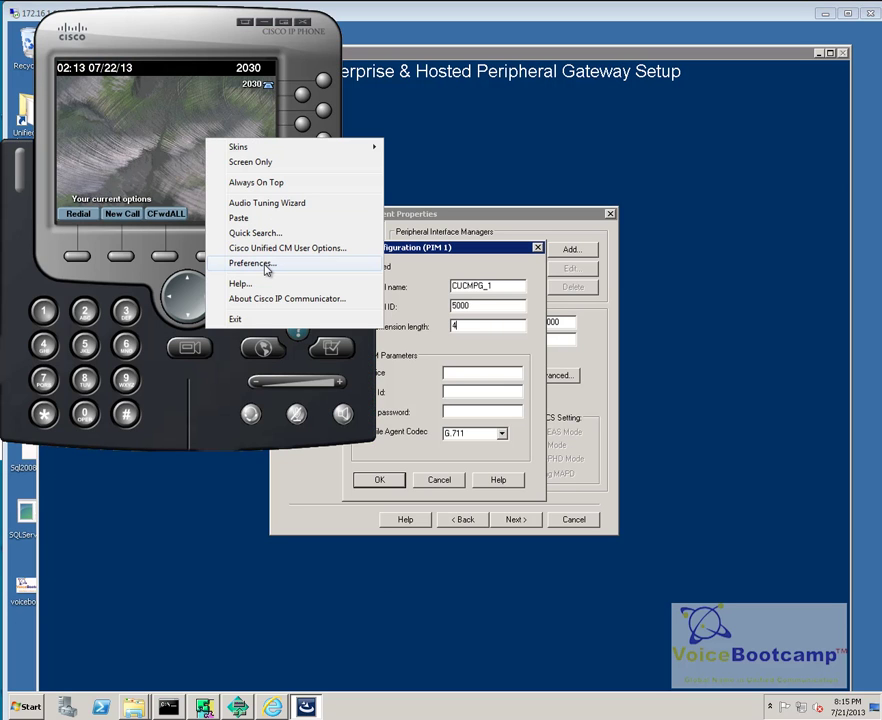
click(262, 118)
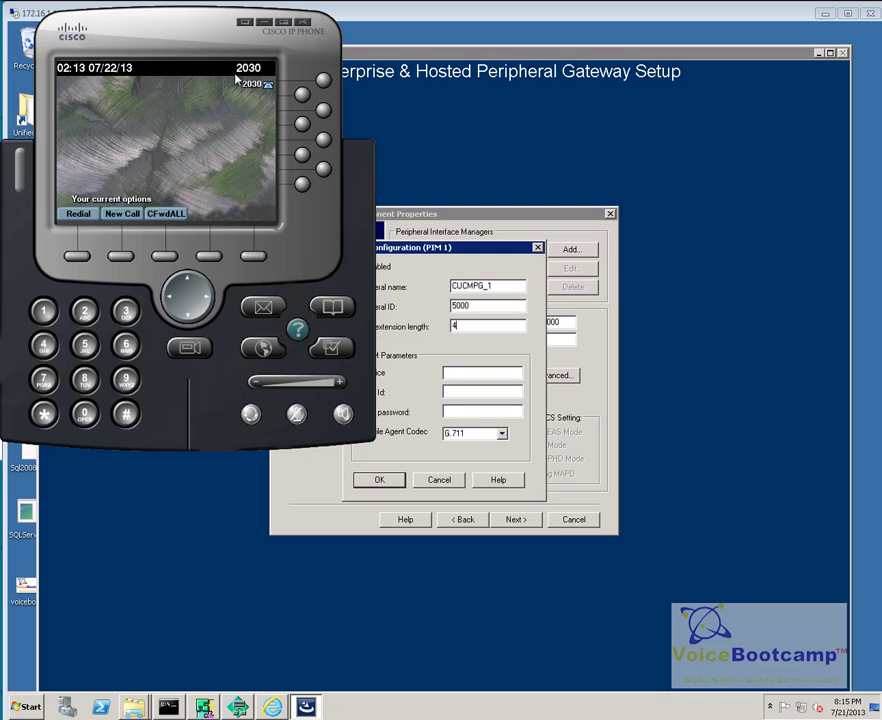
click(473, 354)
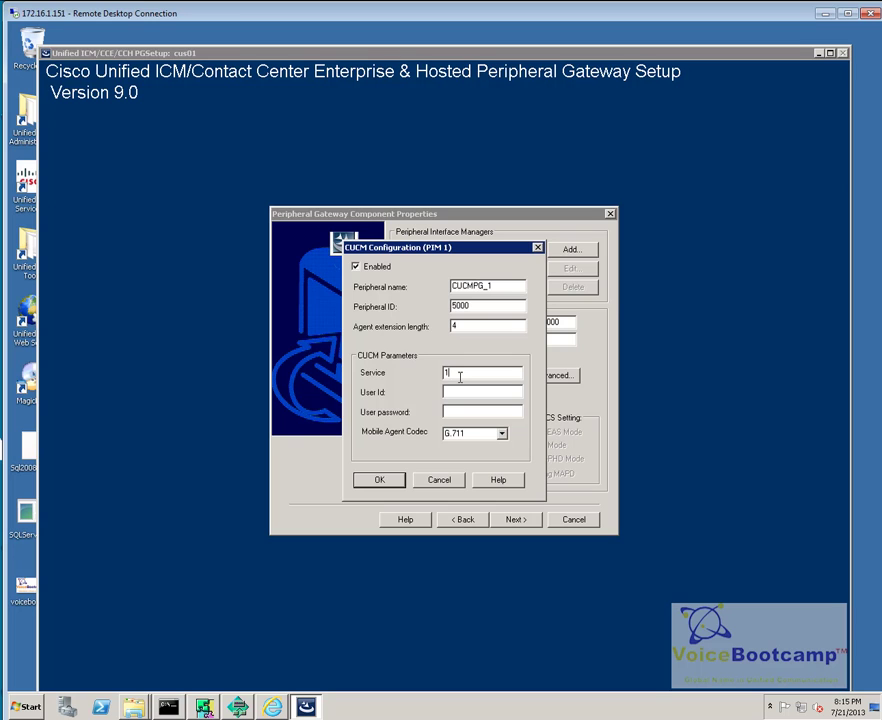
text(21)
key(Tab)
text(****)
click(377, 482)
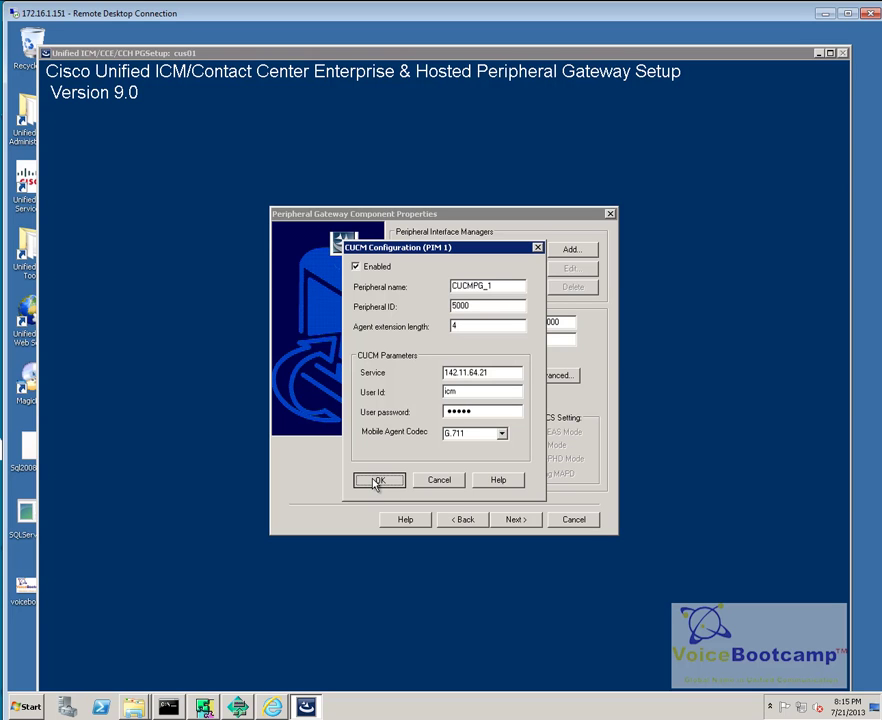
Step: Review the ICM system ID in the Advanced MDS and DMP settings
click(516, 523)
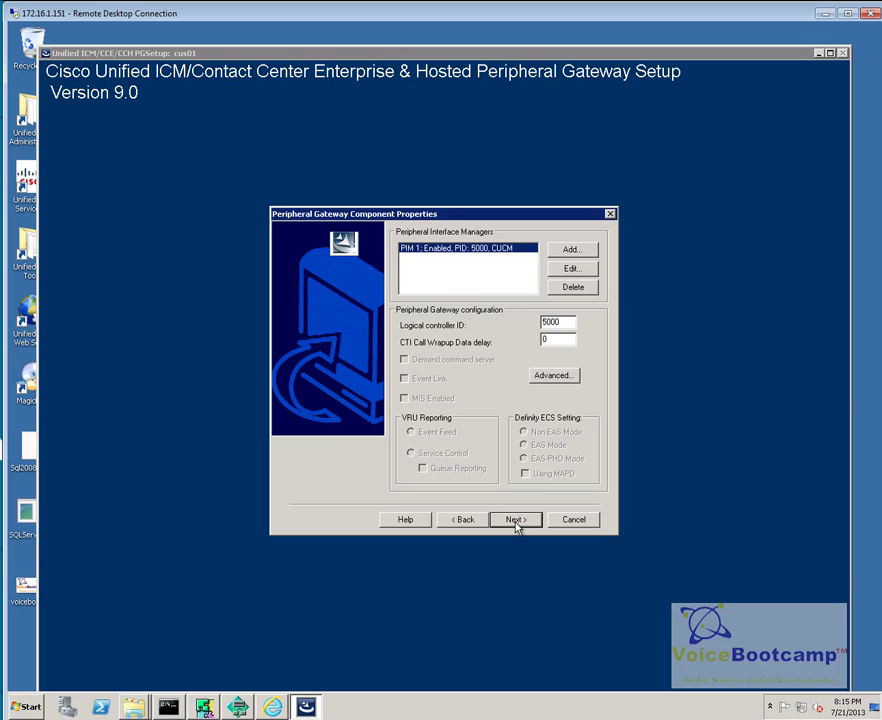
click(474, 492)
click(556, 384)
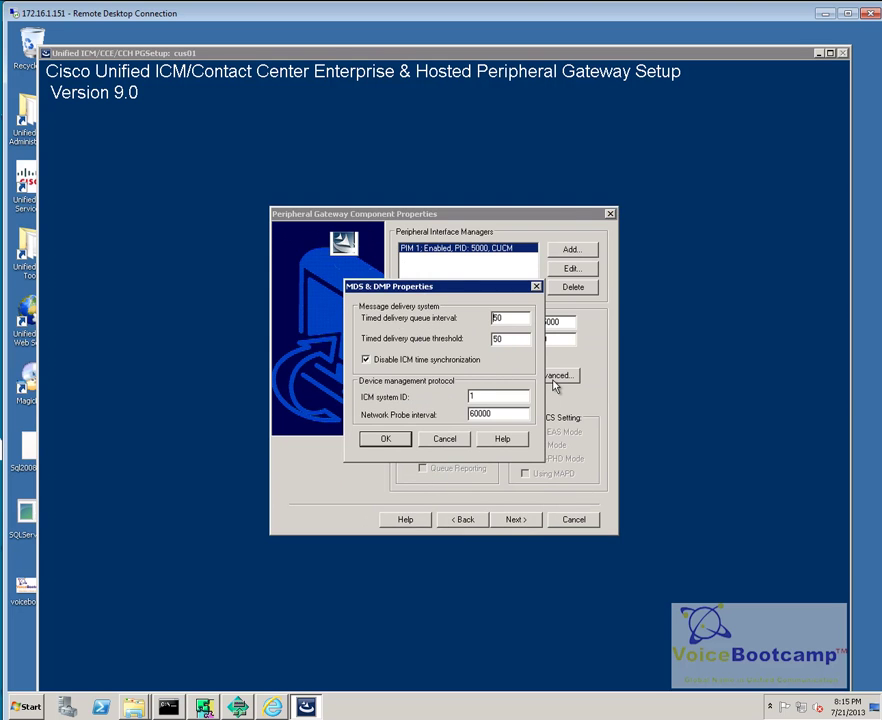
click(504, 397)
drag(504, 397, 459, 407)
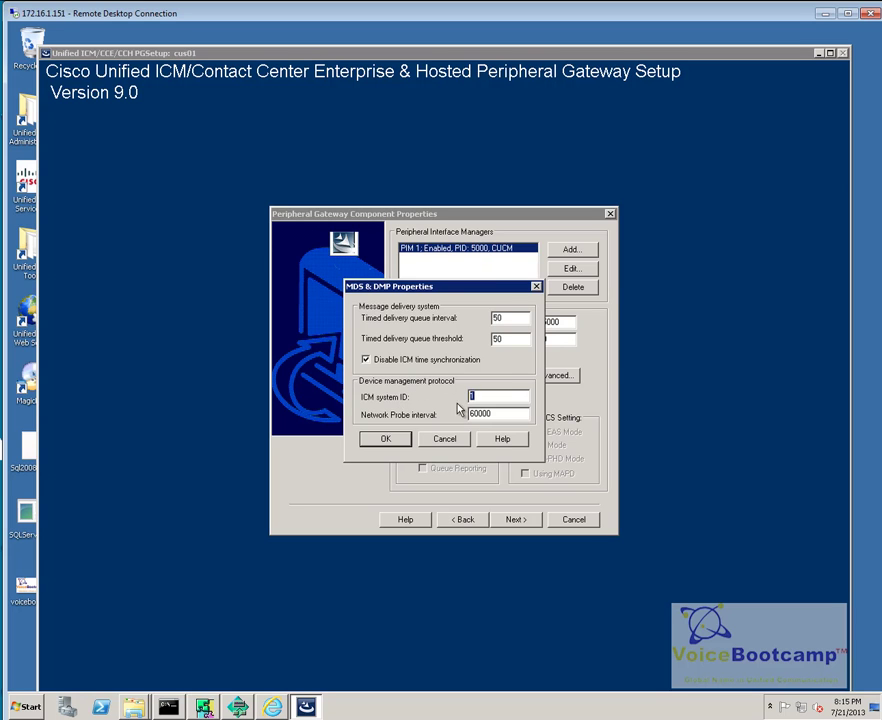
click(399, 443)
Step: Advance through DMP, Network Interfaces and the summary to configure the gateway, then exit the CLI console
click(515, 520)
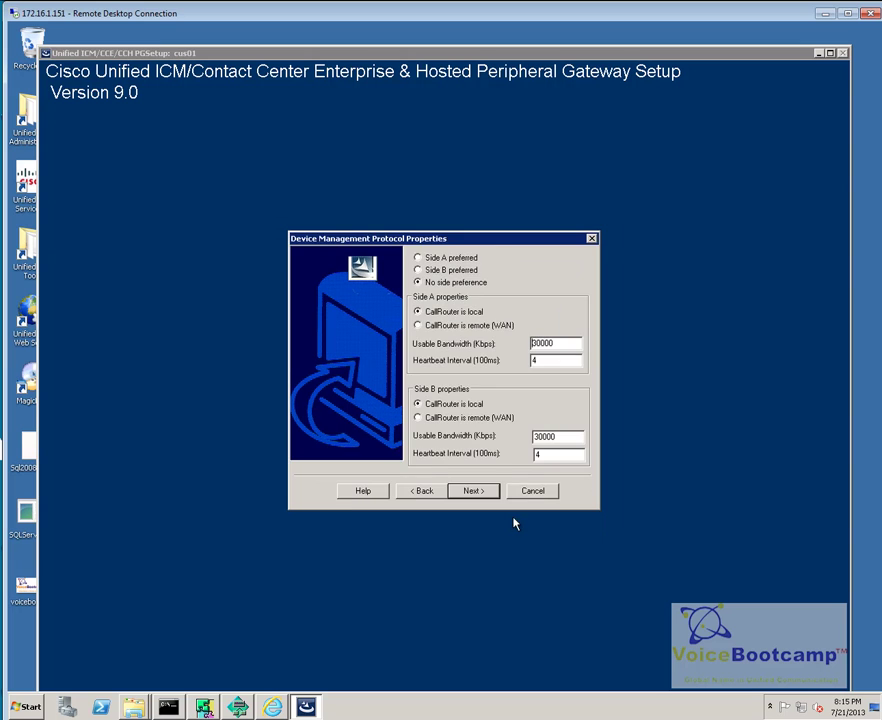
click(484, 495)
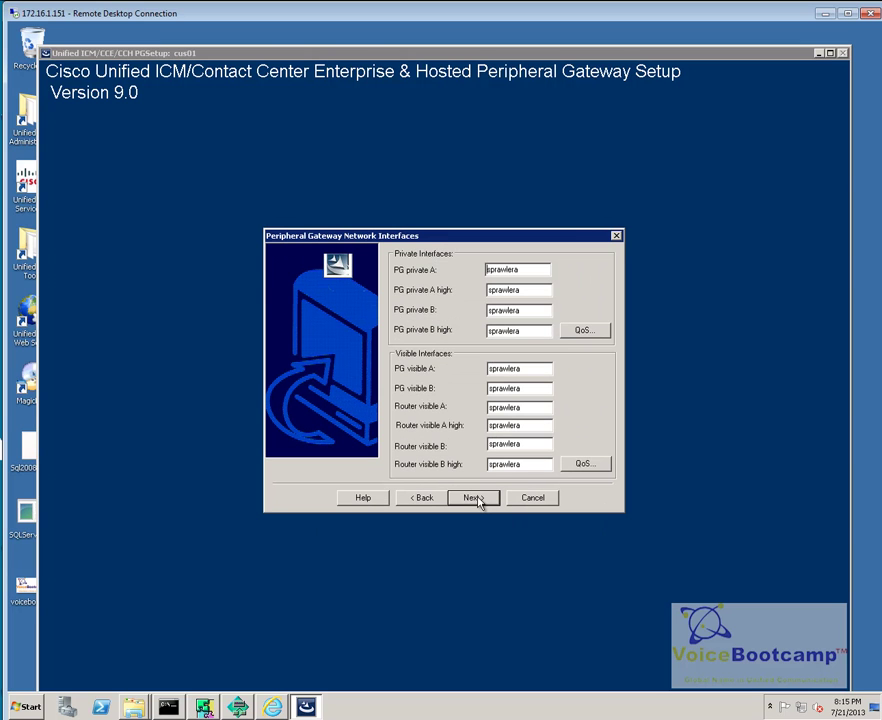
click(478, 500)
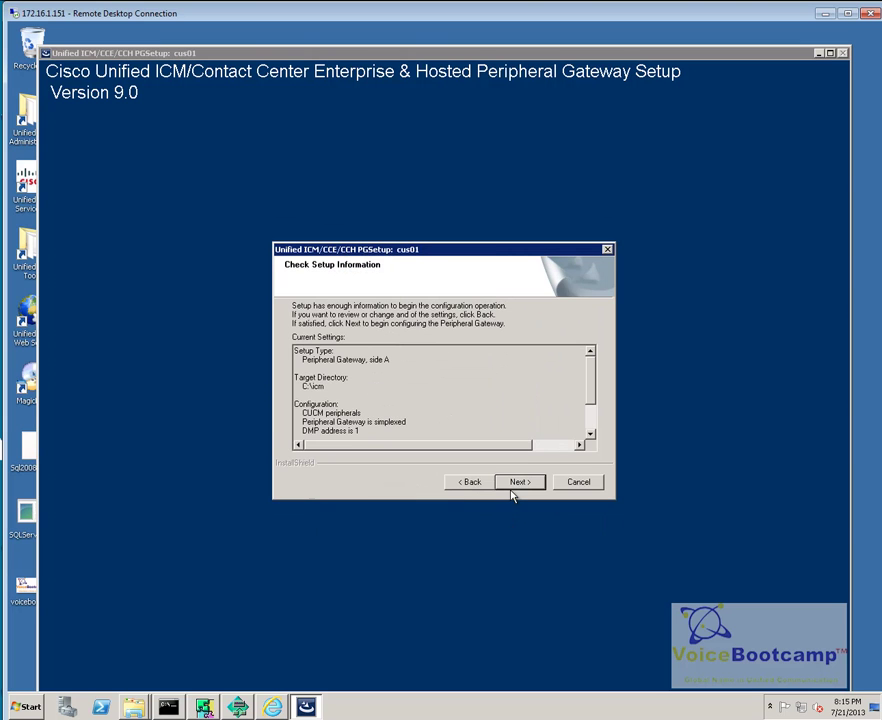
click(514, 490)
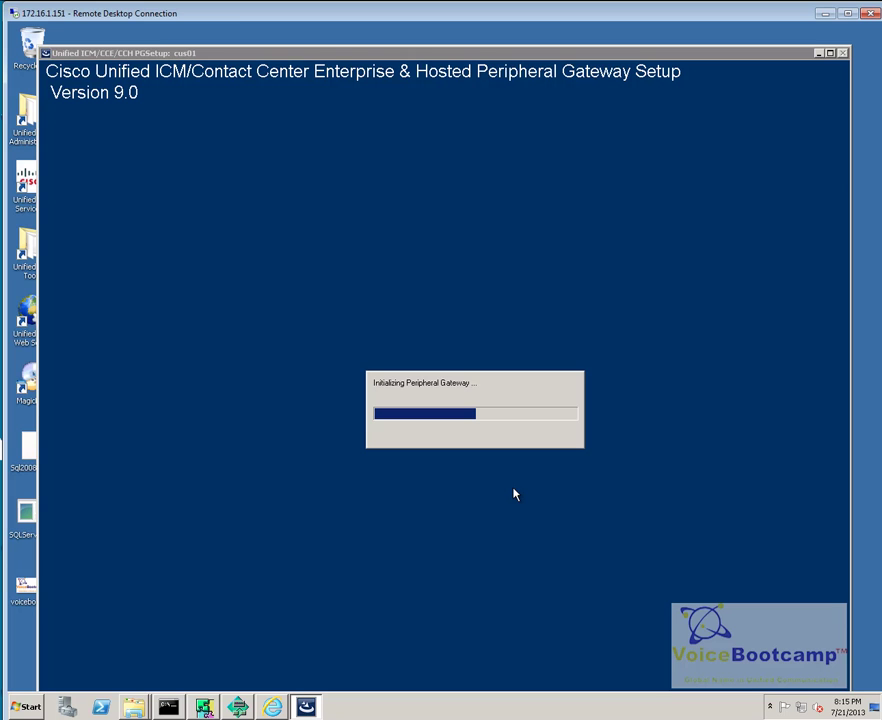
click(168, 707)
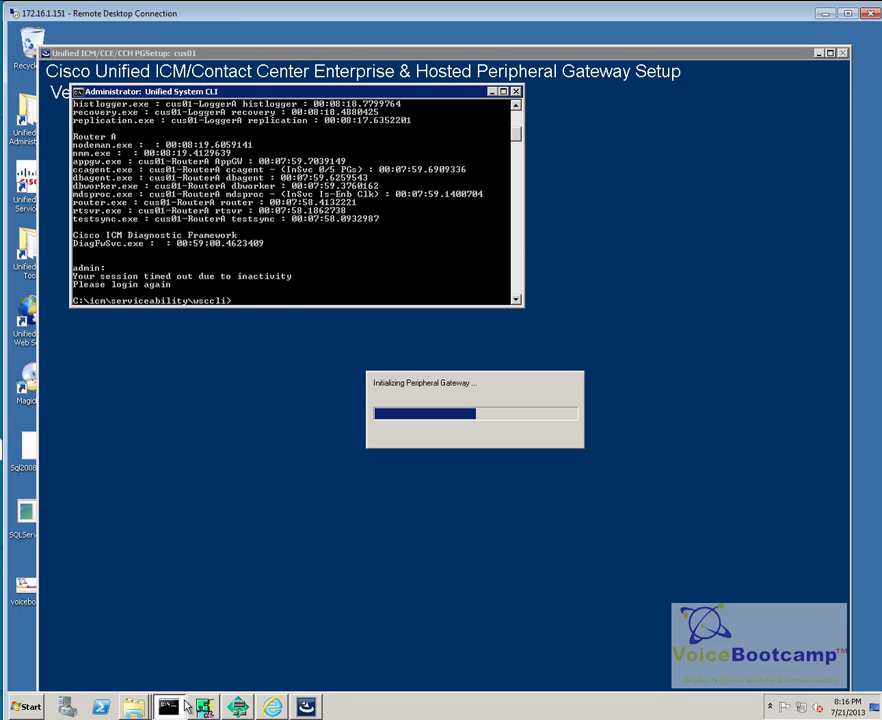
text(exit)
key(Return)
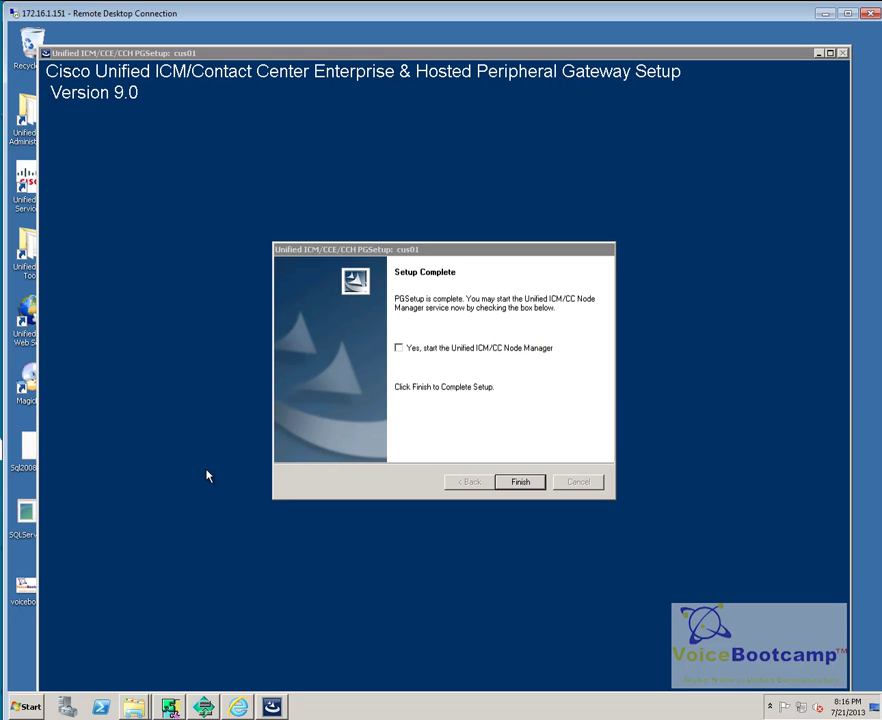
Step: Finish Peripheral Gateway Setup with the Node Manager set to start, then exit setup
click(492, 350)
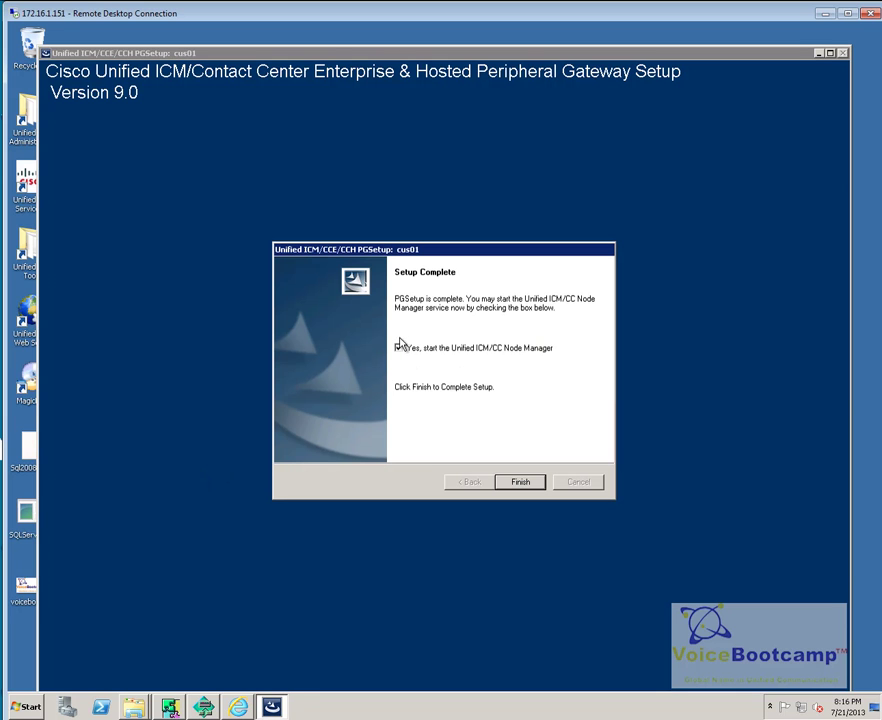
click(522, 483)
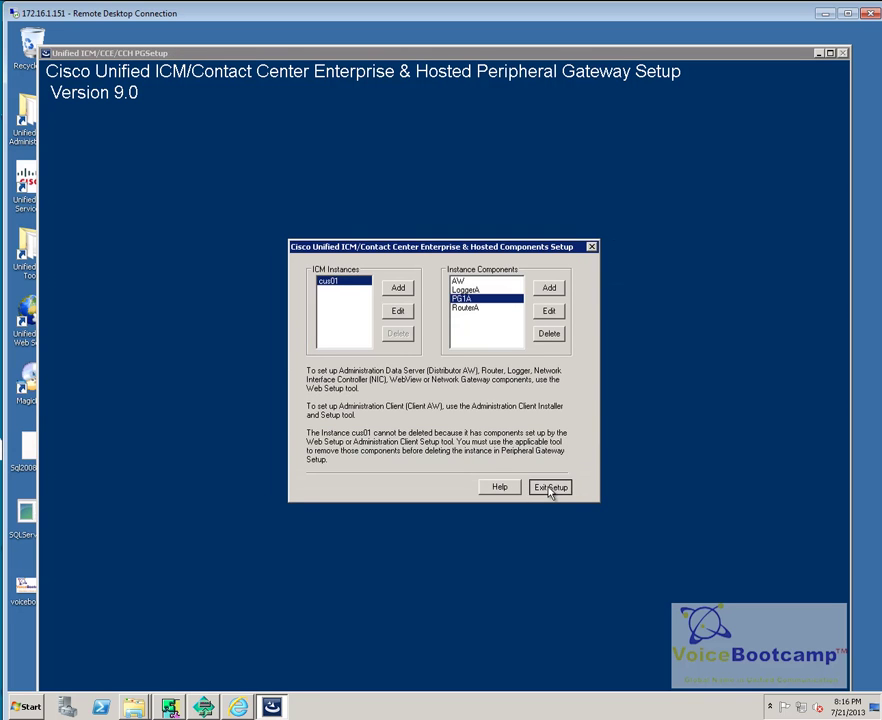
click(549, 489)
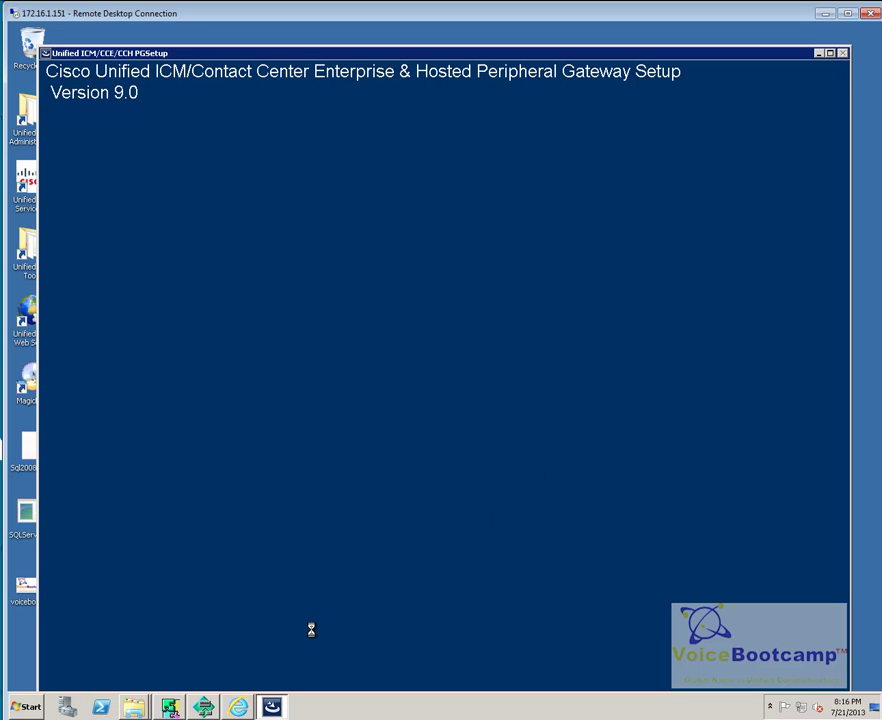
Step: Minimize PGSetup and launch Unified CCE Service Control from the desktop
click(20, 707)
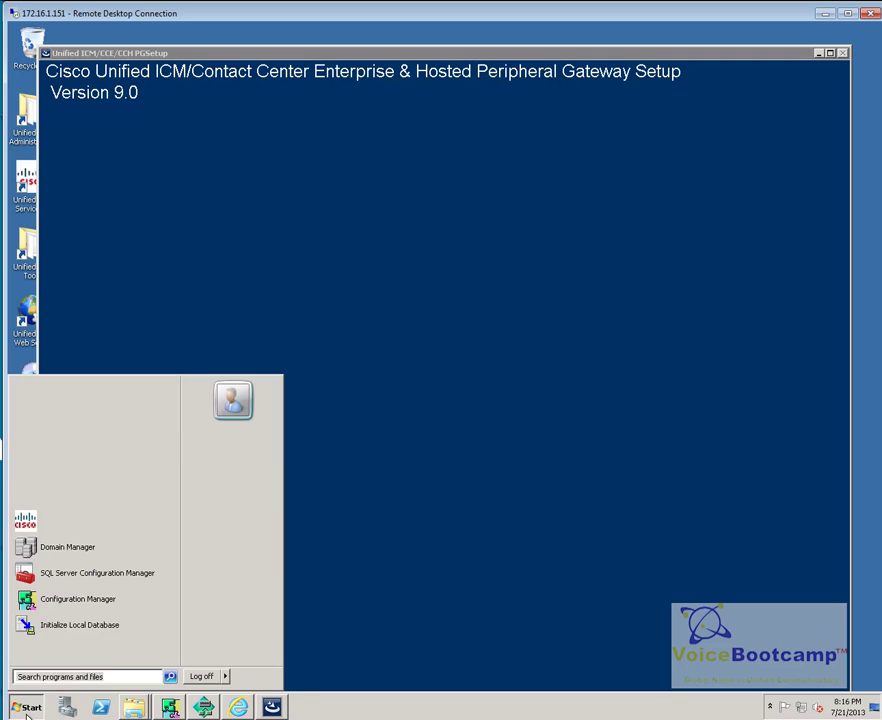
click(818, 54)
double_click(40, 184)
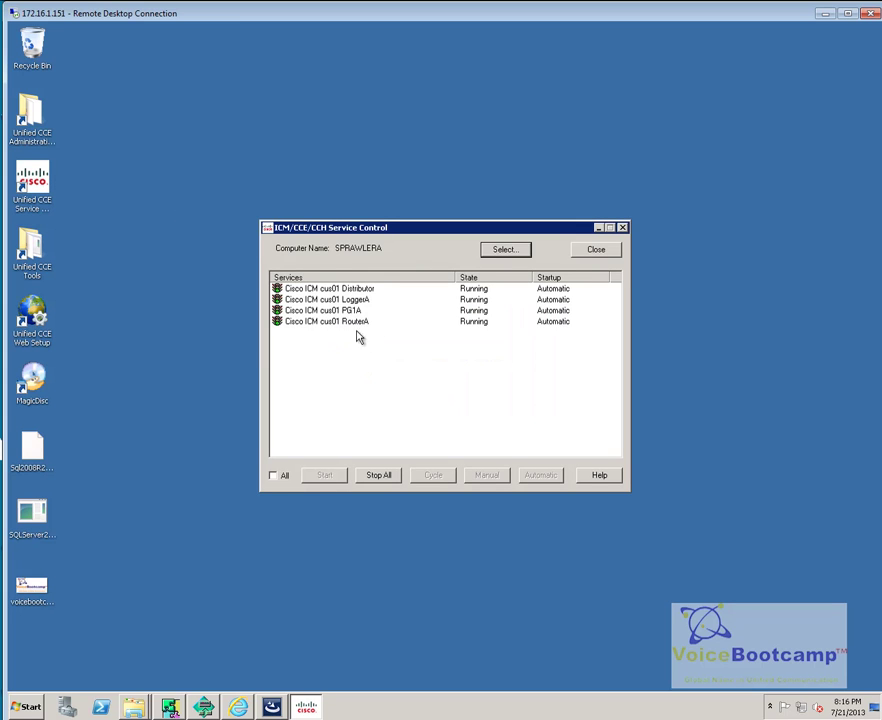
Step: Launch Unified System CLI from Cisco Unified CCE Tools and accept the default administrator username
click(338, 311)
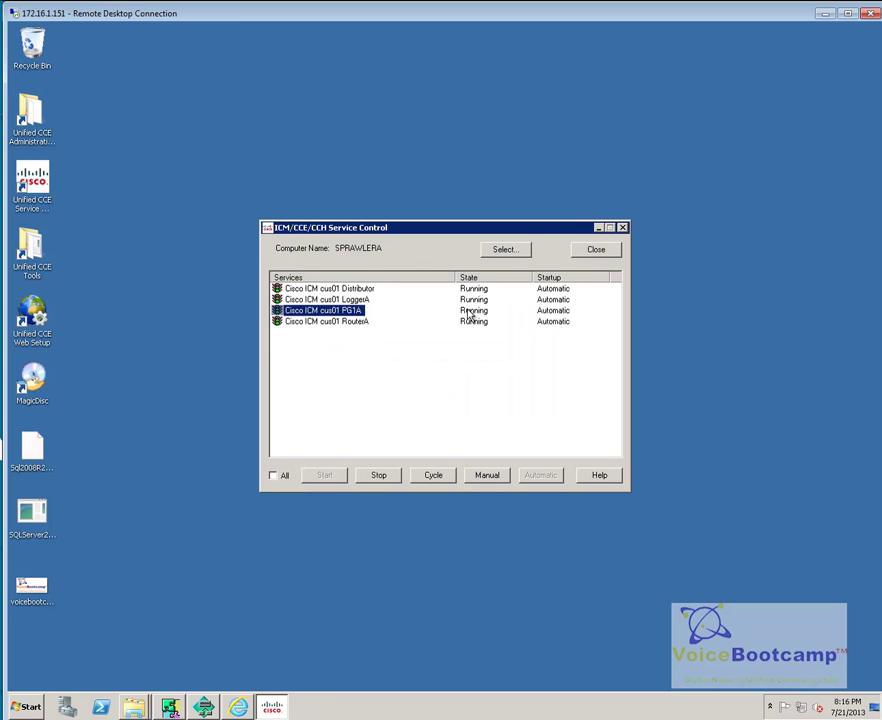
click(36, 712)
click(112, 664)
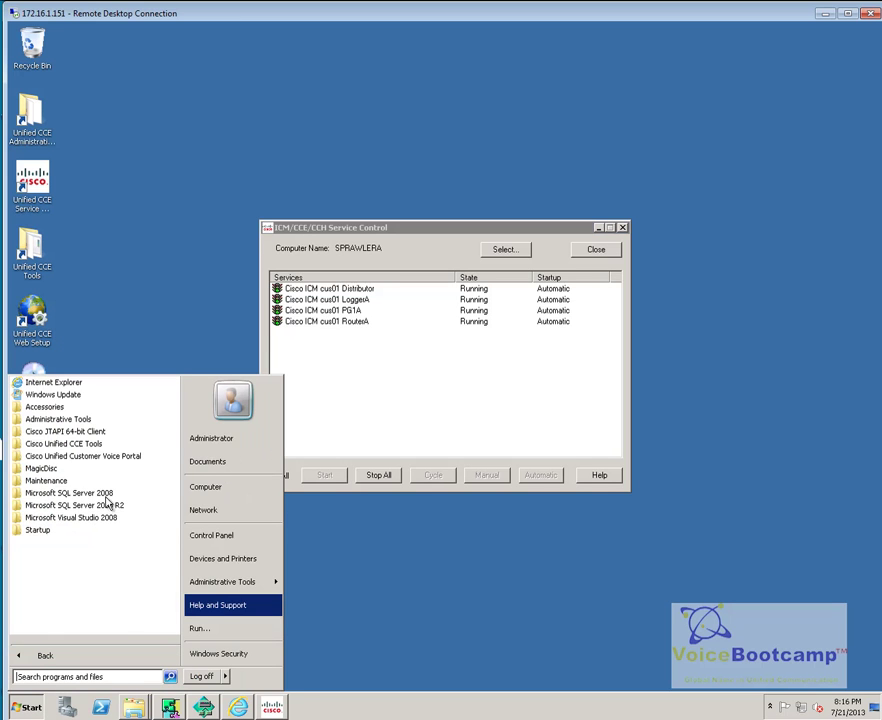
click(117, 444)
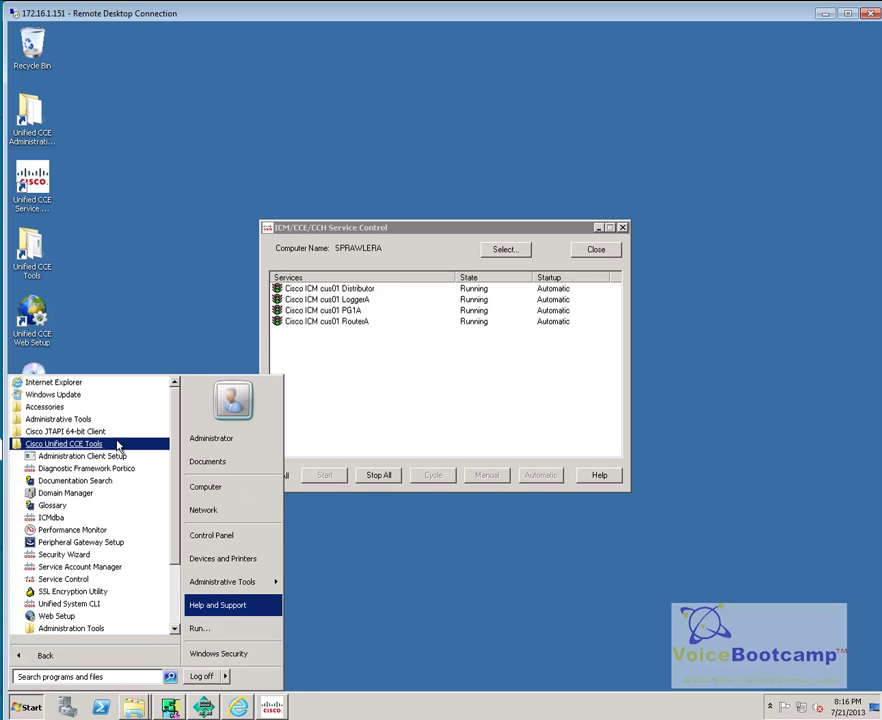
click(112, 606)
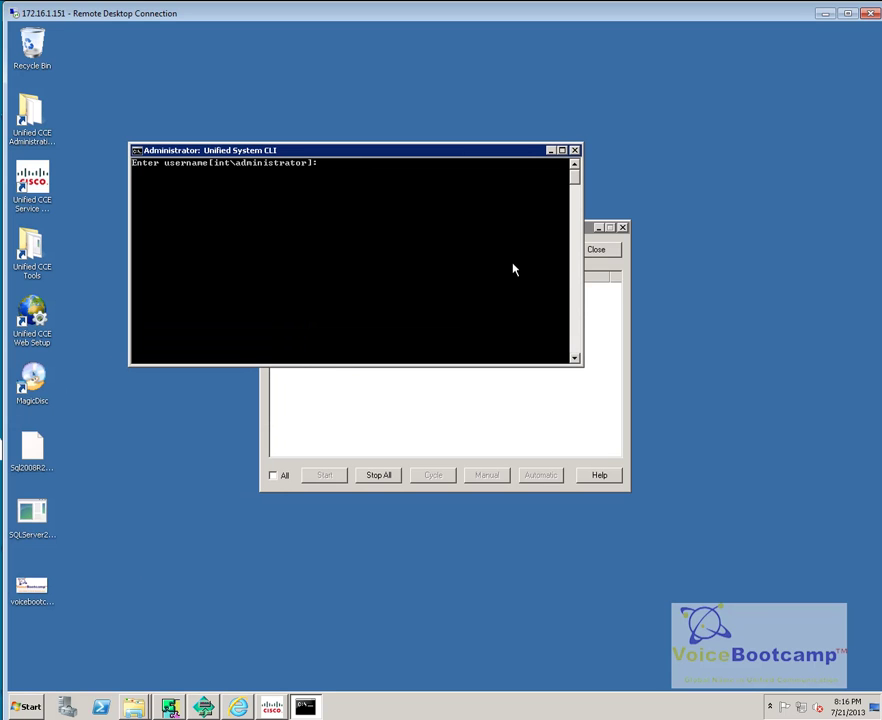
key(Return)
key(Return)
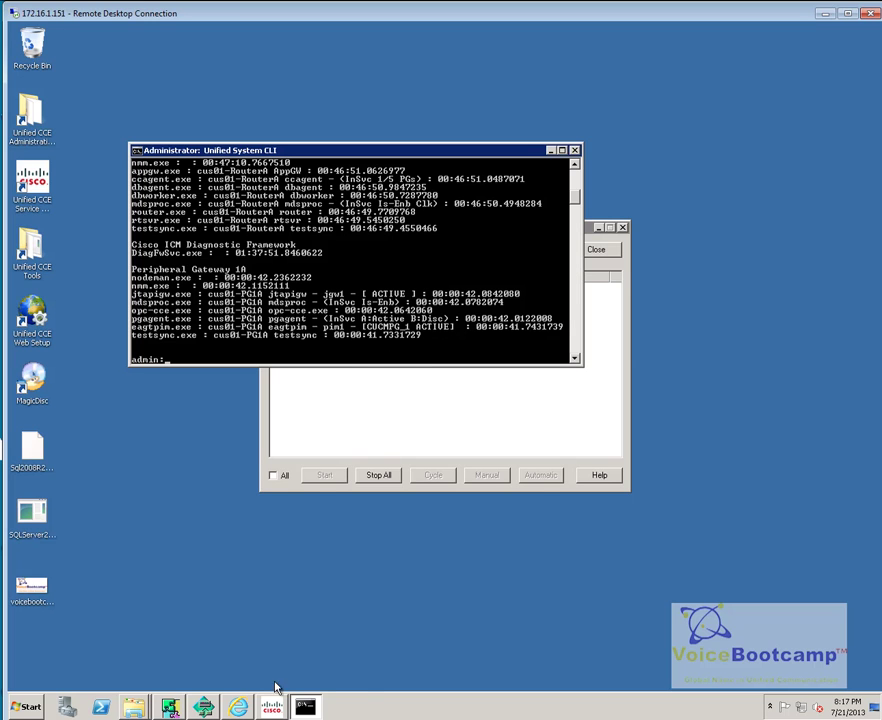
Step: List the CTI route points in CUCM Administration, showing DNPreSales (2500) with Unknown status
mouse_move(244, 708)
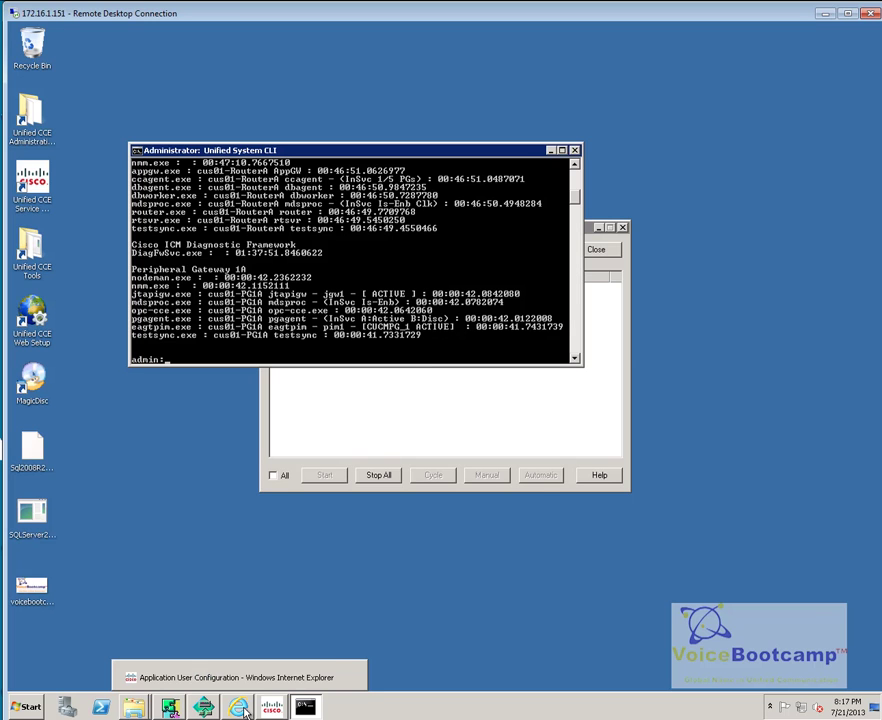
click(237, 677)
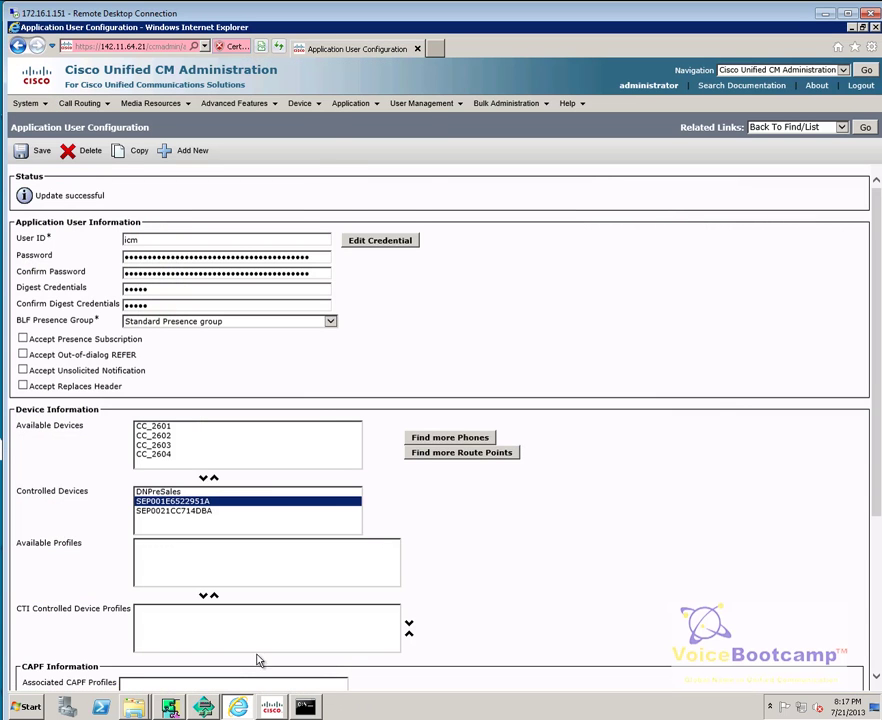
mouse_move(303, 104)
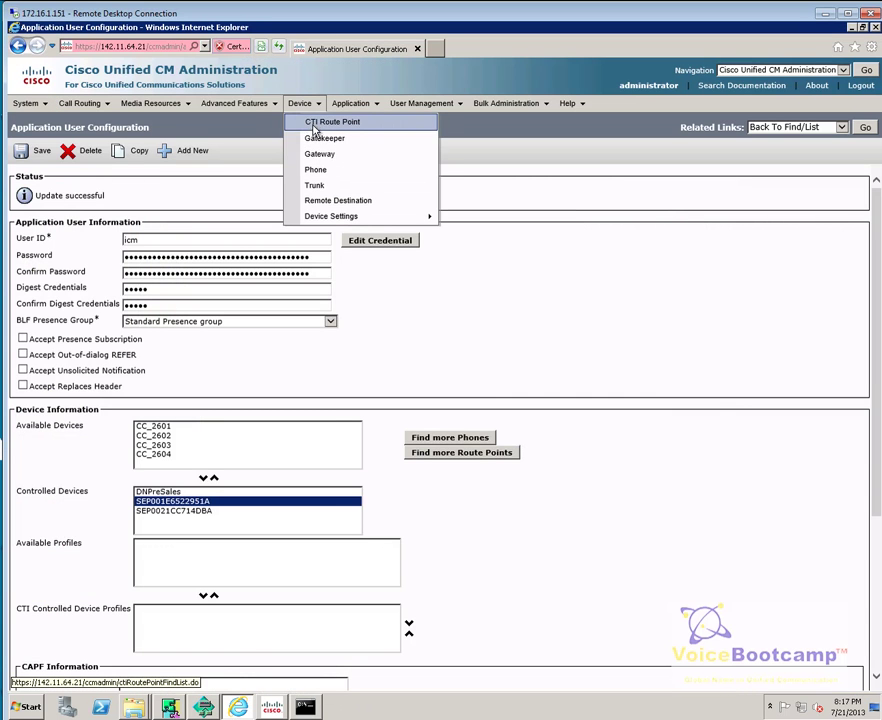
click(314, 128)
click(408, 247)
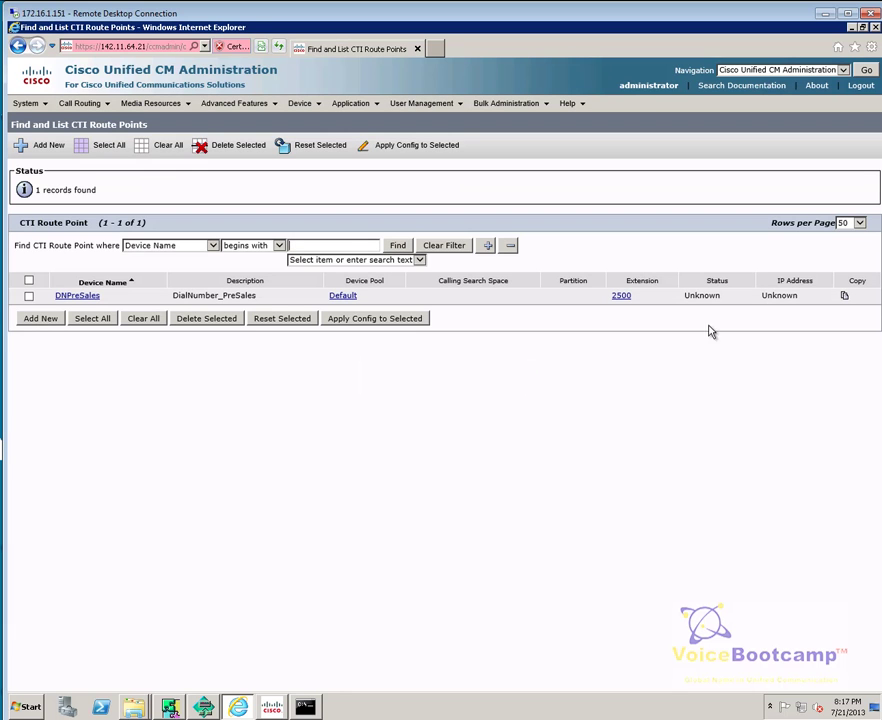
drag(805, 296, 683, 296)
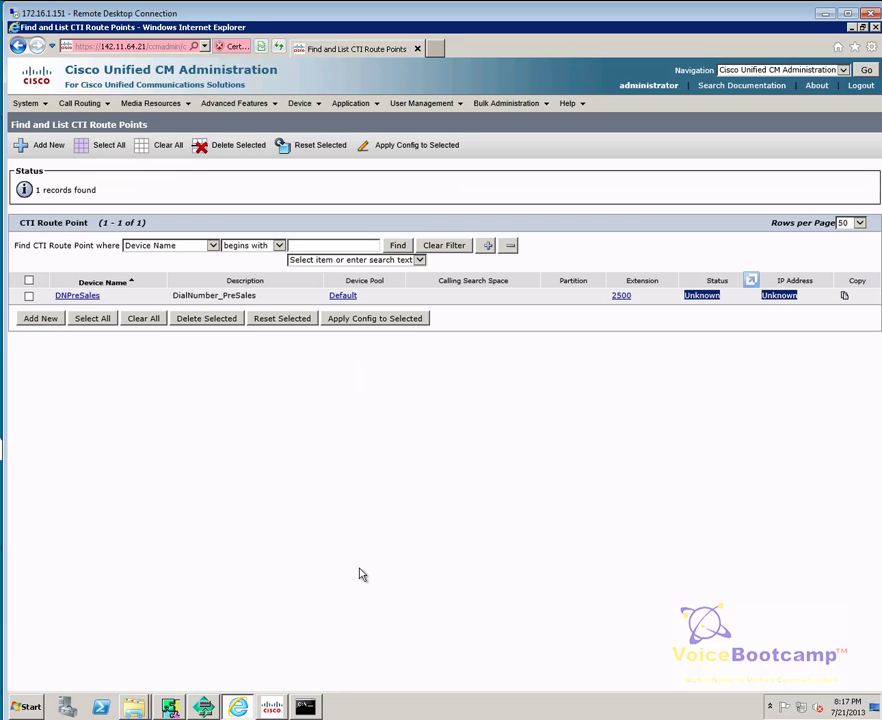
Step: Rerun 'show processes' in the CLI, then show the Windows desktop
key(alt+Tab)
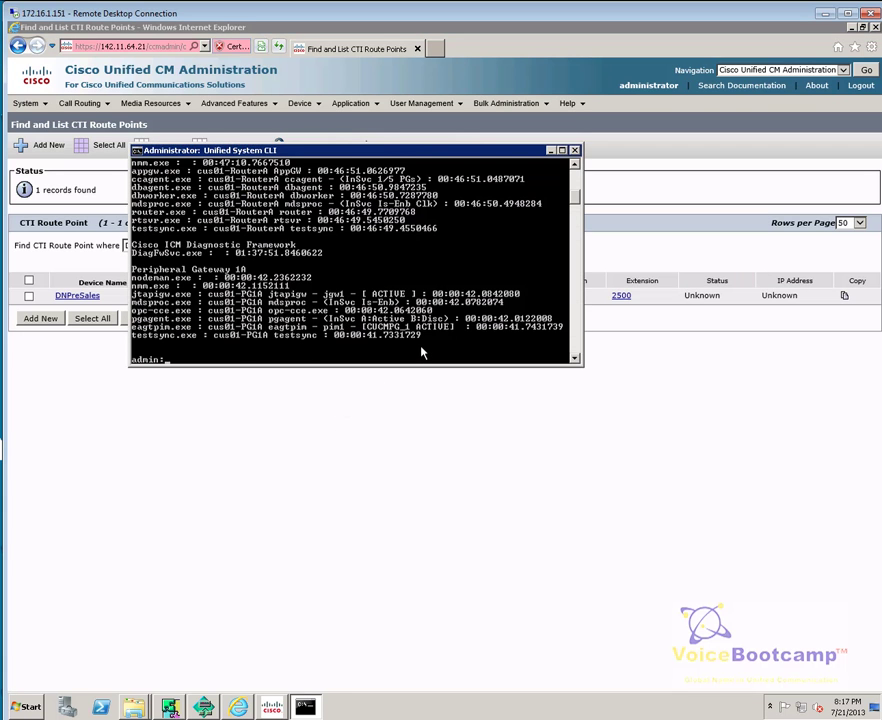
text(show processes)
key(Return)
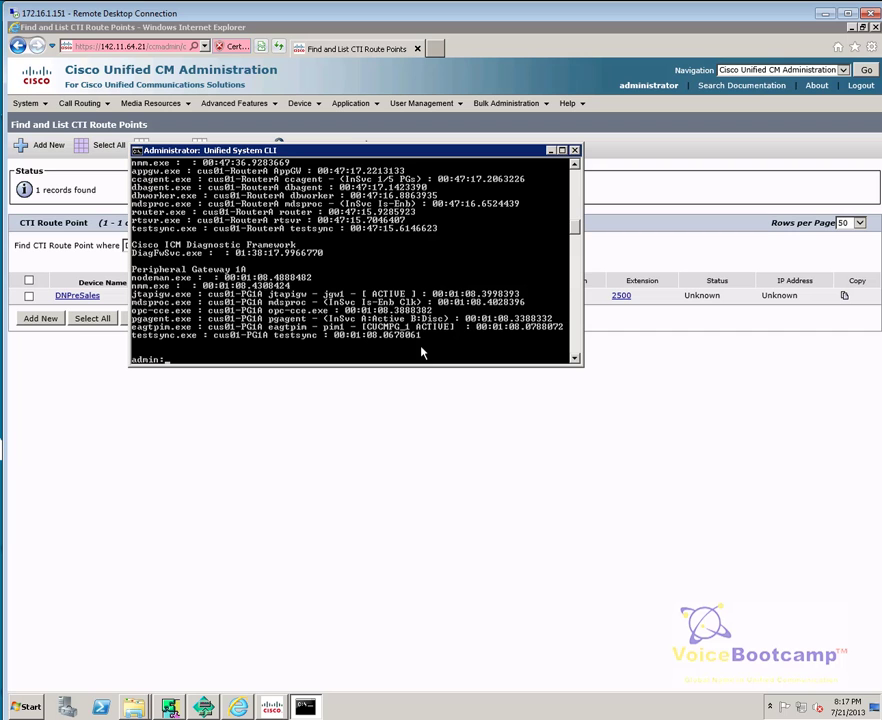
right_click(526, 700)
click(557, 646)
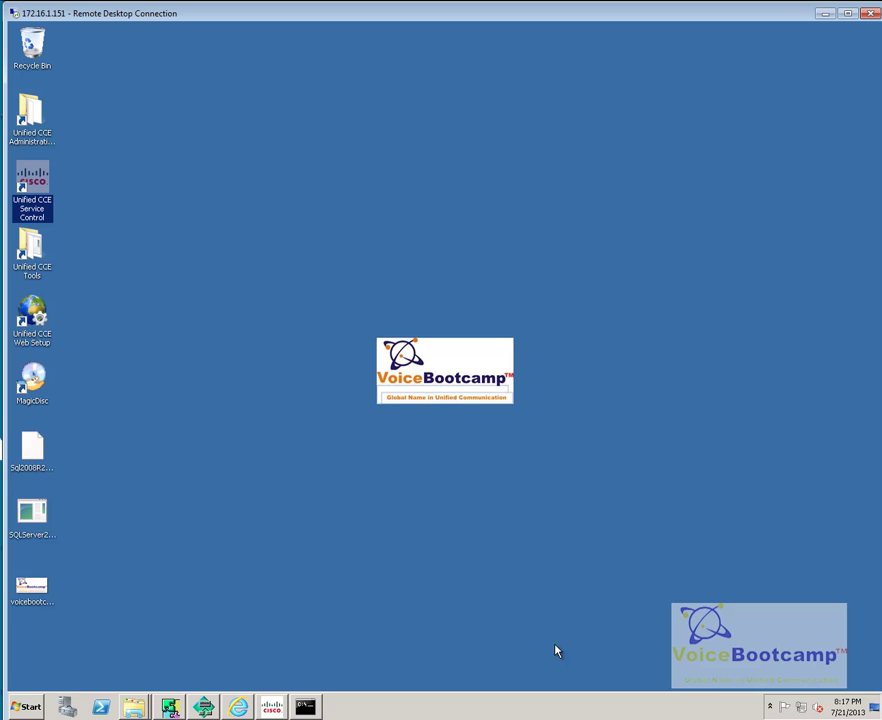
Step: Close PG Explorer and retrieve CUCM_RC dialed numbers in the Dialed Number / Script Selector List
click(203, 707)
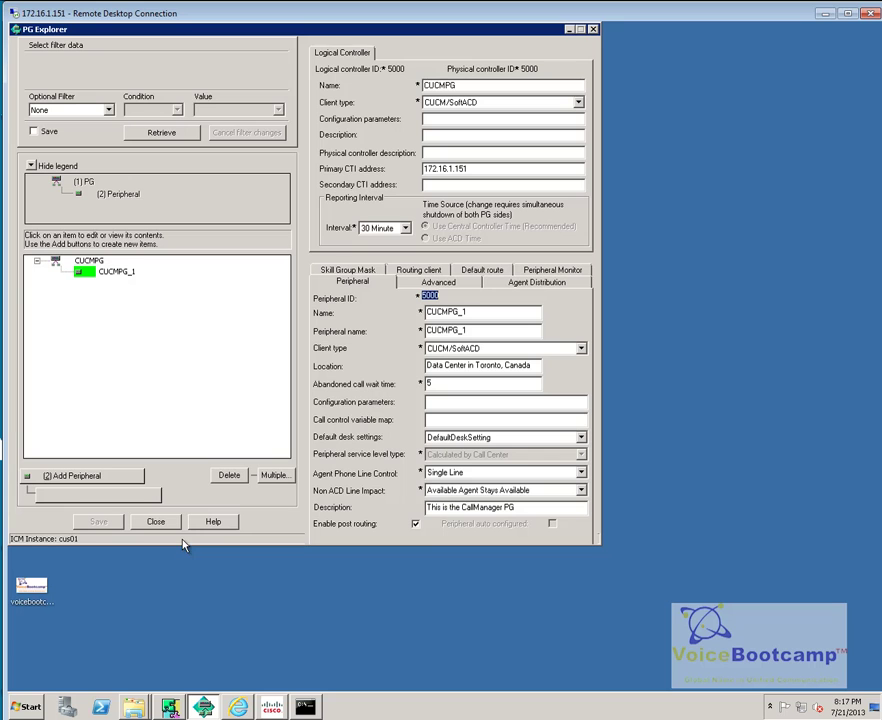
click(168, 525)
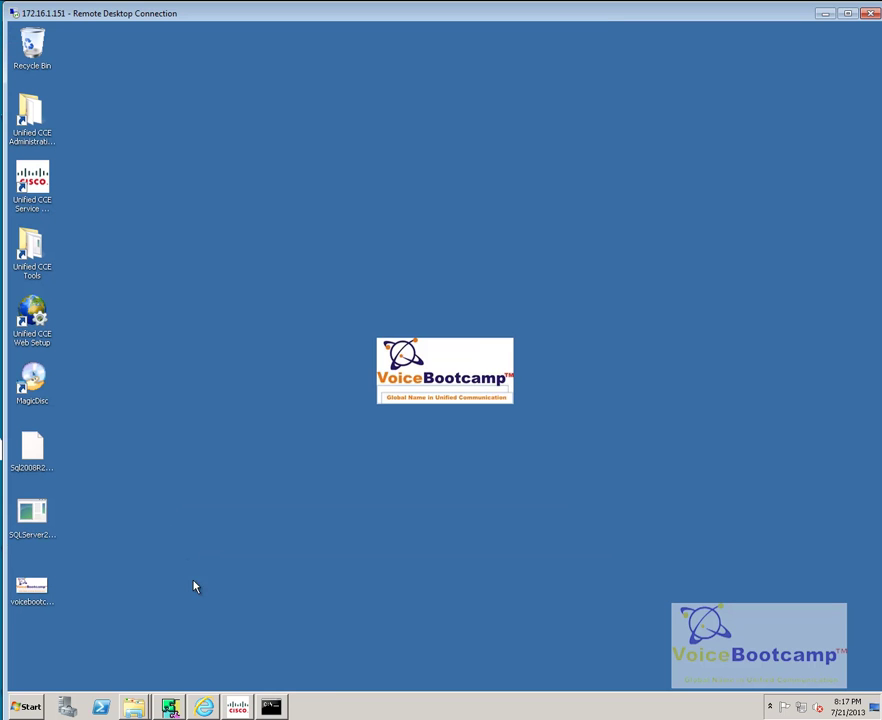
click(170, 707)
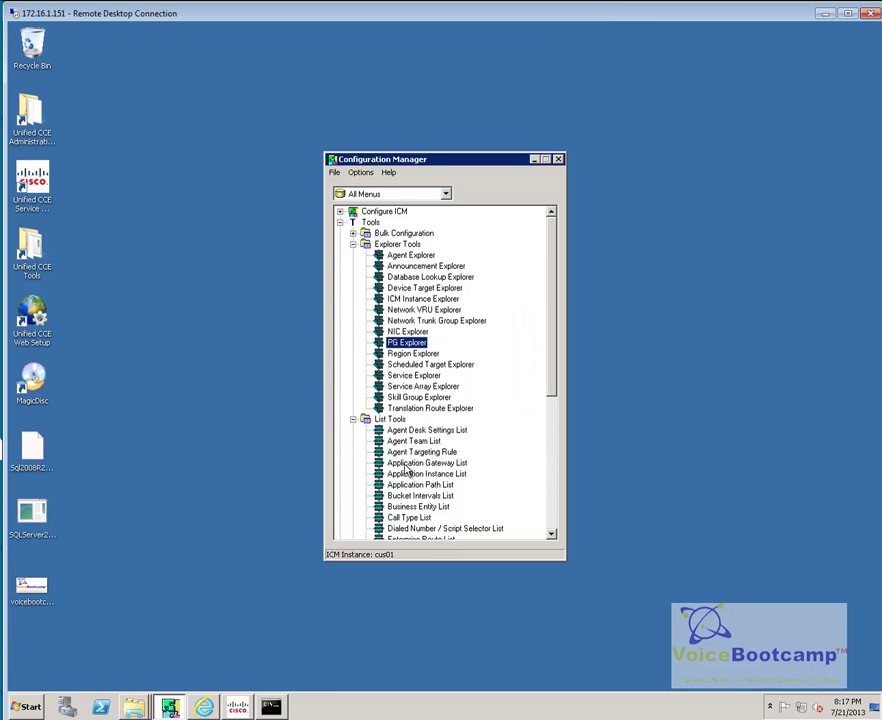
drag(553, 395, 520, 451)
double_click(466, 442)
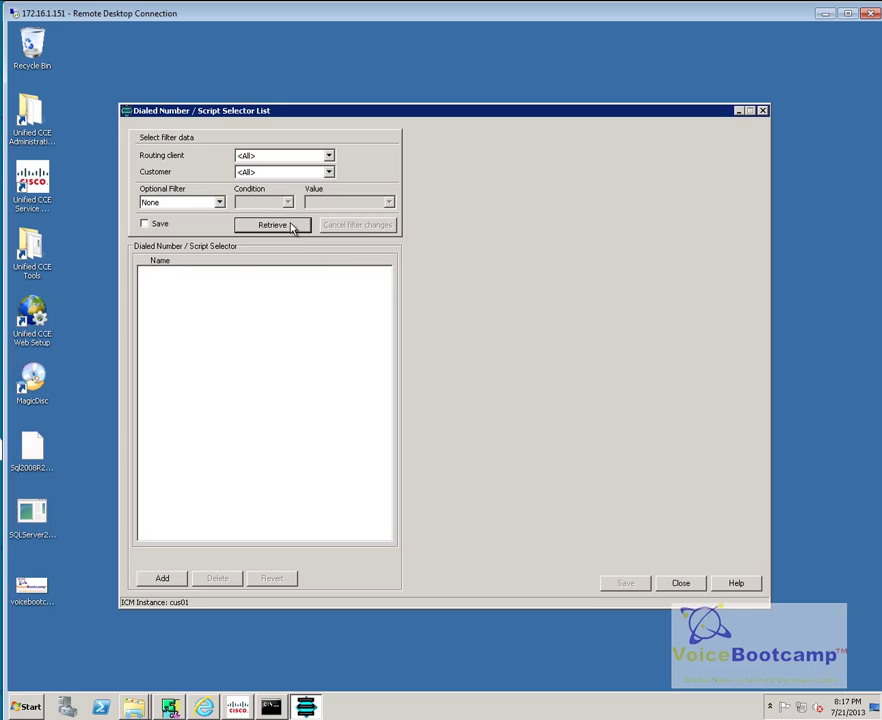
click(329, 157)
click(309, 177)
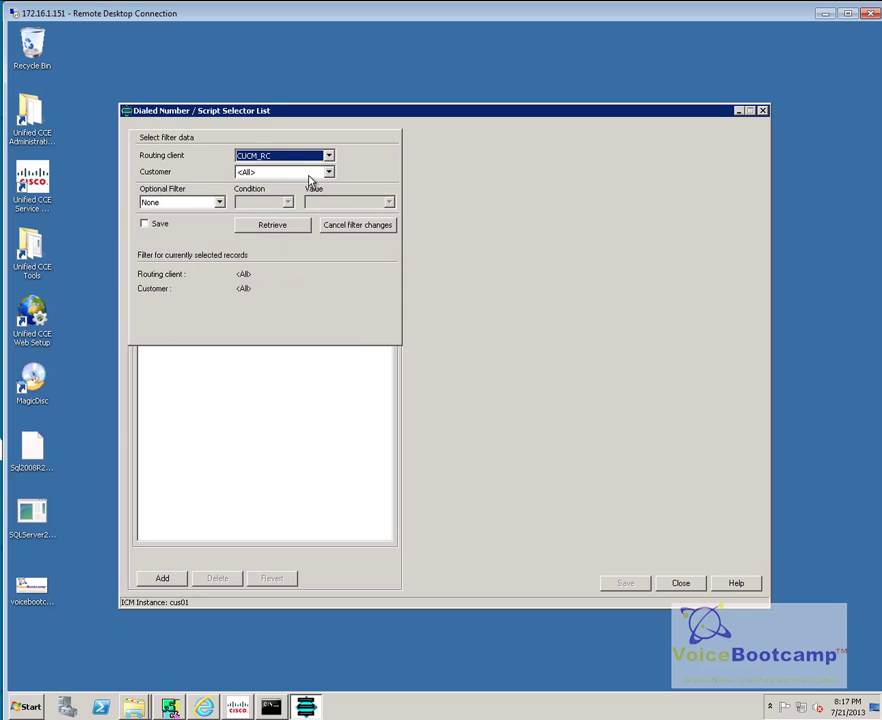
click(288, 230)
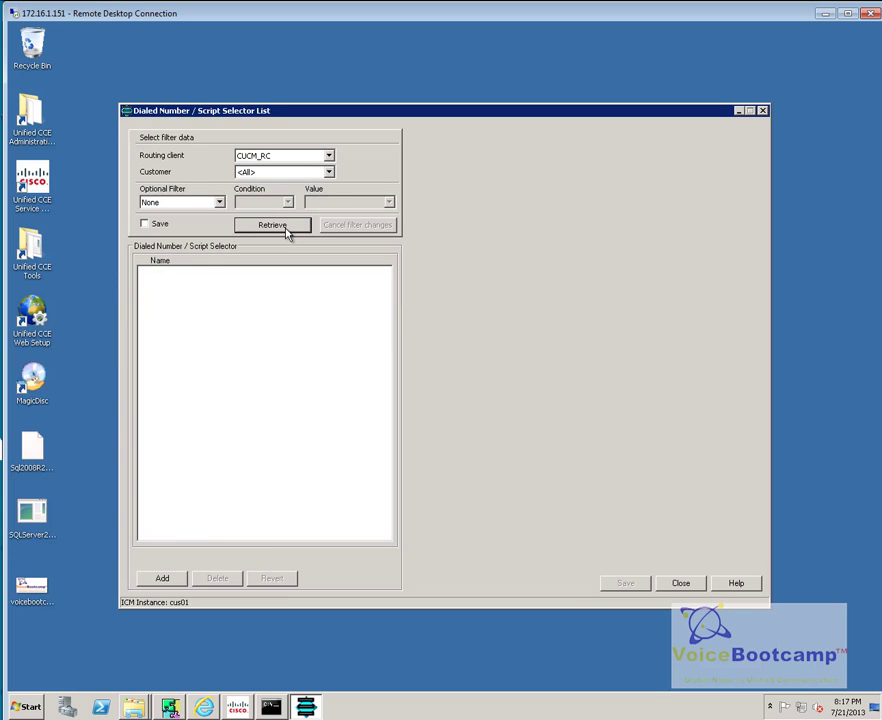
Step: Add and save dialed number 2500 (CUCM_RC.2500) for CUCM_RC on Cisco_Voice, customer <None>
click(163, 577)
click(576, 168)
click(577, 178)
click(579, 182)
click(589, 204)
click(588, 203)
text(2500)
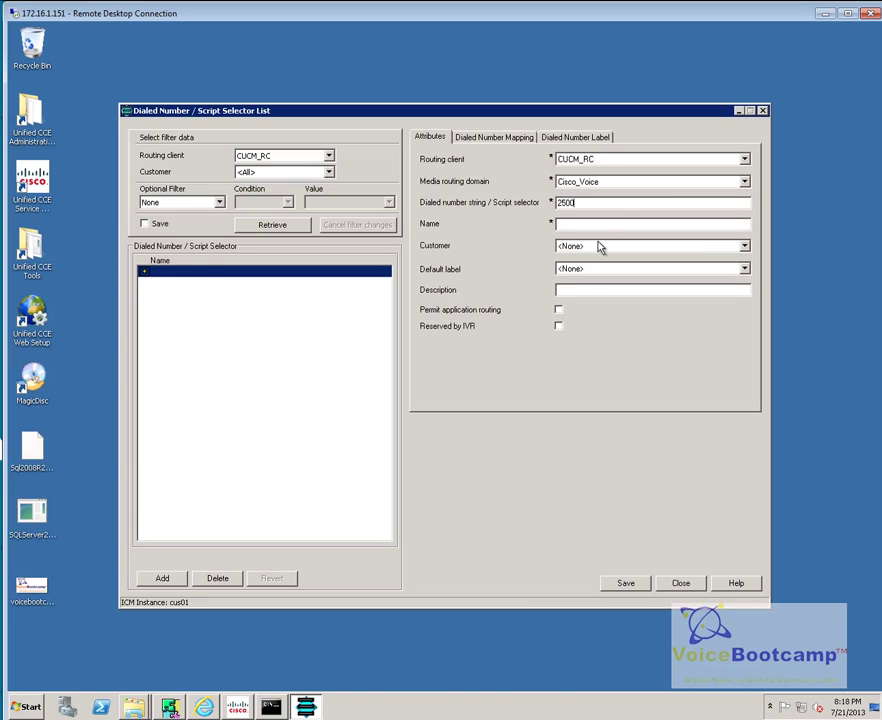
click(593, 225)
click(599, 247)
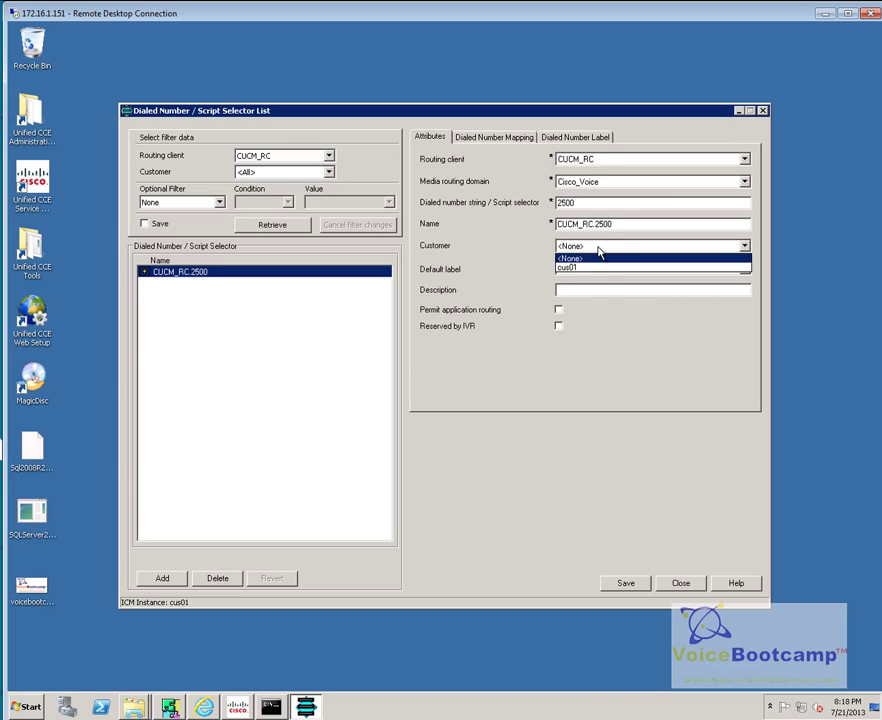
click(600, 257)
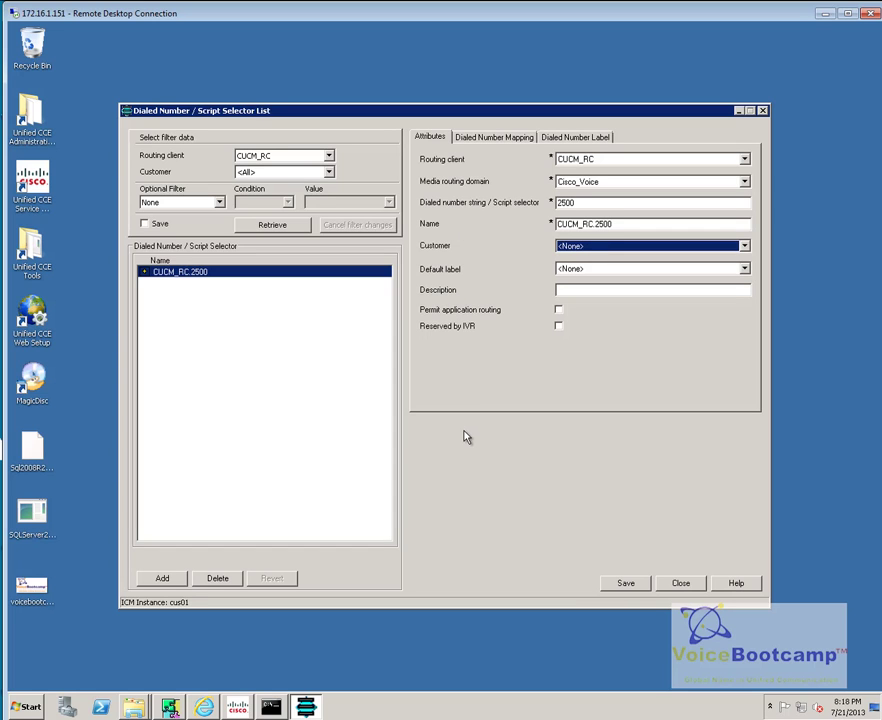
click(617, 583)
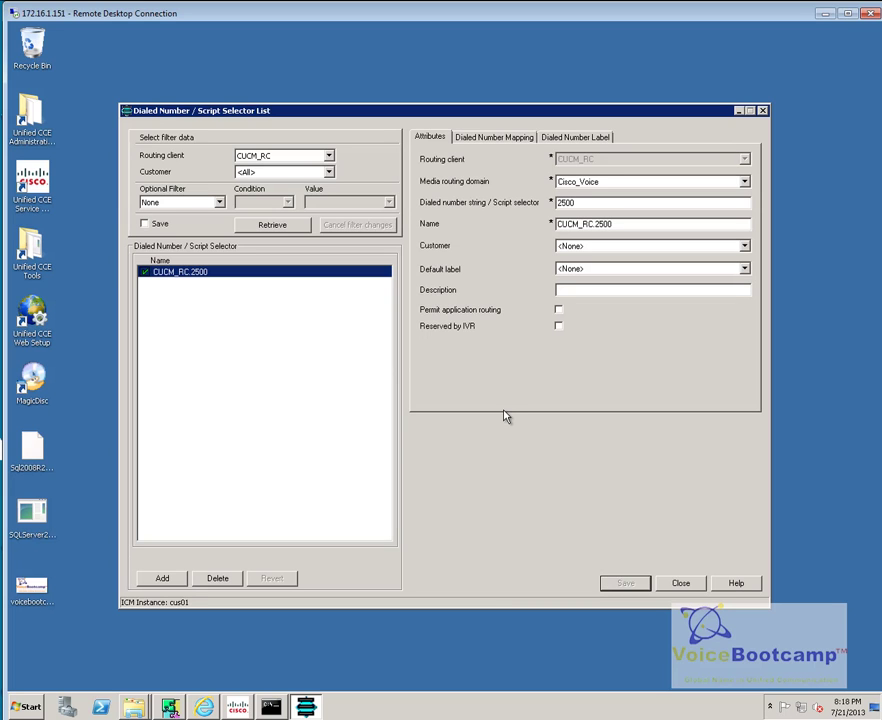
Step: Try adding a call type mapping, dismiss the no-call-types warning, and return to the route point list
click(506, 138)
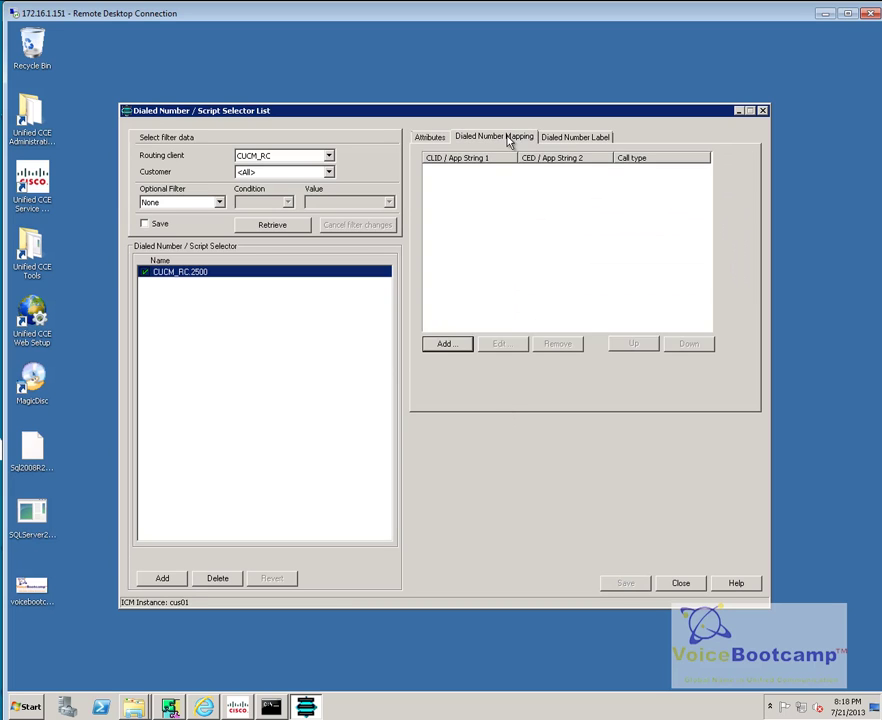
click(456, 343)
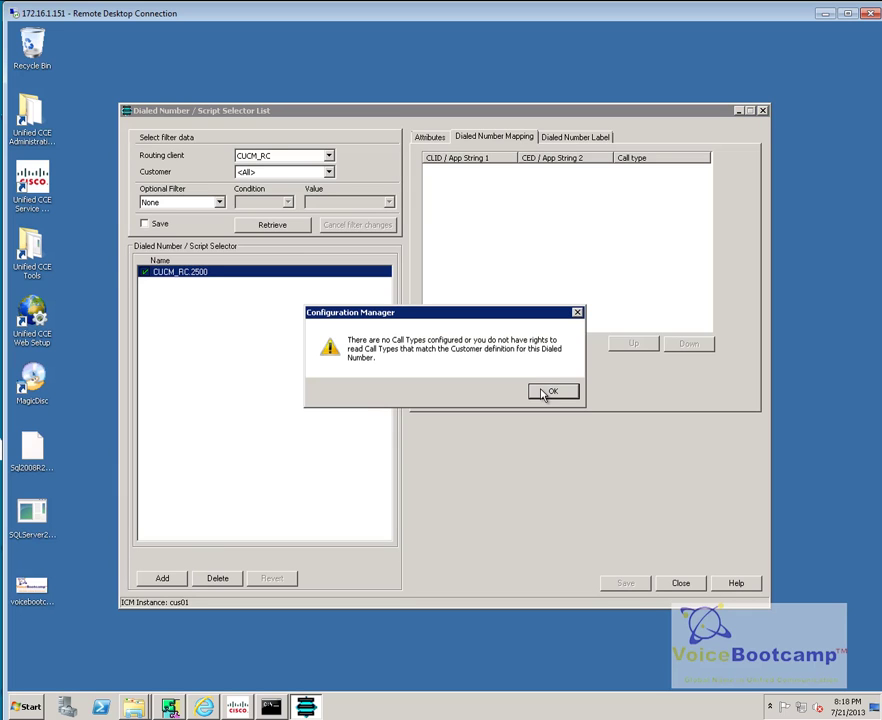
click(545, 392)
click(430, 137)
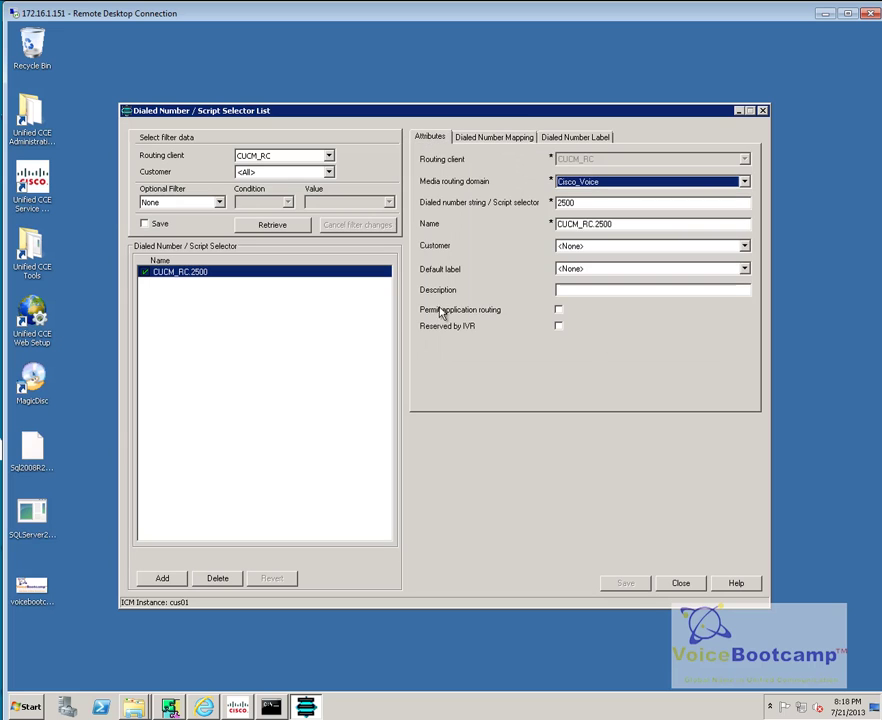
click(204, 707)
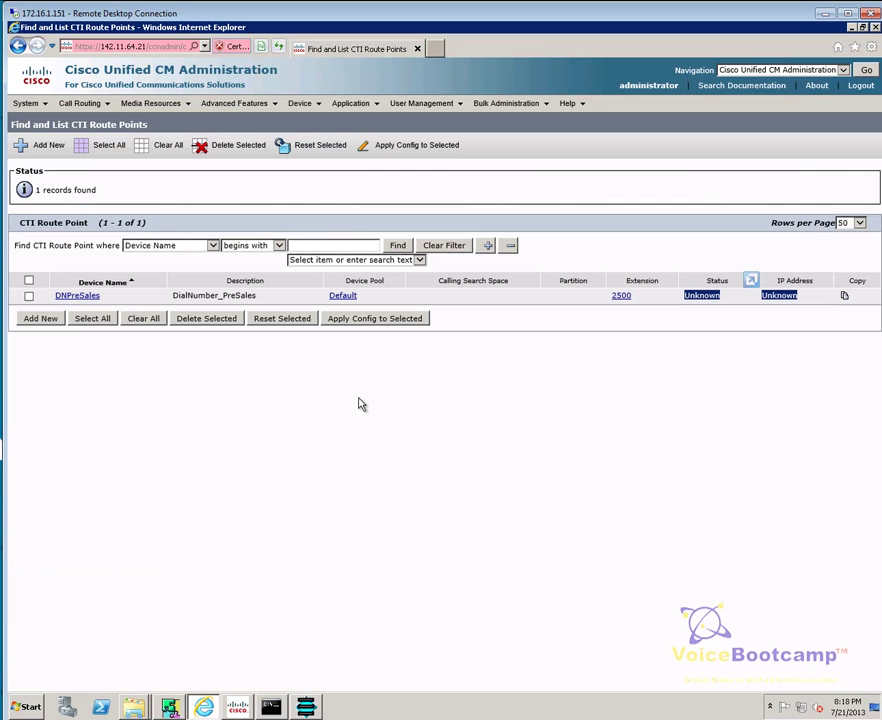
Step: Confirm DNPreSales (2500) is now Registered at 142.11.64.21, then show the Windows desktop
click(398, 245)
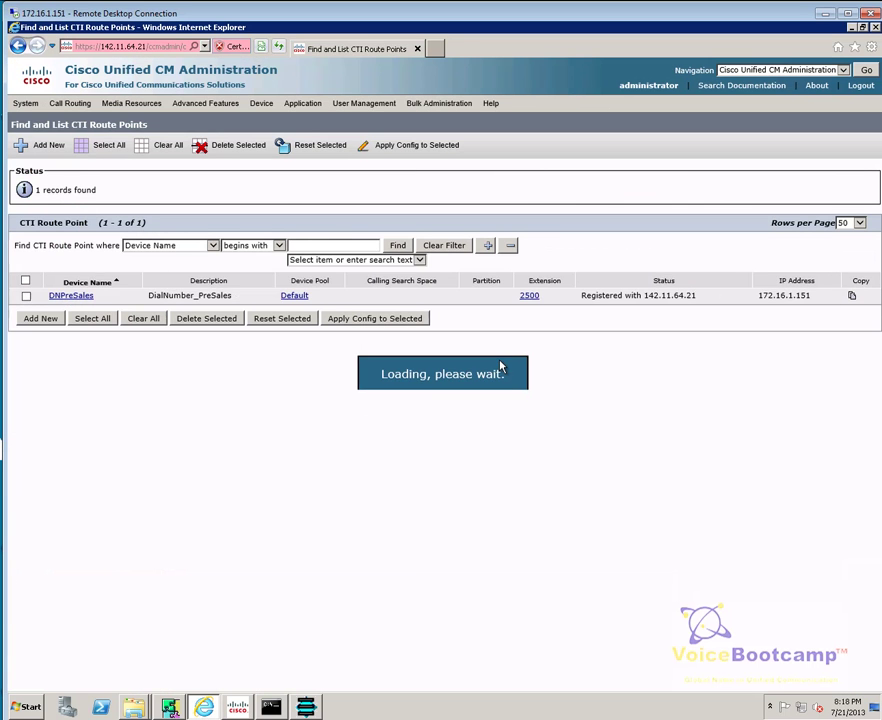
drag(811, 297, 587, 301)
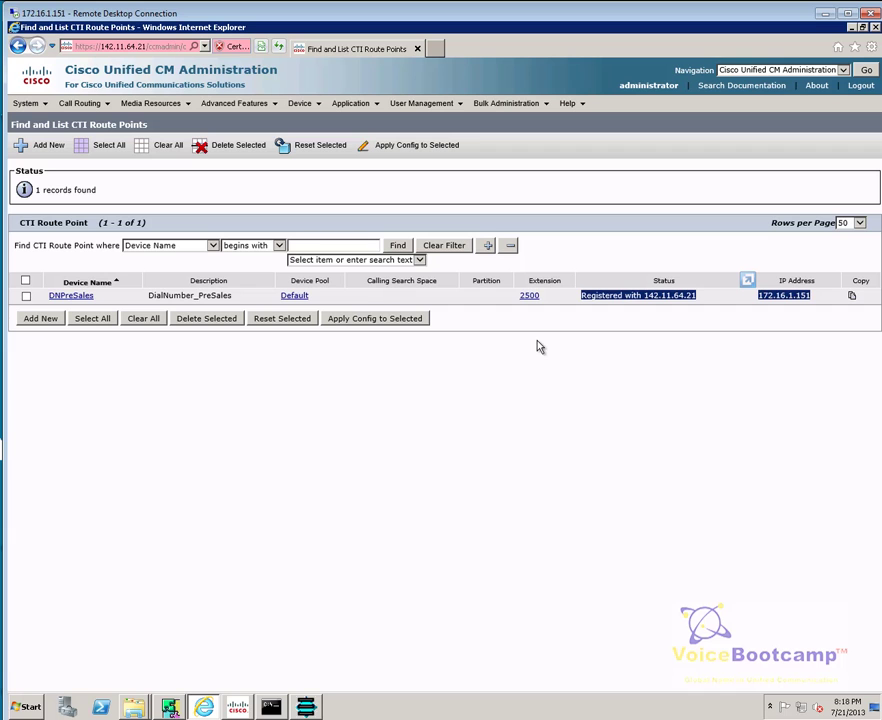
click(17, 707)
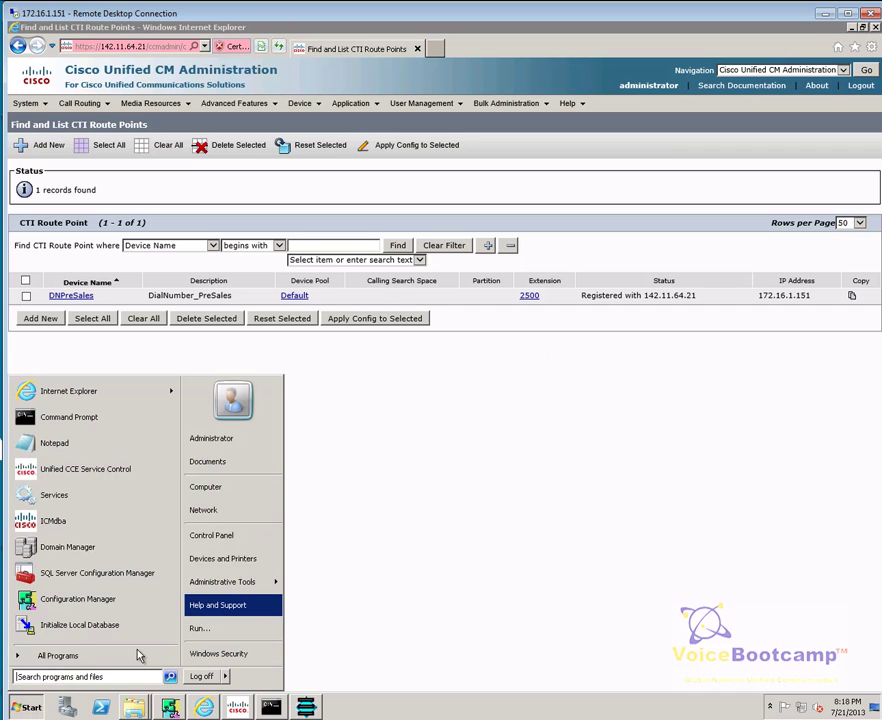
click(137, 657)
click(70, 443)
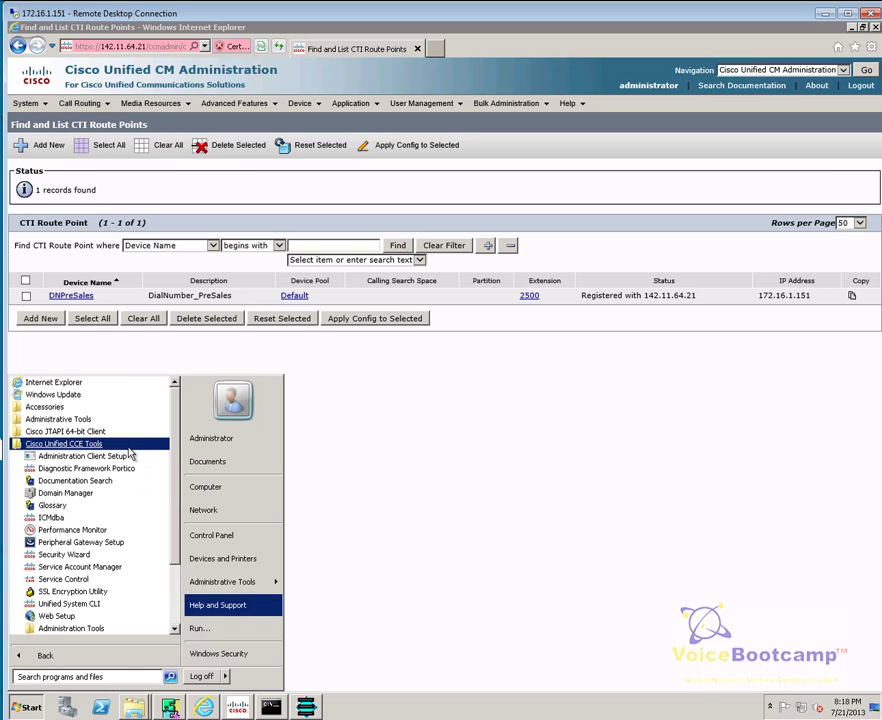
click(571, 673)
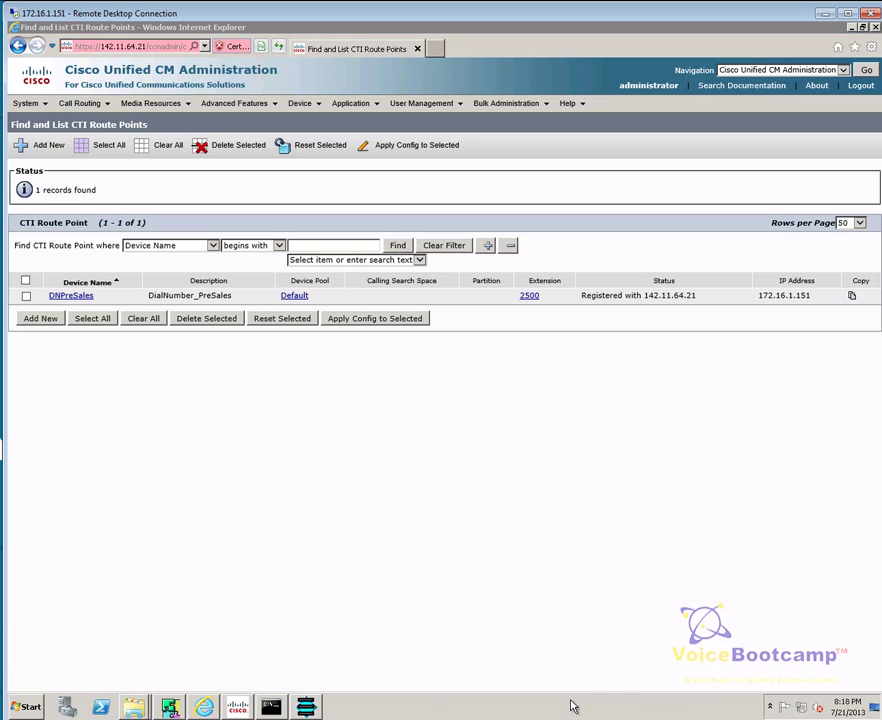
right_click(572, 703)
click(598, 644)
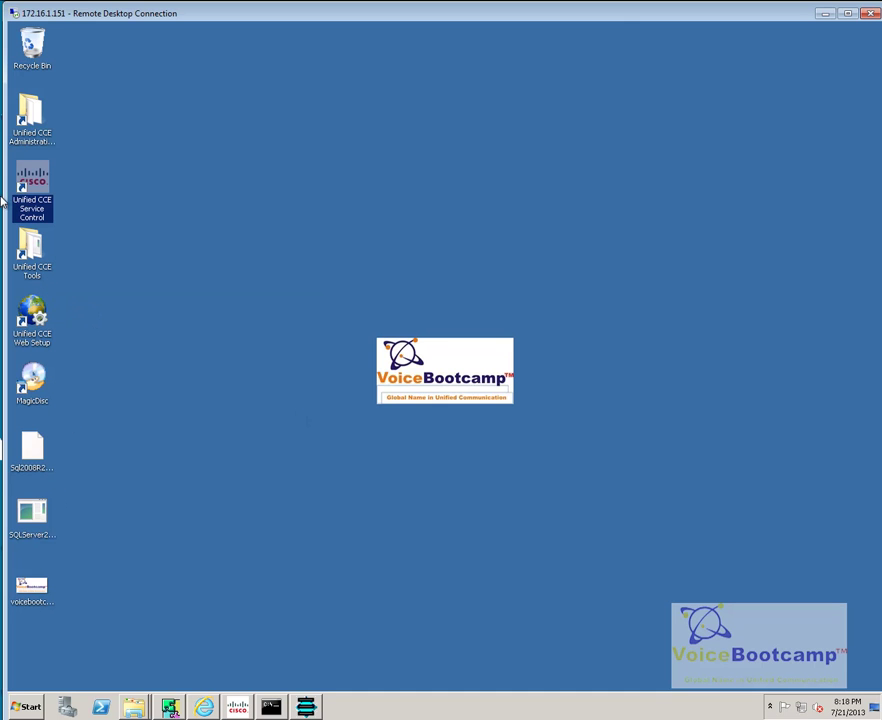
Step: Launch Router Log Viewer from the Unified CCE Administration folder and close the folder
double_click(22, 117)
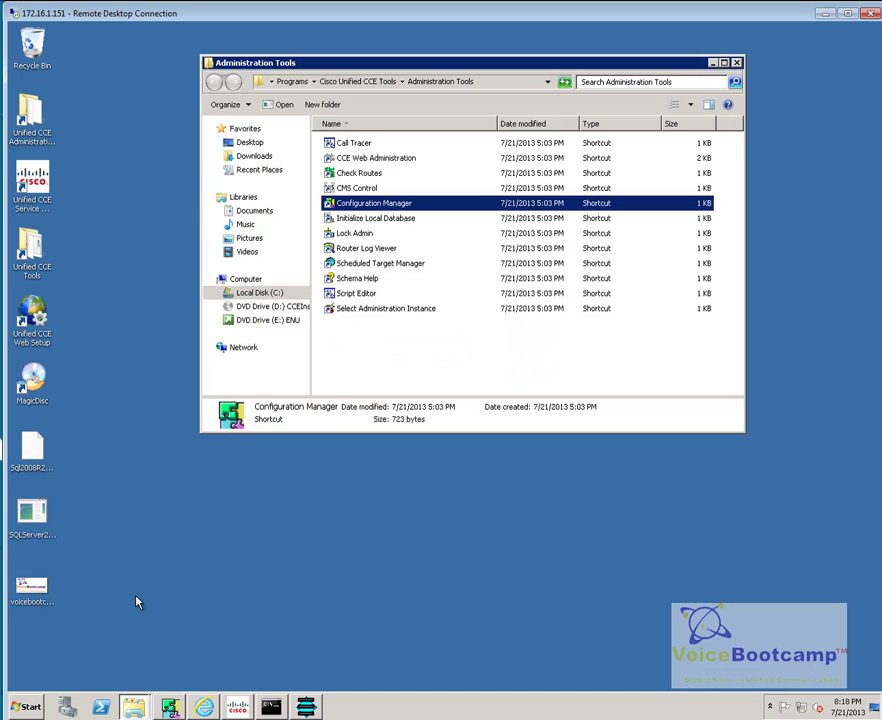
double_click(368, 248)
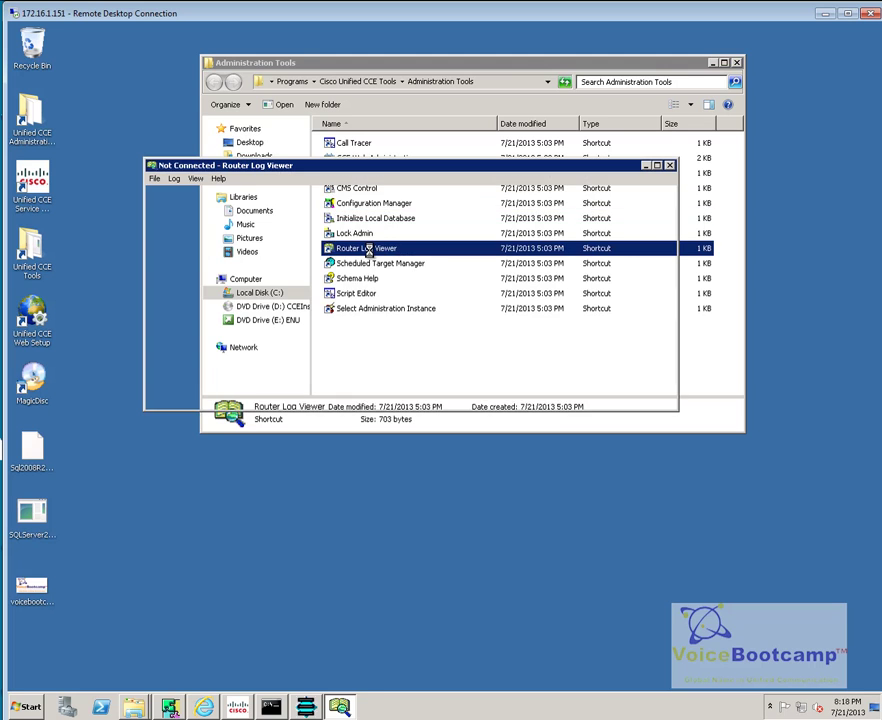
click(737, 62)
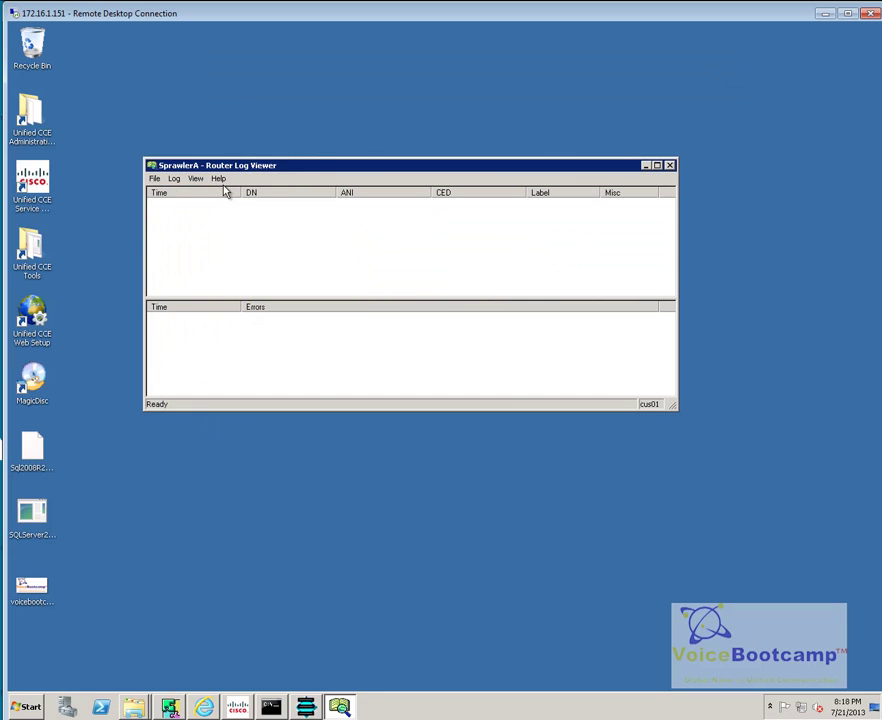
Step: Disconnect the Router Log Viewer via the Log menu and move the IP phone to the right
click(158, 180)
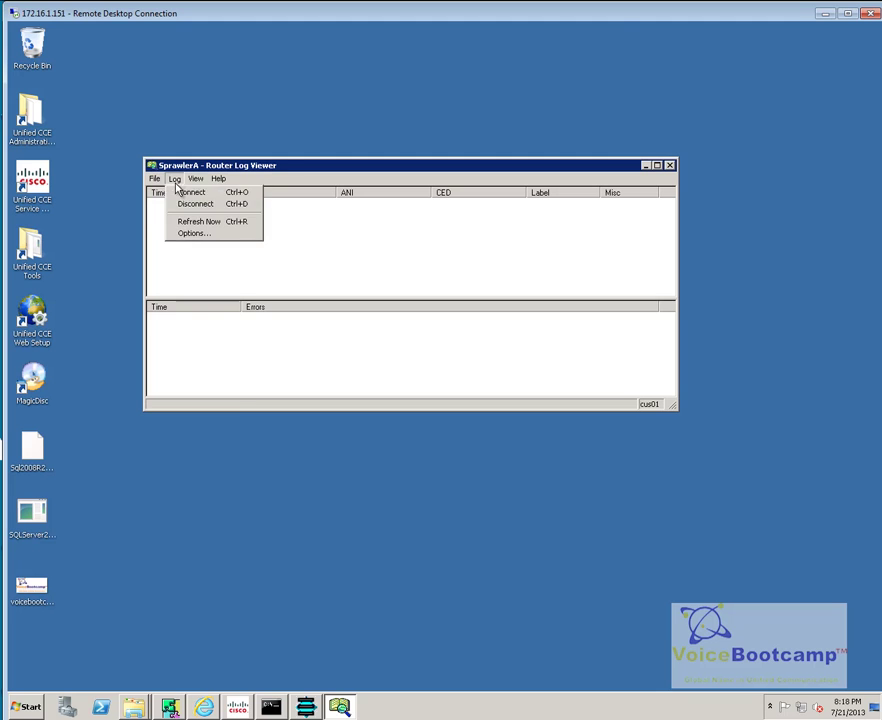
click(180, 191)
click(176, 179)
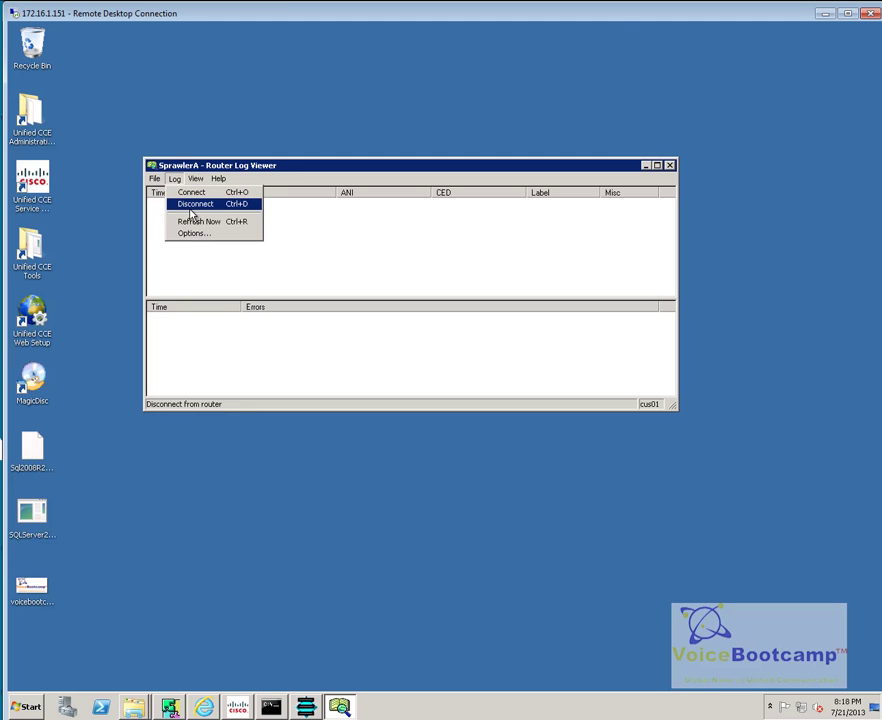
click(192, 221)
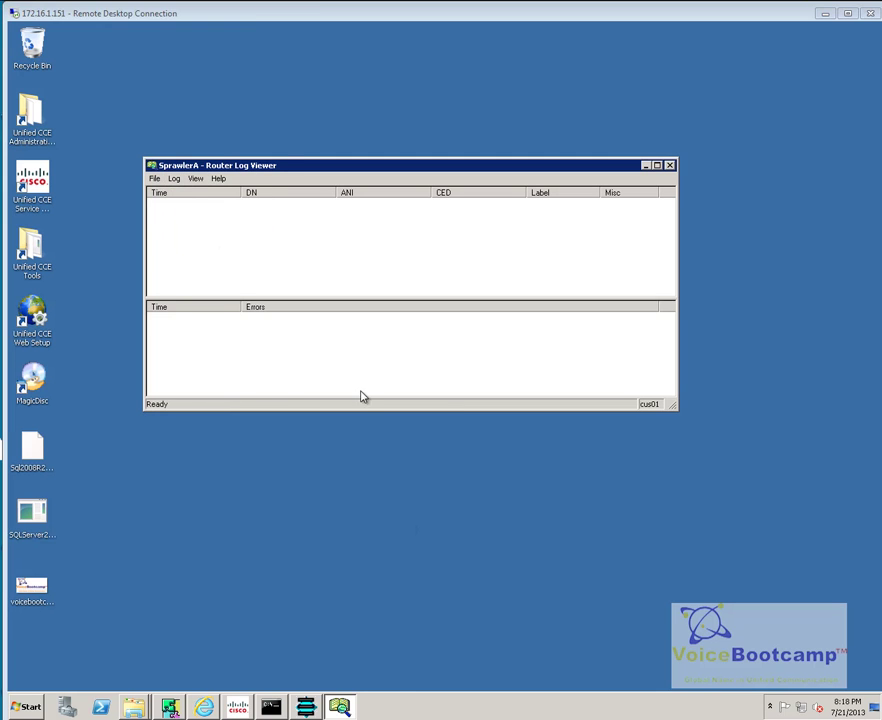
drag(170, 55, 681, 175)
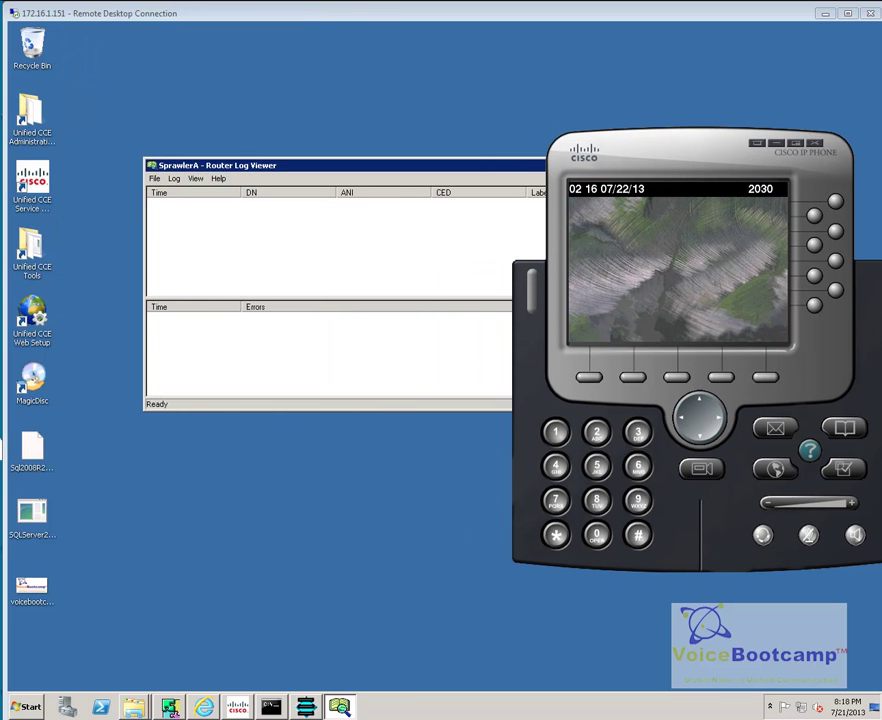
Step: Review the softphone's Network preferences and TFTP servers, then confirm with OK
key(super)
click(60, 716)
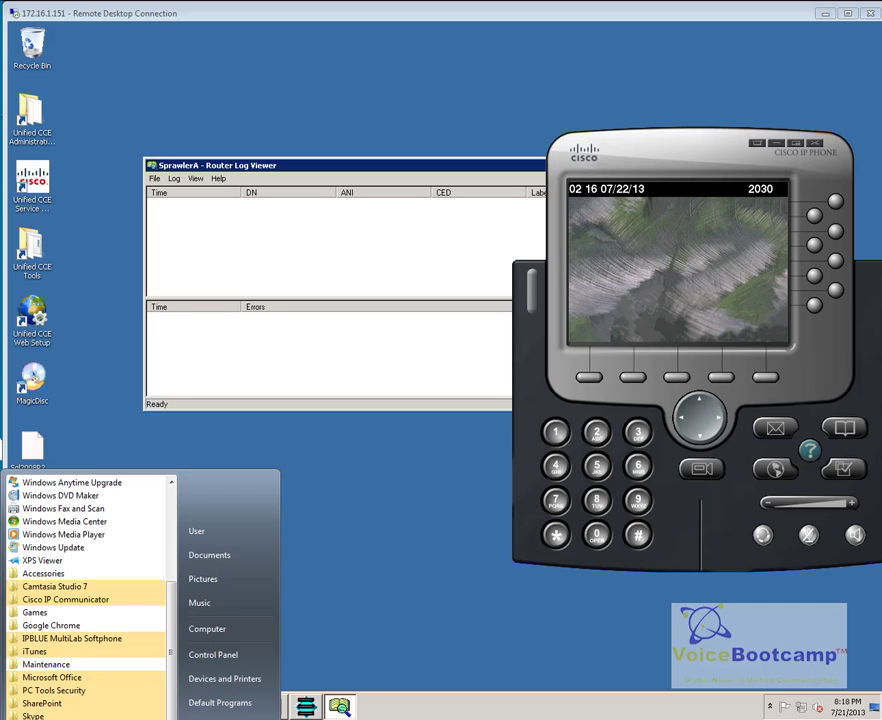
click(642, 295)
right_click(645, 292)
click(745, 417)
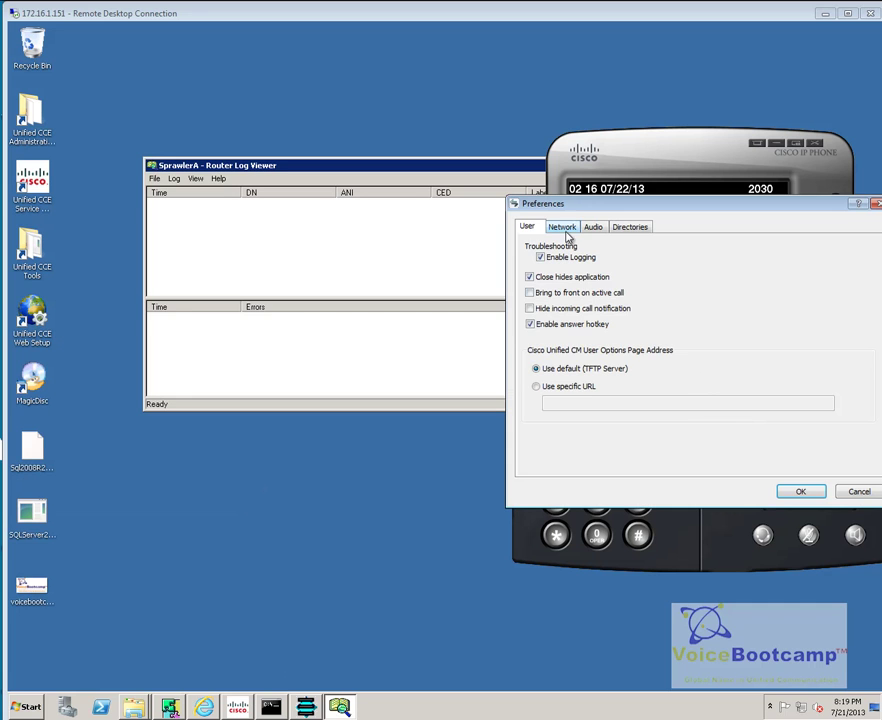
click(562, 227)
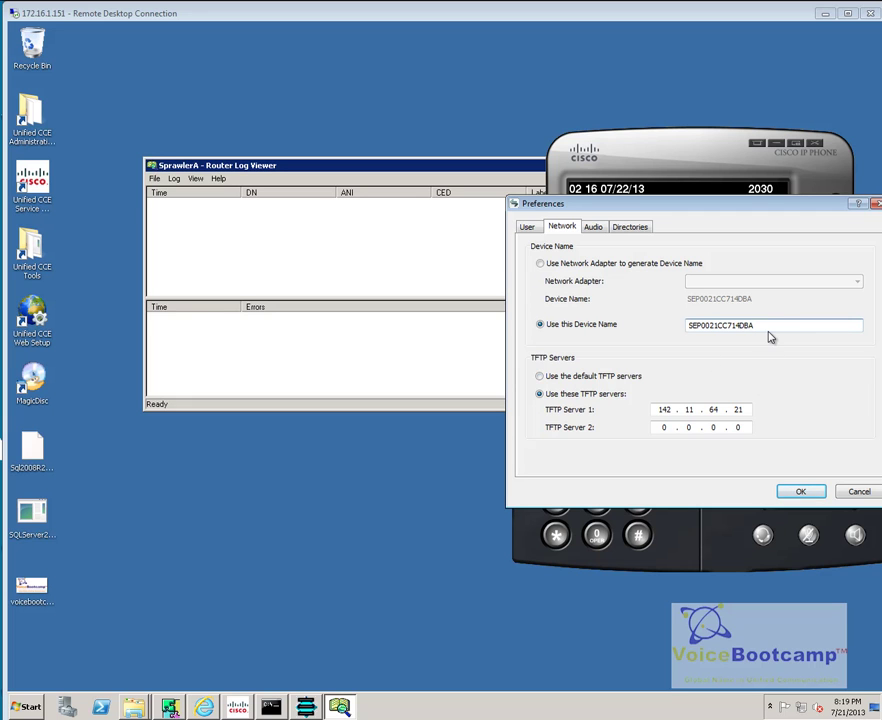
click(797, 491)
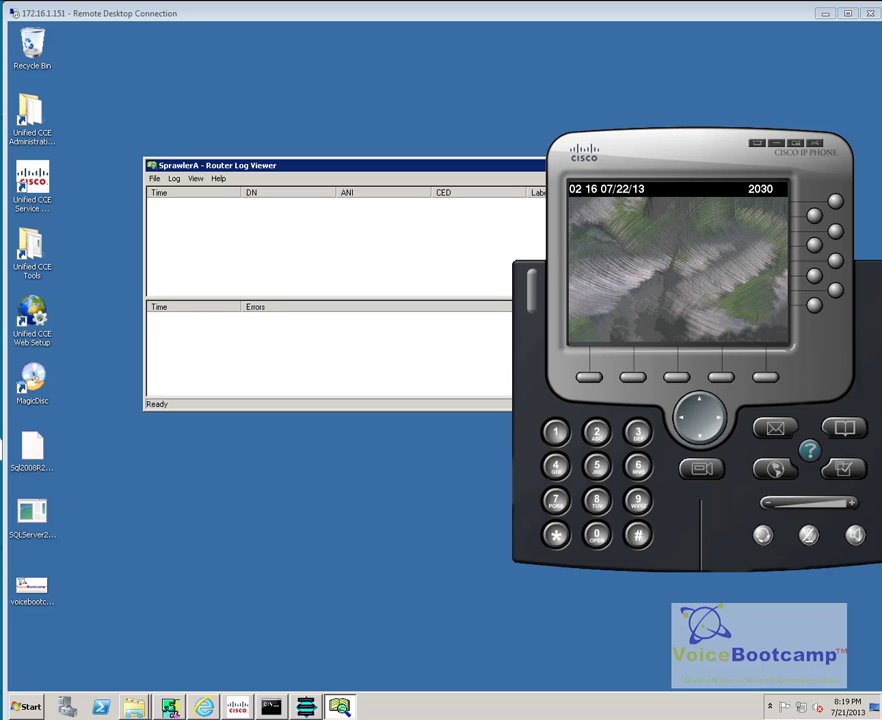
Step: Exit the Cisco IP Communicator softphone
key(super)
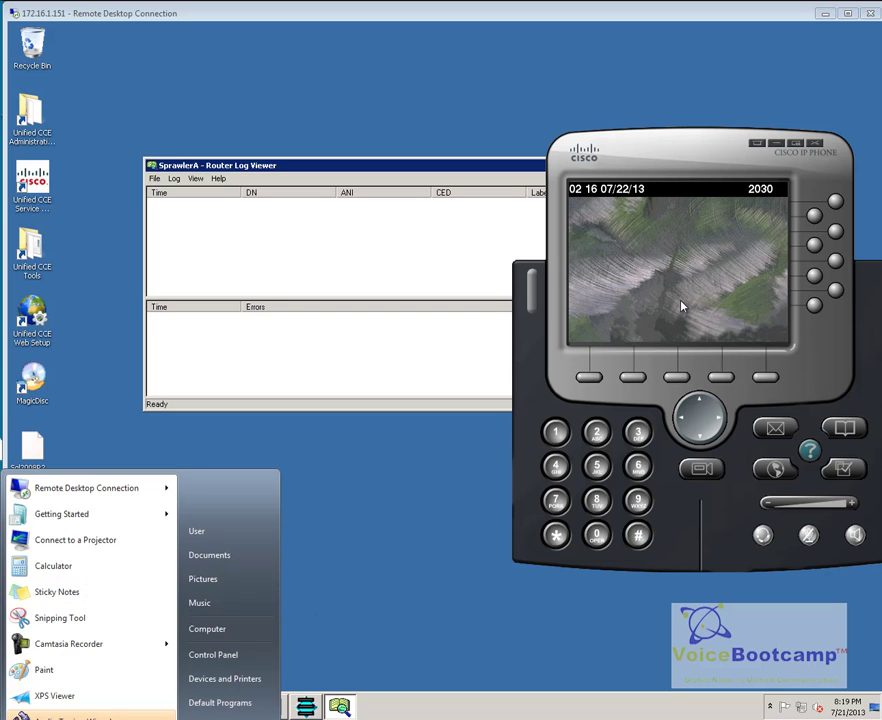
click(681, 305)
right_click(681, 303)
click(712, 482)
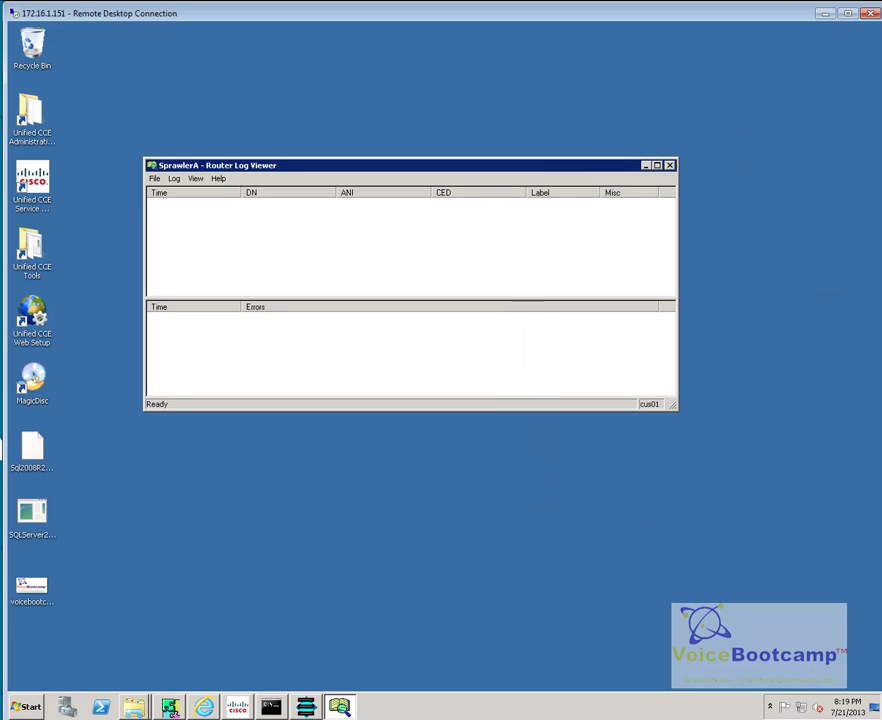
Step: Relaunch Cisco IP Communicator as administrator from the Start menu
key(super)
click(60, 718)
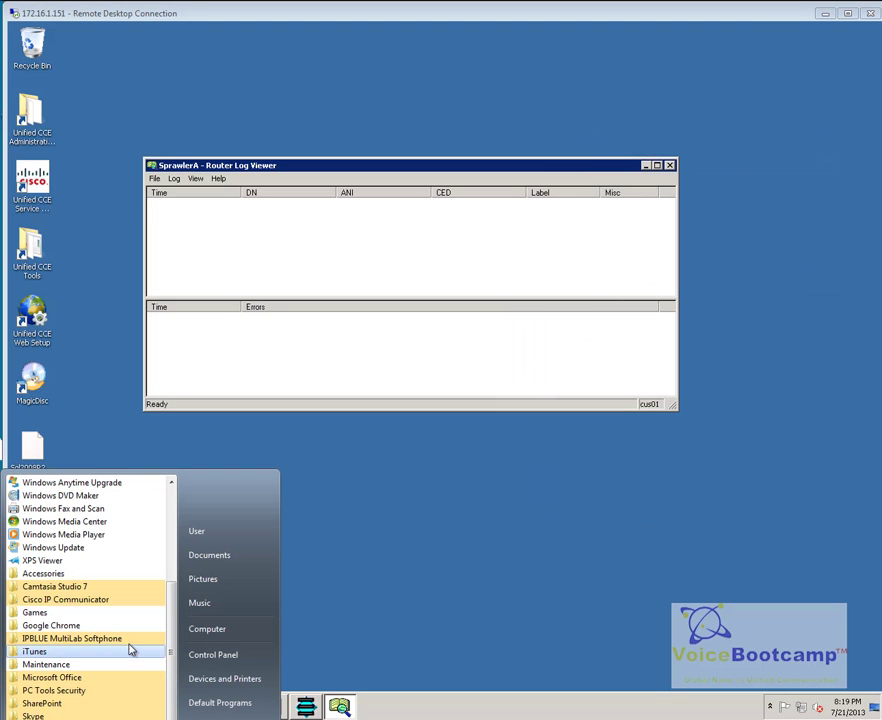
click(112, 610)
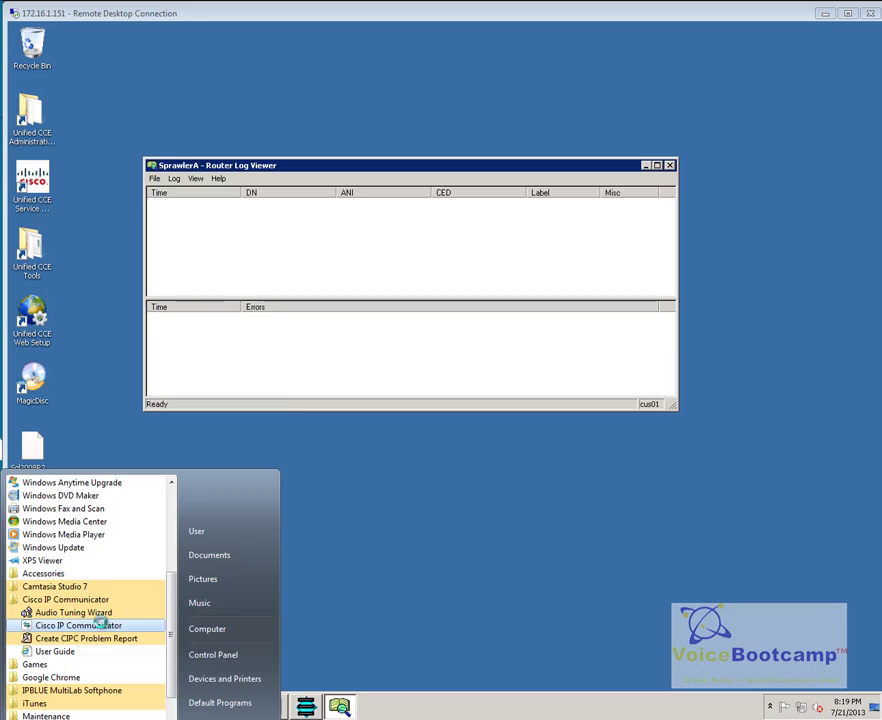
right_click(102, 625)
click(177, 401)
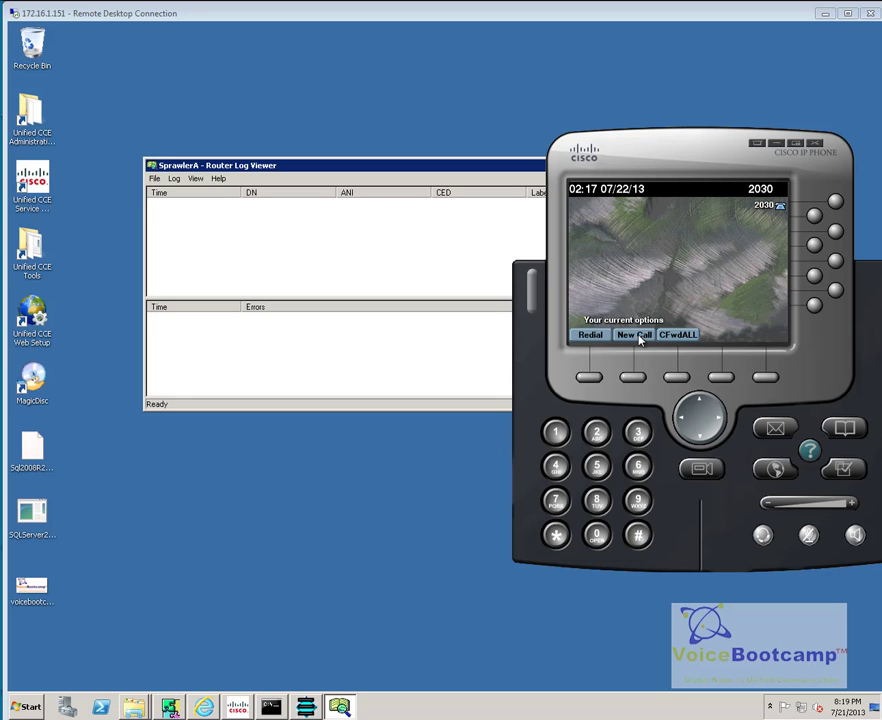
Step: Start a new call on line 2030 and dial 2500 on the keypad
click(634, 335)
click(596, 432)
click(597, 467)
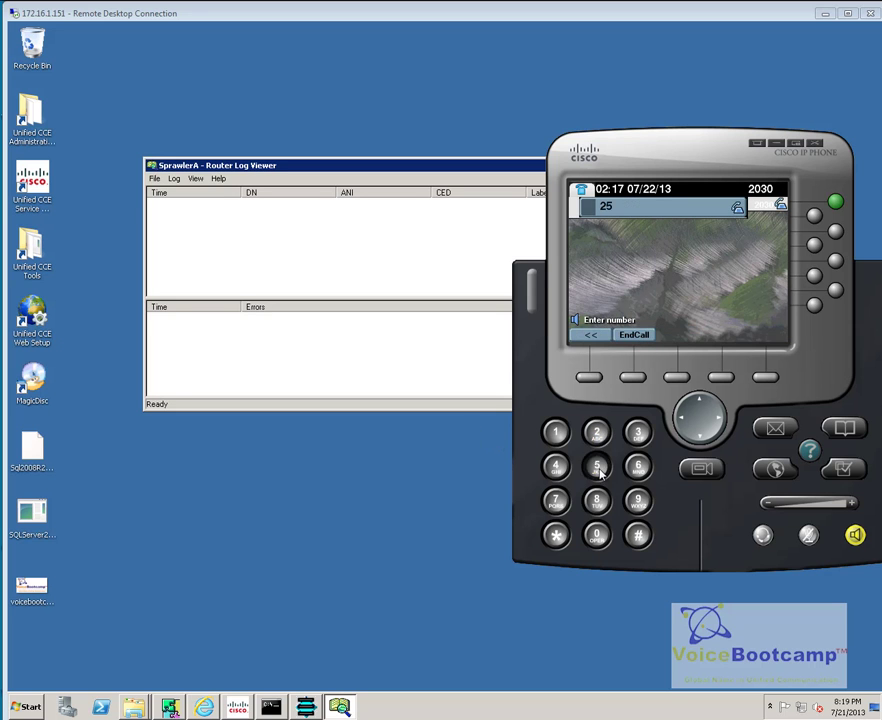
click(597, 535)
click(597, 535)
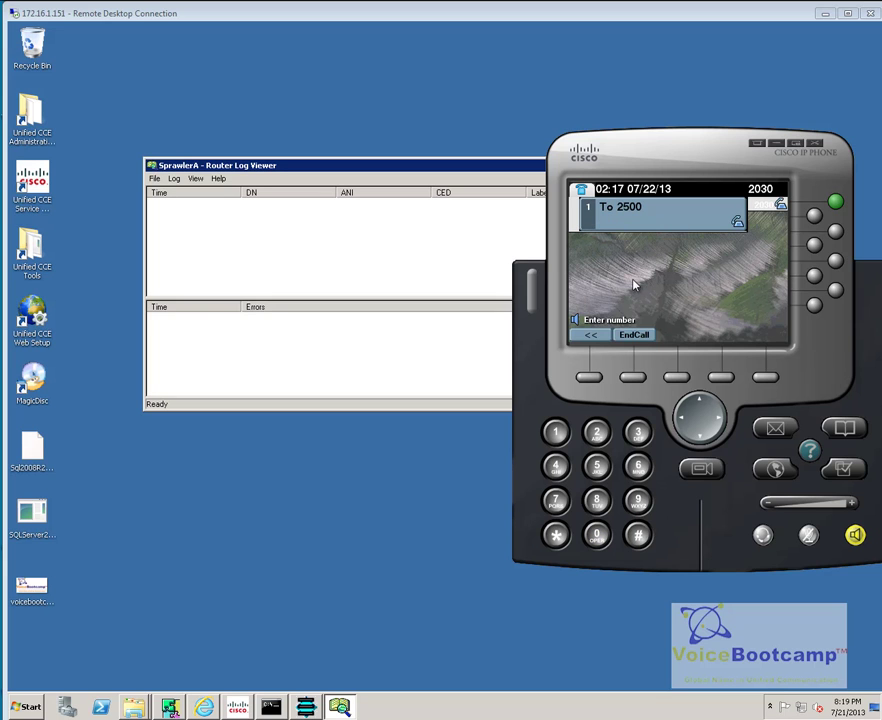
Step: End the busy test call and connect the Router Log Viewer to the router
click(638, 336)
click(174, 178)
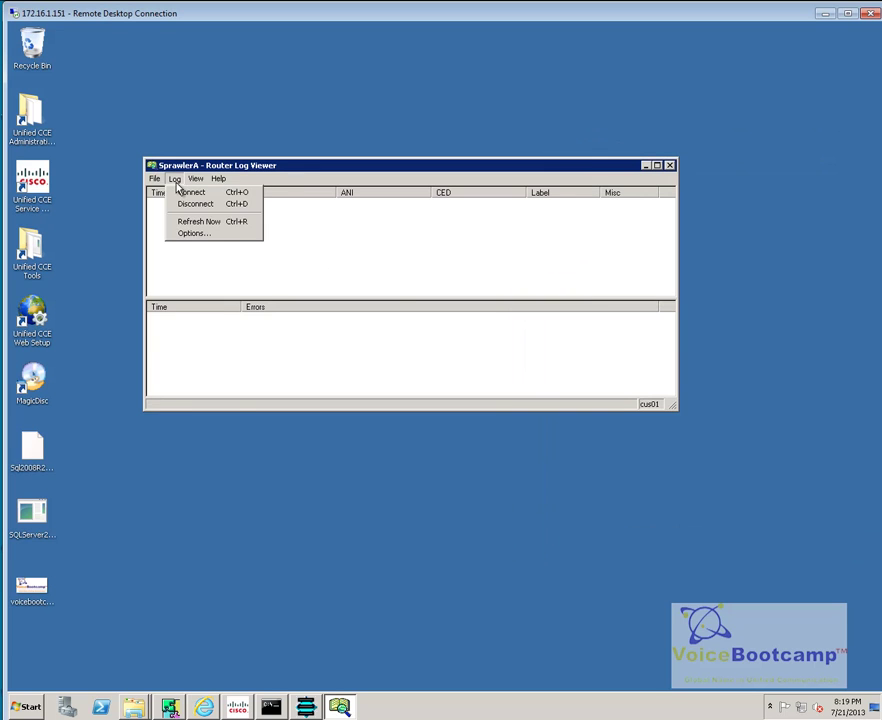
click(178, 193)
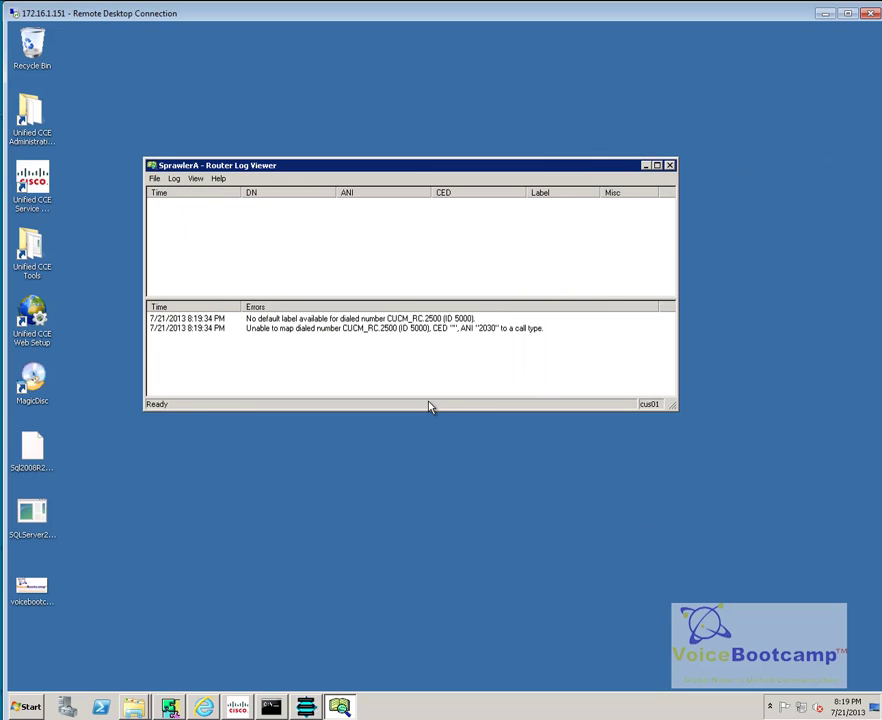
Step: Read the CUCM_RC.2500 errors (no default label, unable to map dialed number), then minimize the viewer
click(368, 329)
click(328, 358)
click(270, 330)
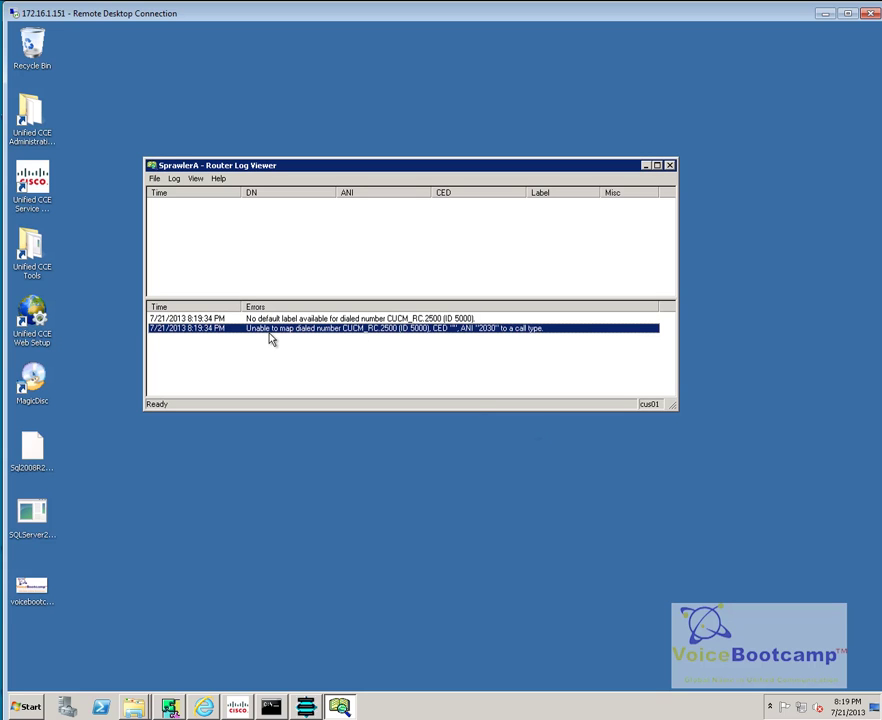
click(402, 319)
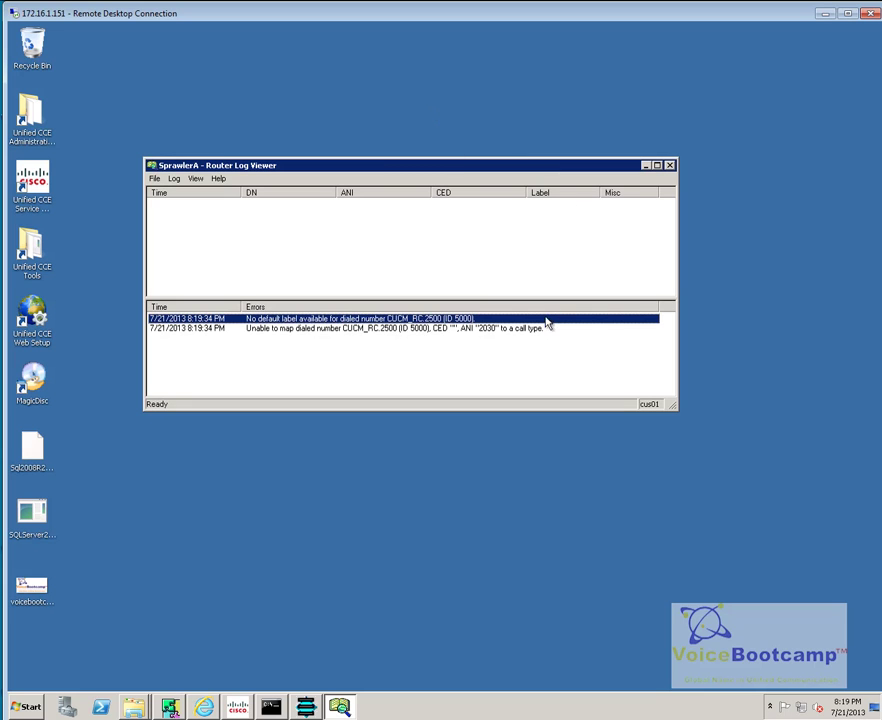
click(496, 339)
click(320, 332)
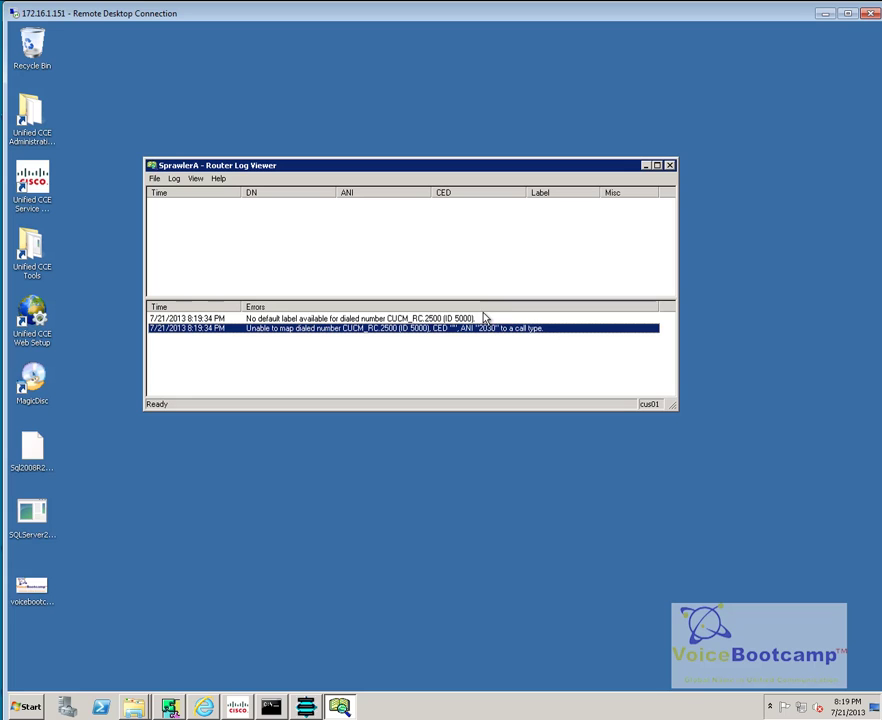
click(646, 166)
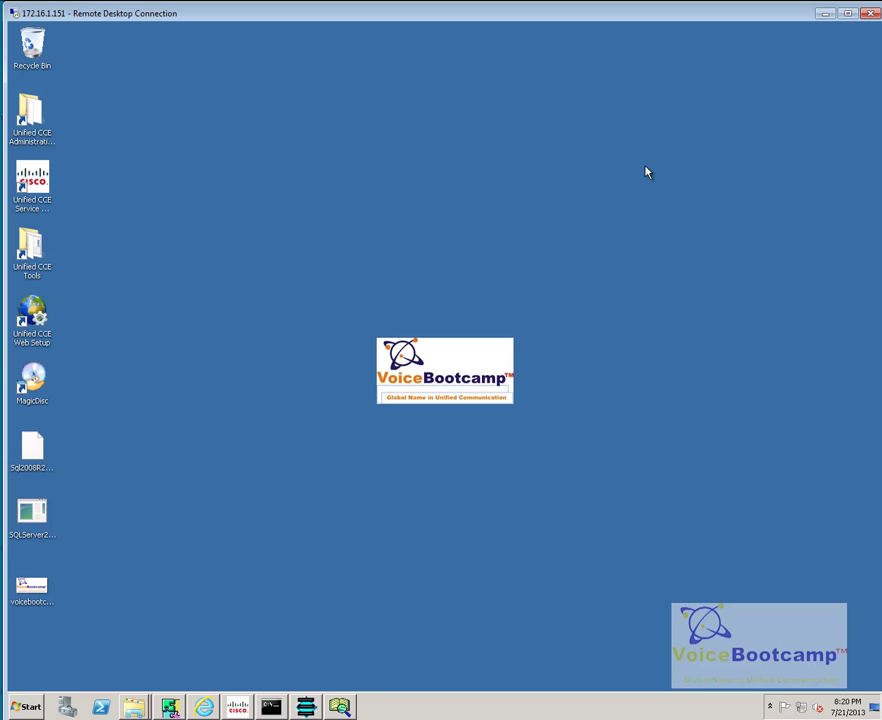